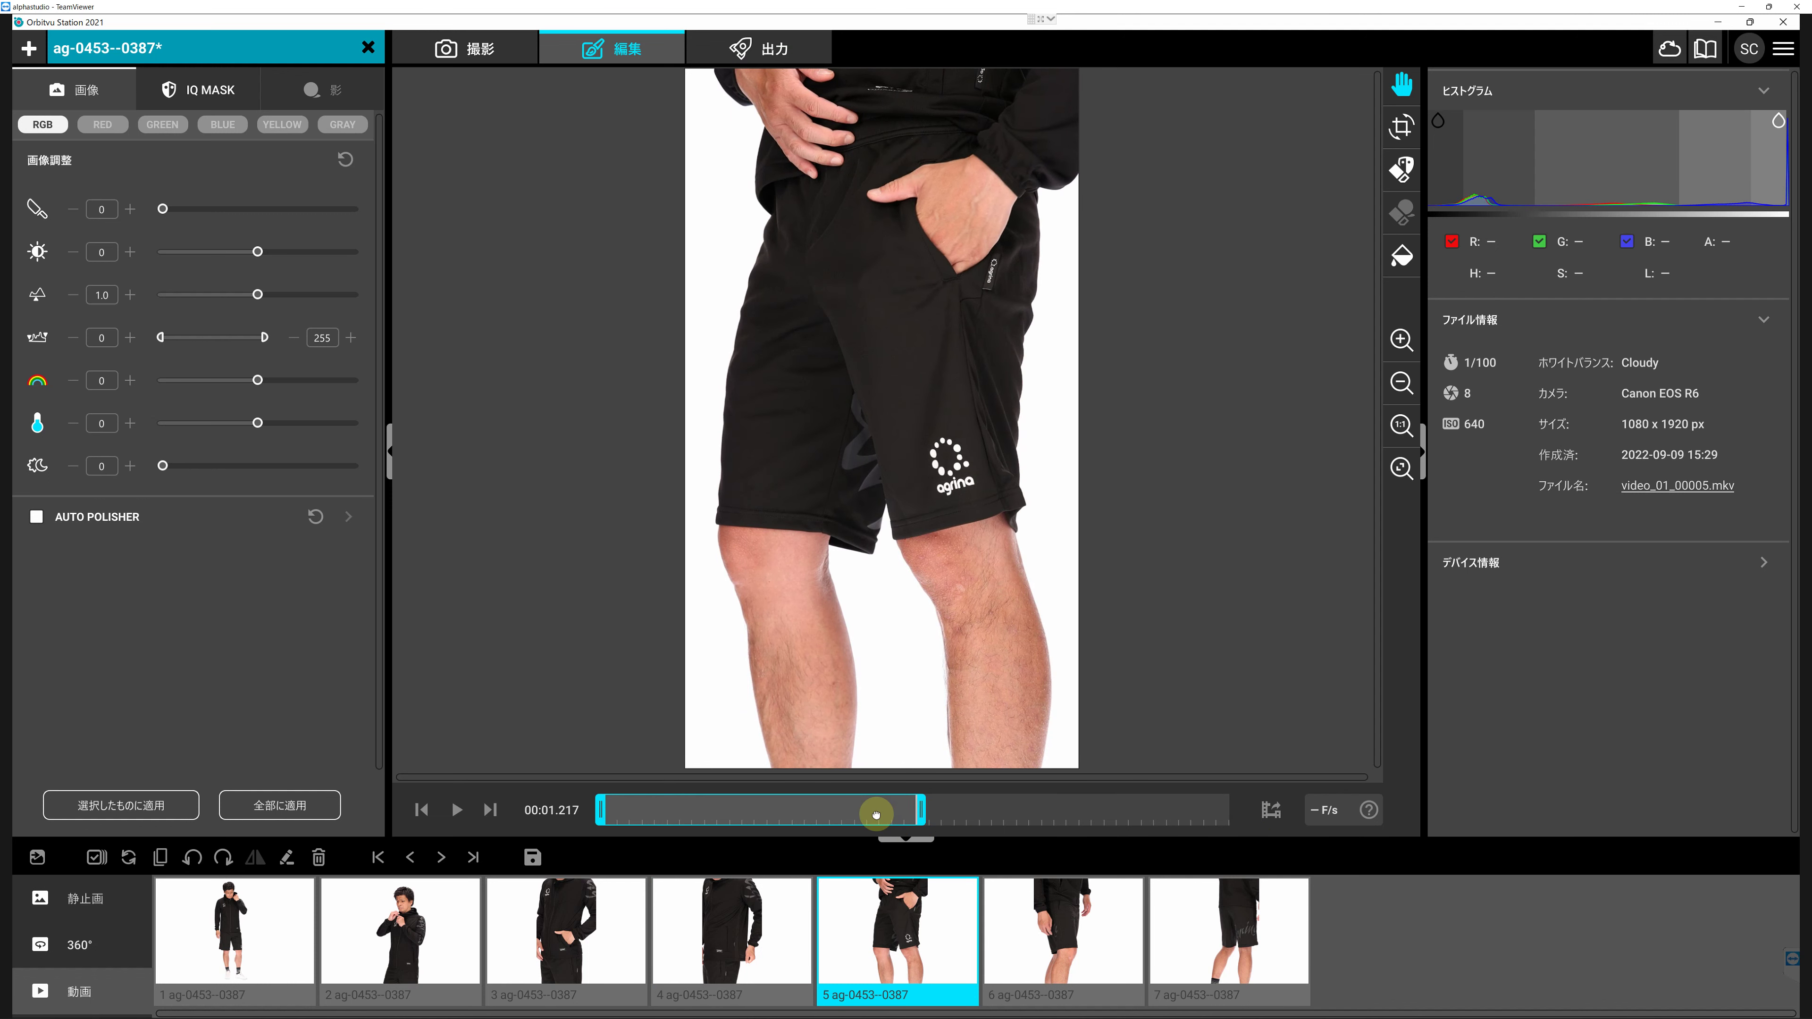
Trim the end of clip 6 to about 2.5 s and the end of clip 7 to about 2.15 s.
{"action": "left_click", "coordinate": [1055, 924]}
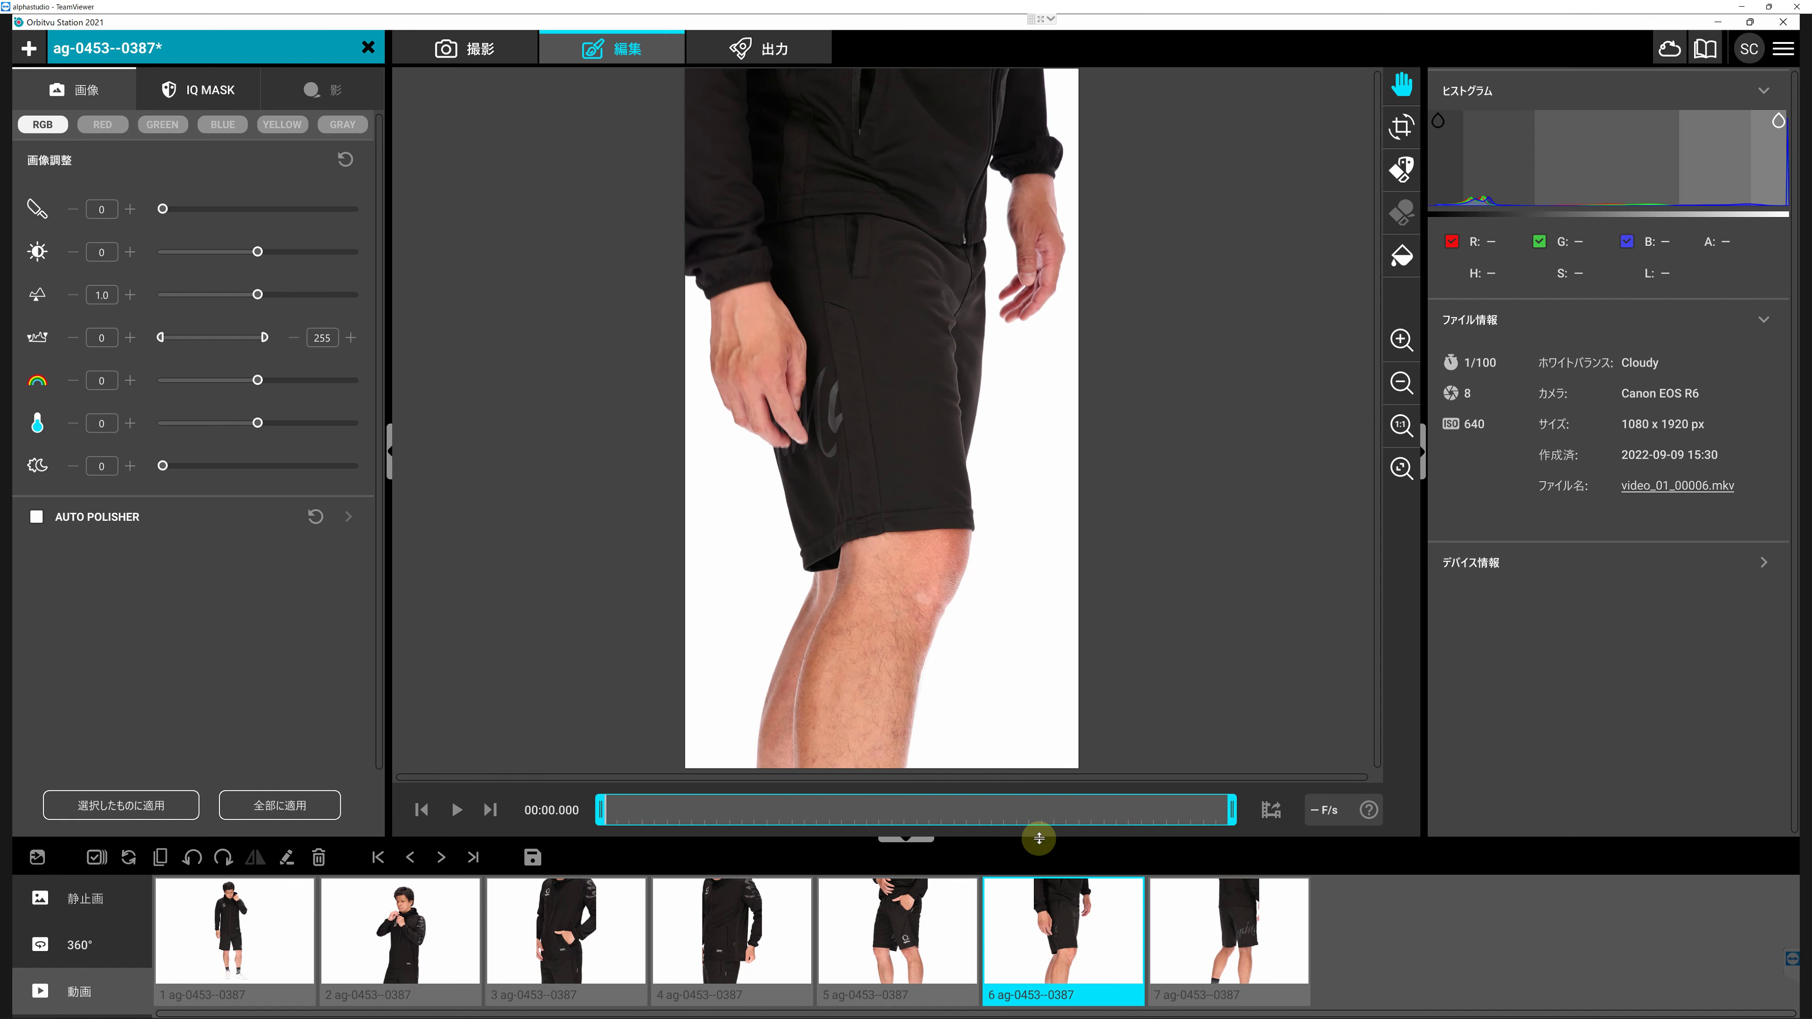
{"action": "left_click_drag", "start_coordinate": [667, 812], "coordinate": [974, 815]}
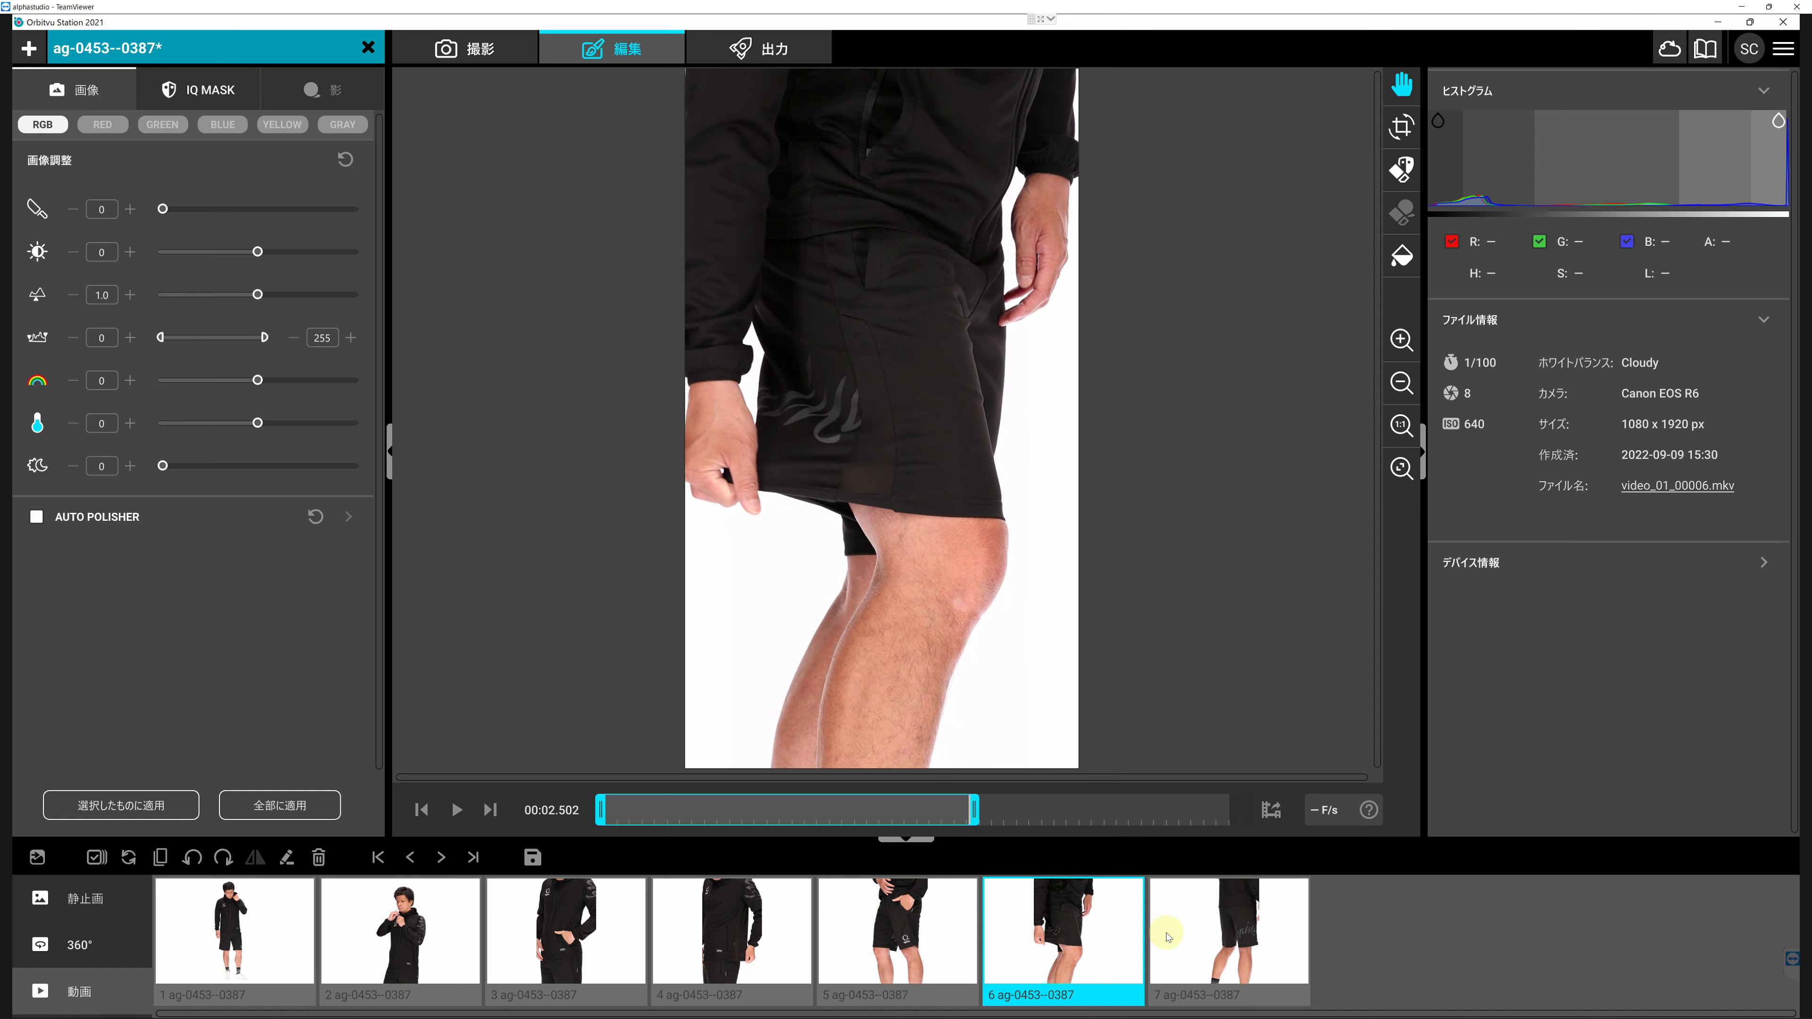
{"action": "left_click", "coordinate": [1185, 970]}
{"action": "left_click_drag", "start_coordinate": [1232, 809], "coordinate": [966, 826]}
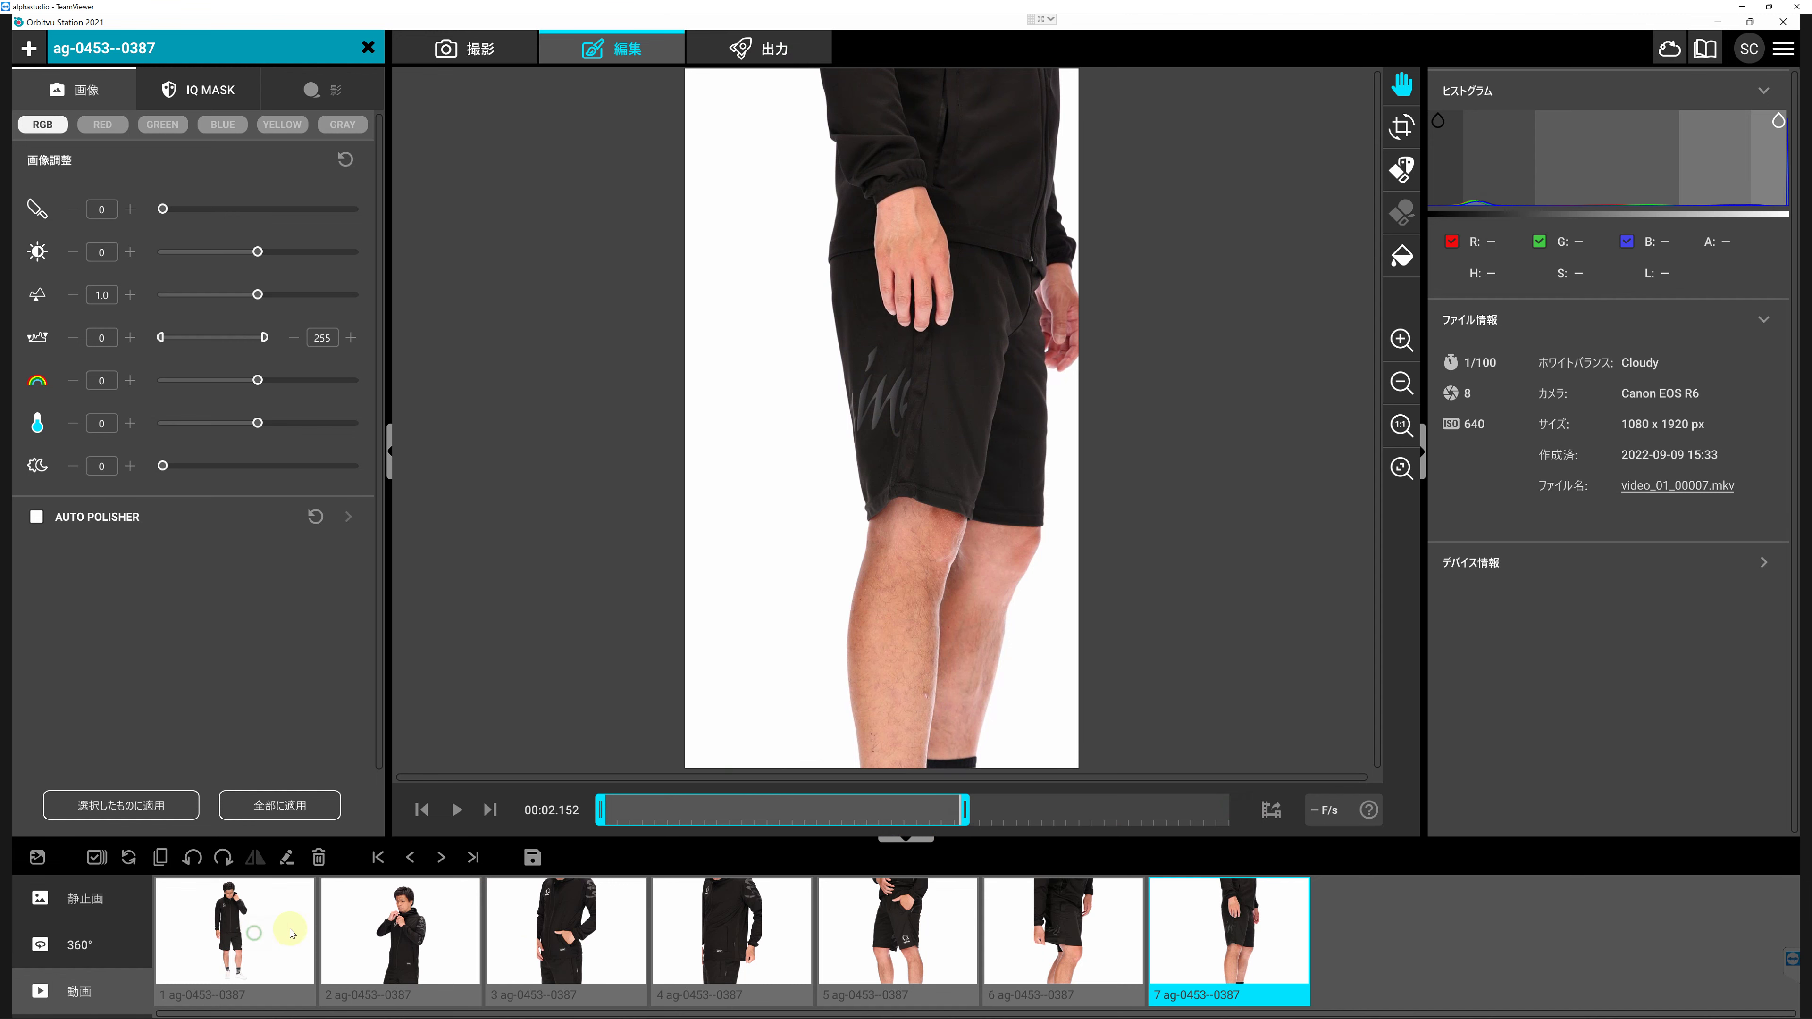
Review the trimmed video clips by viewing clips 1 to 4 and clip 7 in turn.
{"action": "left_click", "coordinate": [255, 935]}
{"action": "left_click", "coordinate": [425, 923]}
{"action": "left_click", "coordinate": [544, 922]}
{"action": "left_click", "coordinate": [721, 919]}
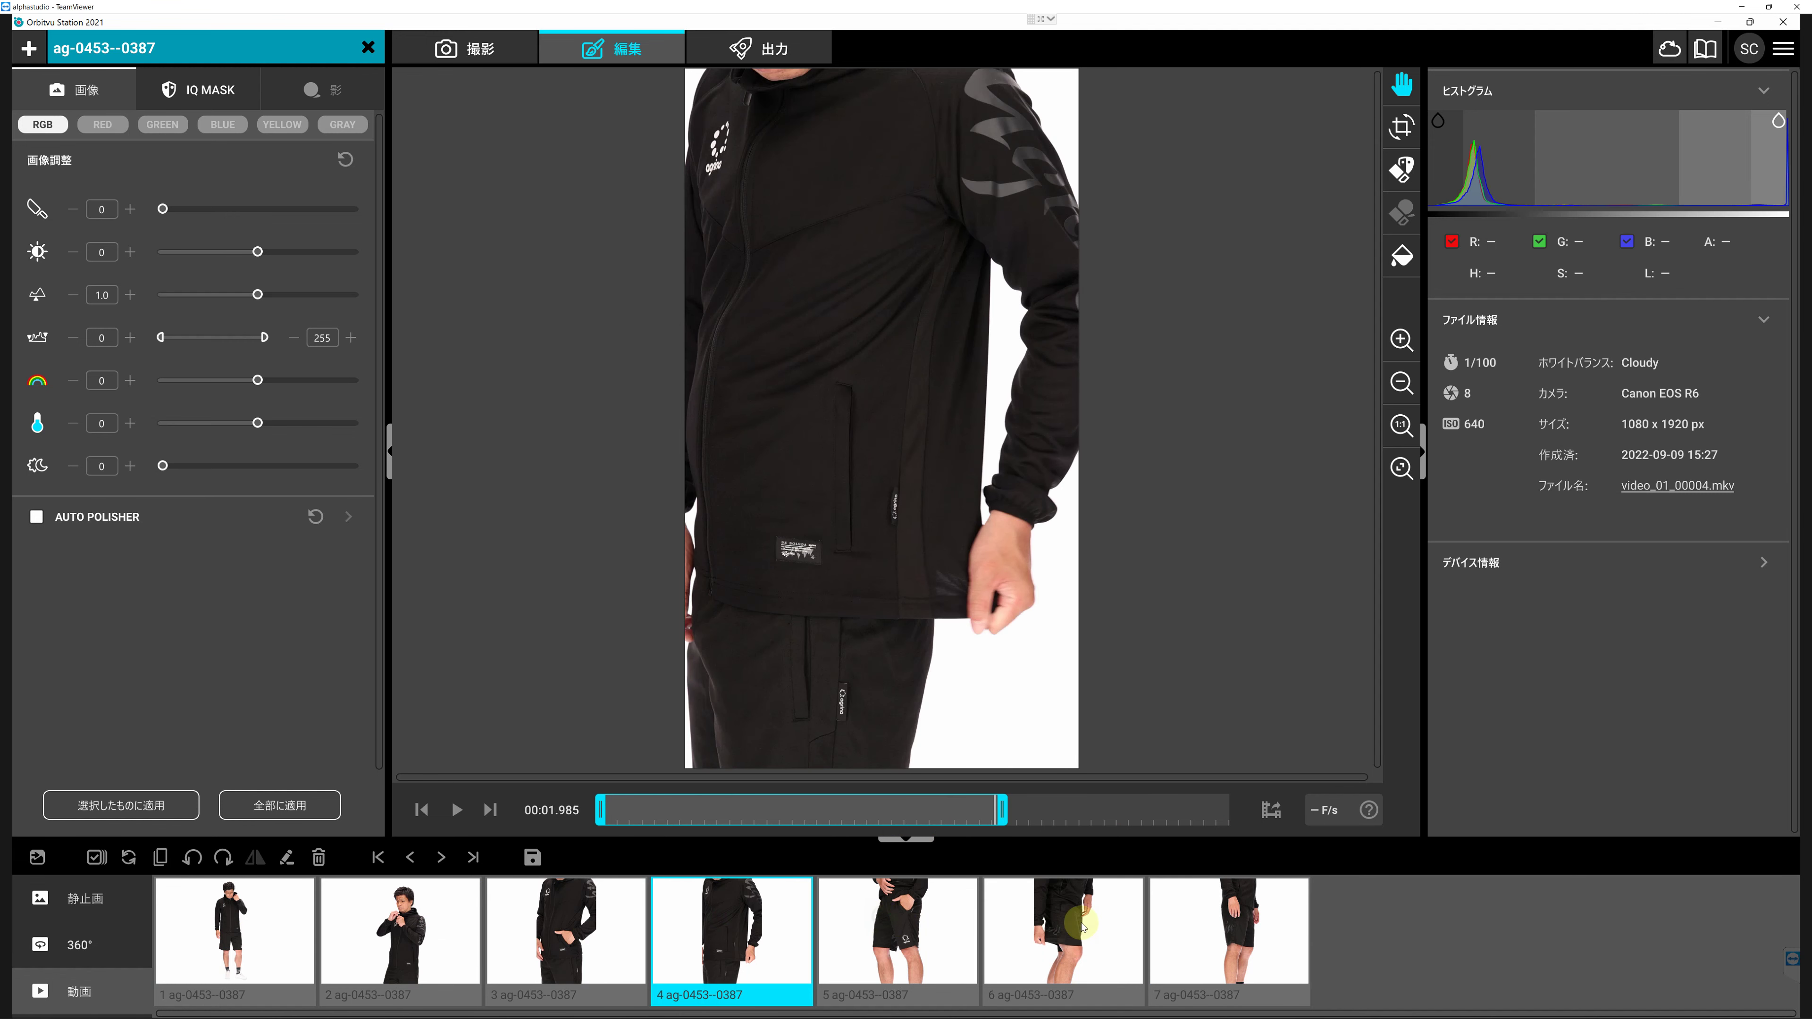
{"action": "left_click", "coordinate": [1182, 926]}
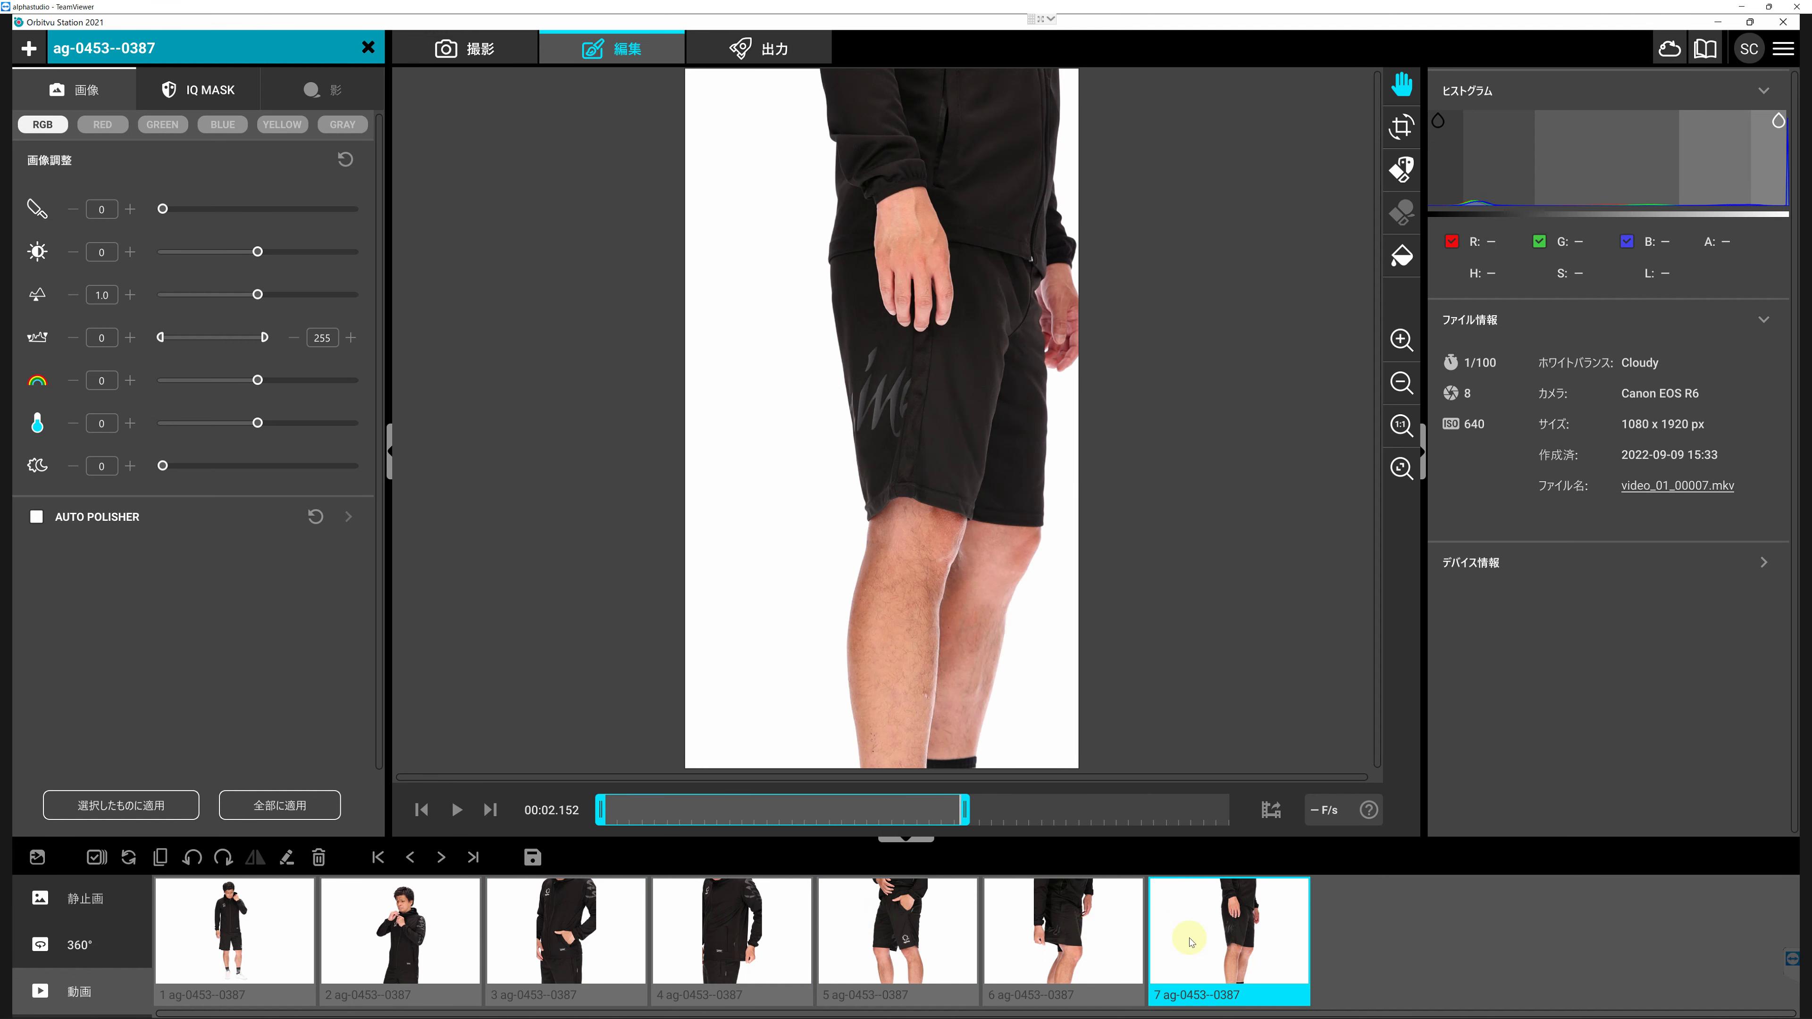
Duplicate the full-body clip 1 and move the copy to position 5, directly after clip 4.
{"action": "left_click", "coordinate": [290, 927]}
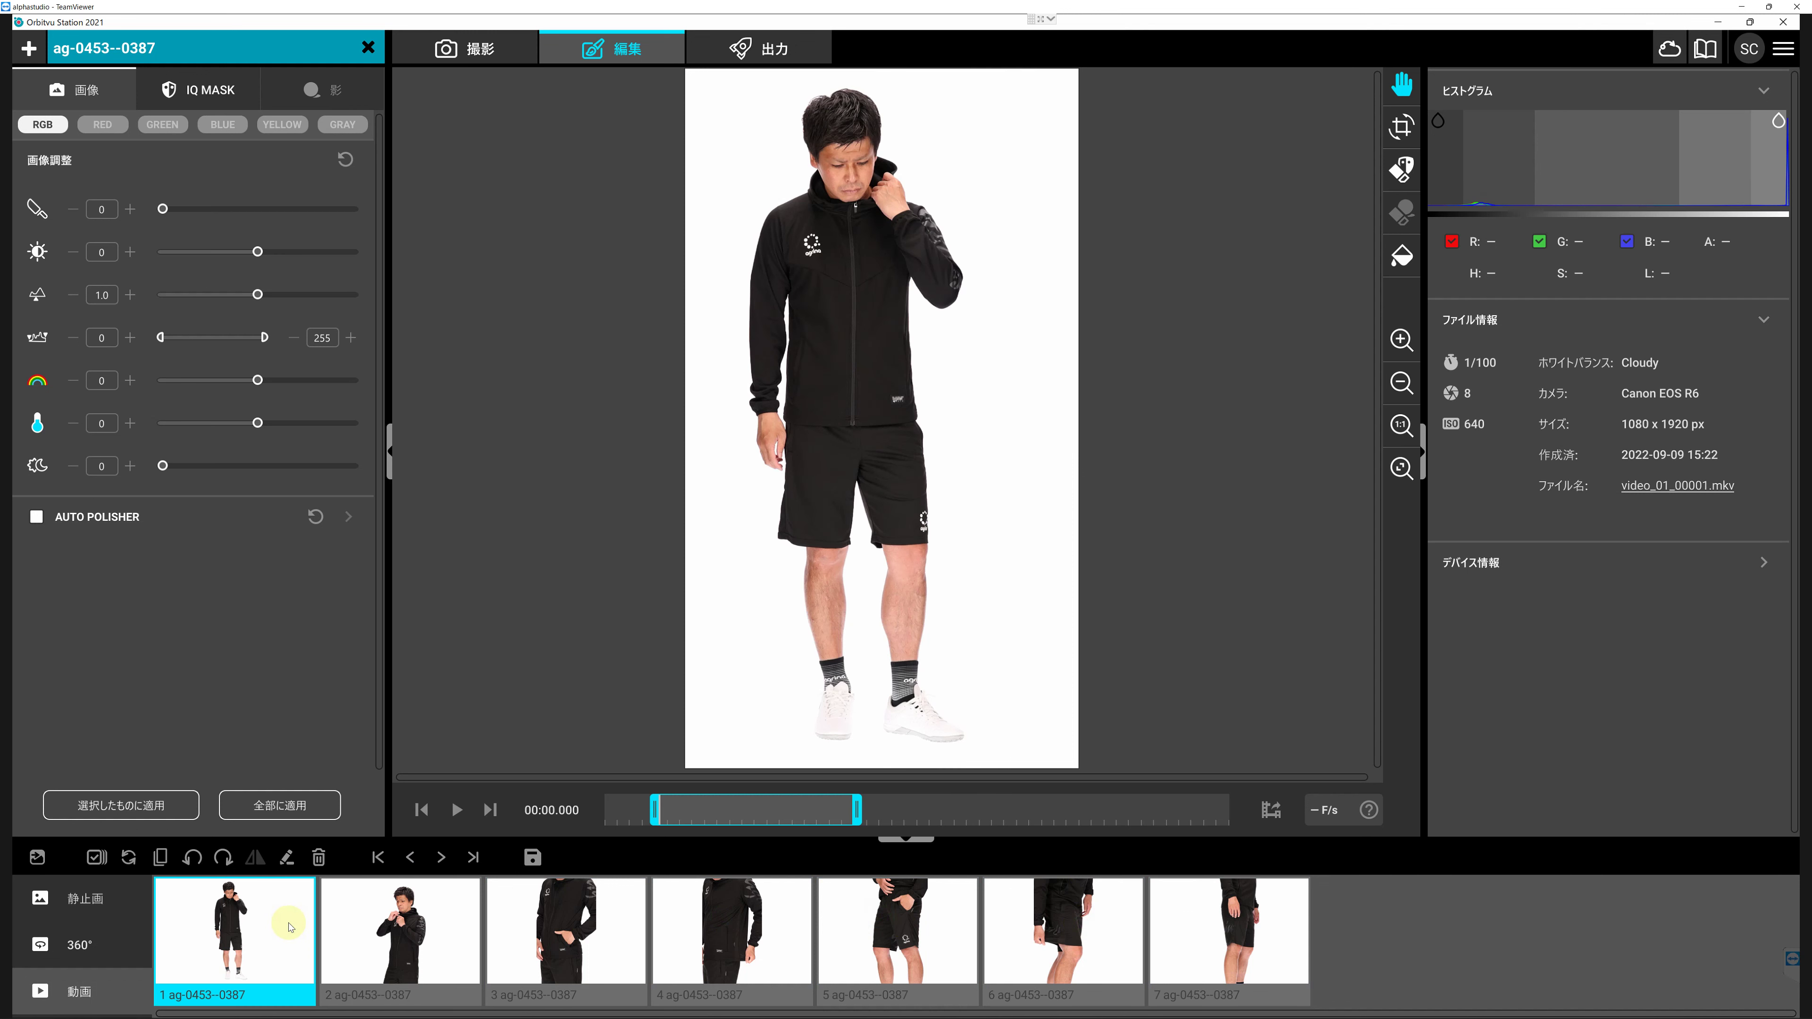
{"action": "left_click", "coordinate": [161, 857]}
{"action": "left_click_drag", "start_coordinate": [637, 936], "coordinate": [883, 997]}
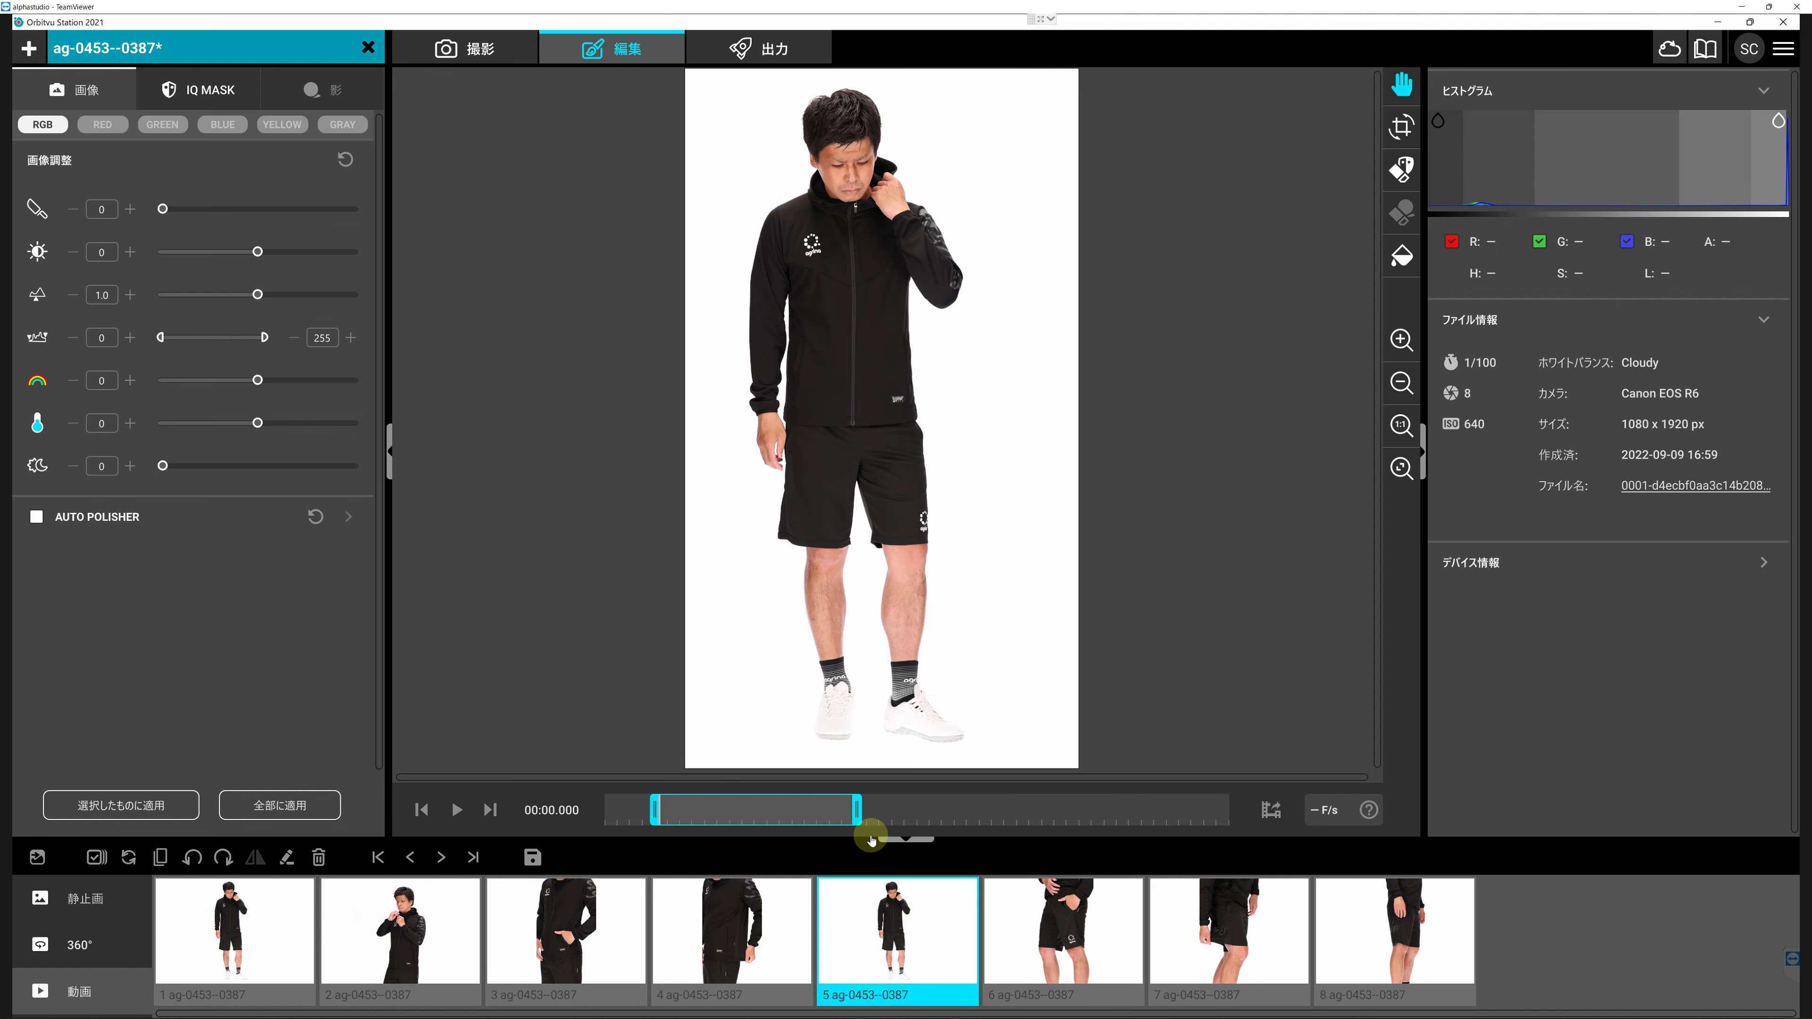
Retrim the full-body copy in position 5 to the segment where the model turns from the back view to the front.
{"action": "left_click_drag", "start_coordinate": [859, 812], "coordinate": [1232, 809]}
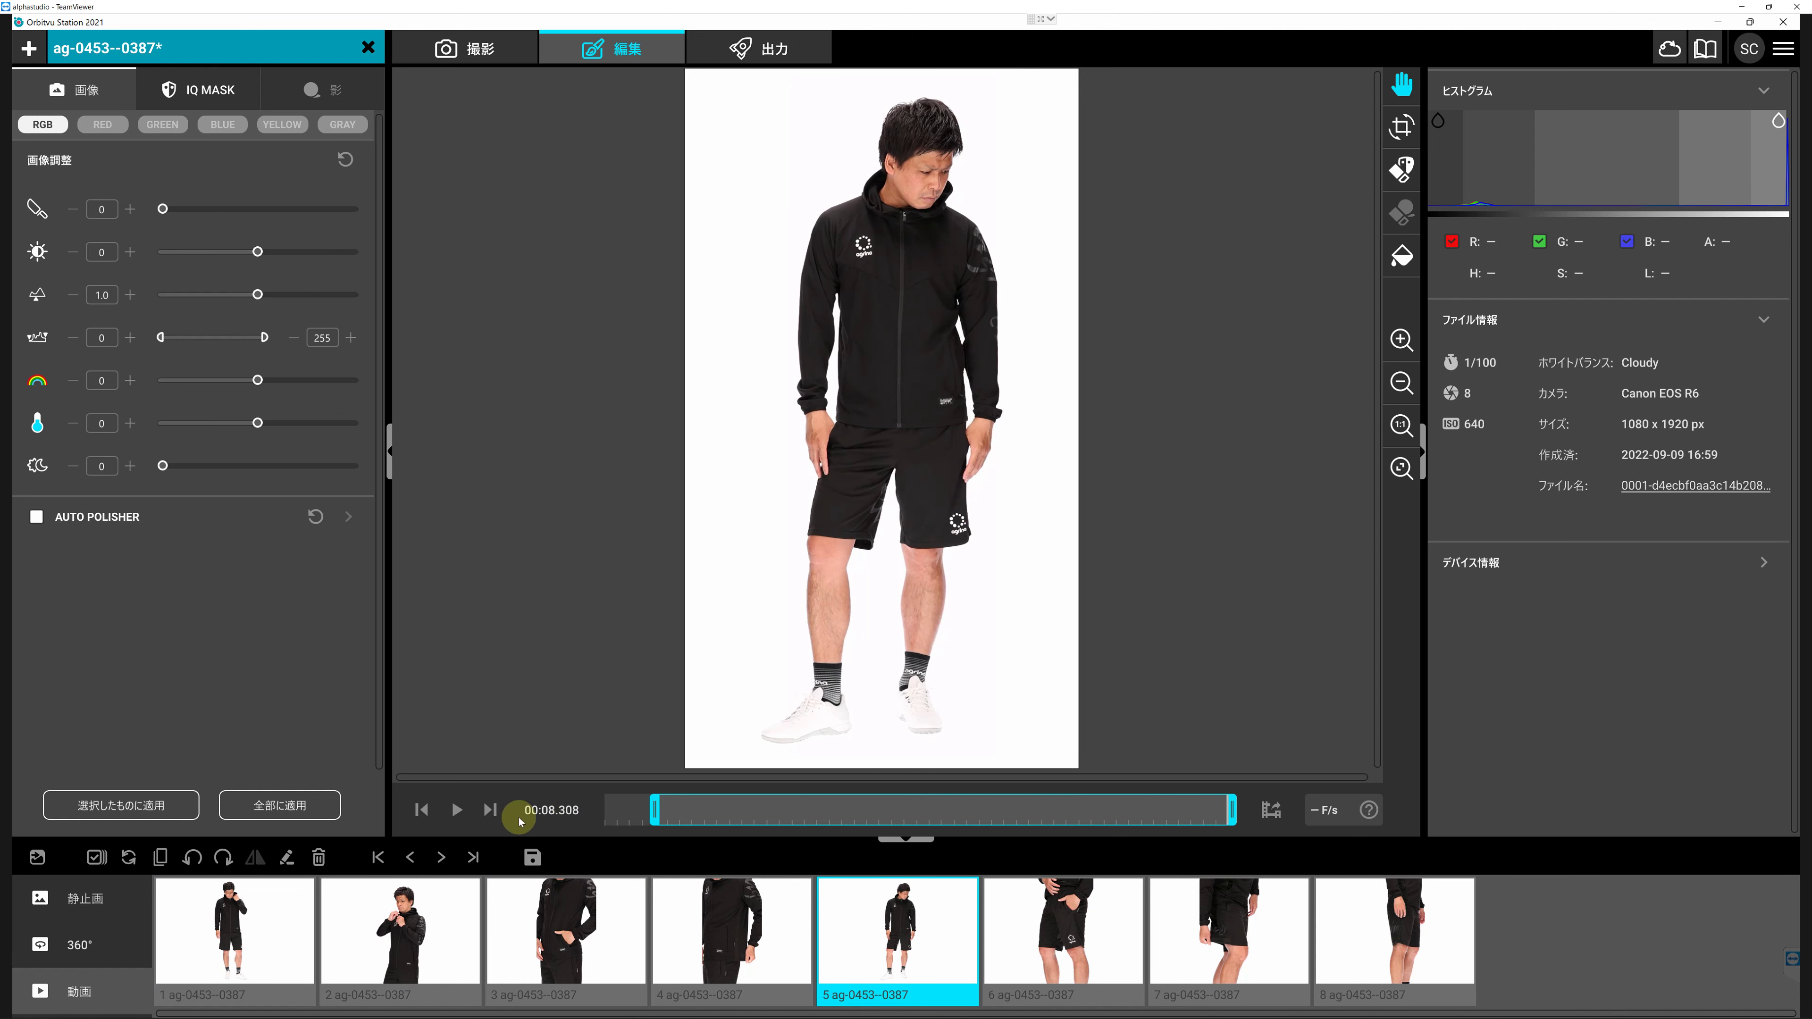
{"action": "left_click_drag", "start_coordinate": [655, 811], "coordinate": [892, 811]}
{"action": "left_click_drag", "start_coordinate": [1232, 811], "coordinate": [1169, 812]}
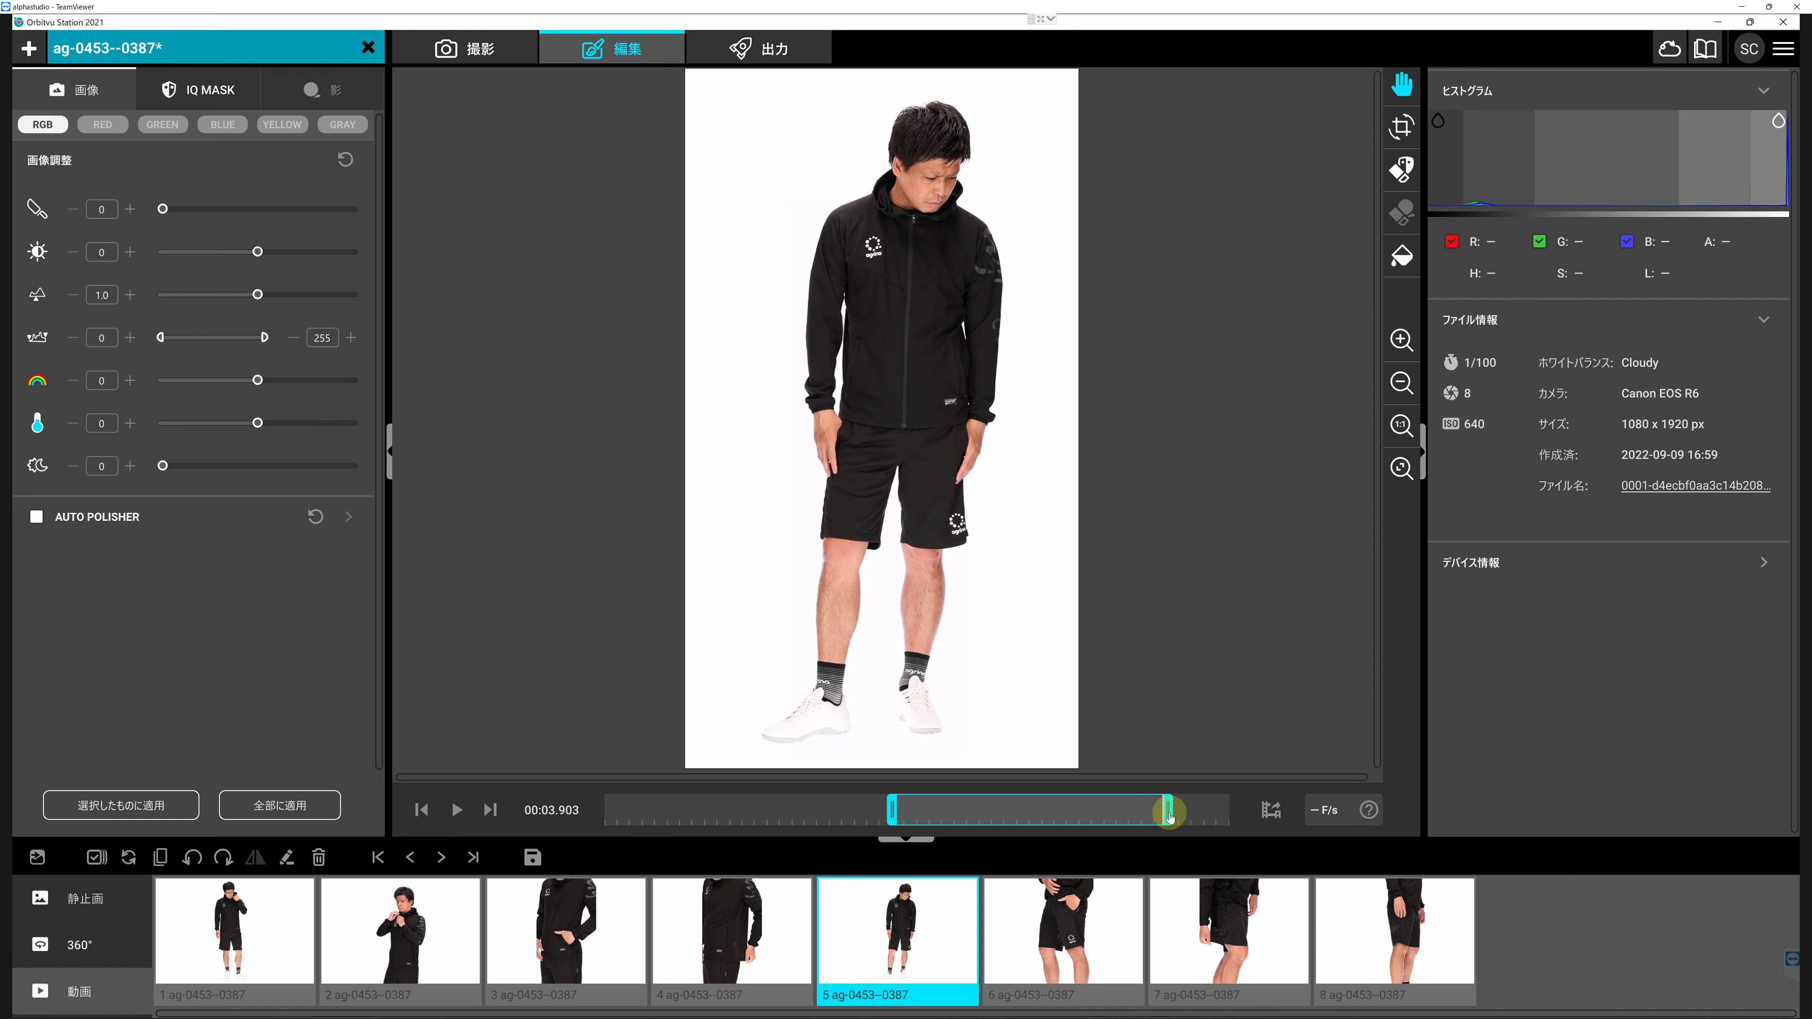
{"action": "mouse_move", "coordinate": [958, 811]}
{"action": "left_mouse_down"}
{"action": "mouse_move", "coordinate": [899, 812]}
{"action": "mouse_move", "coordinate": [958, 812]}
{"action": "mouse_move", "coordinate": [935, 812]}
{"action": "left_mouse_up"}
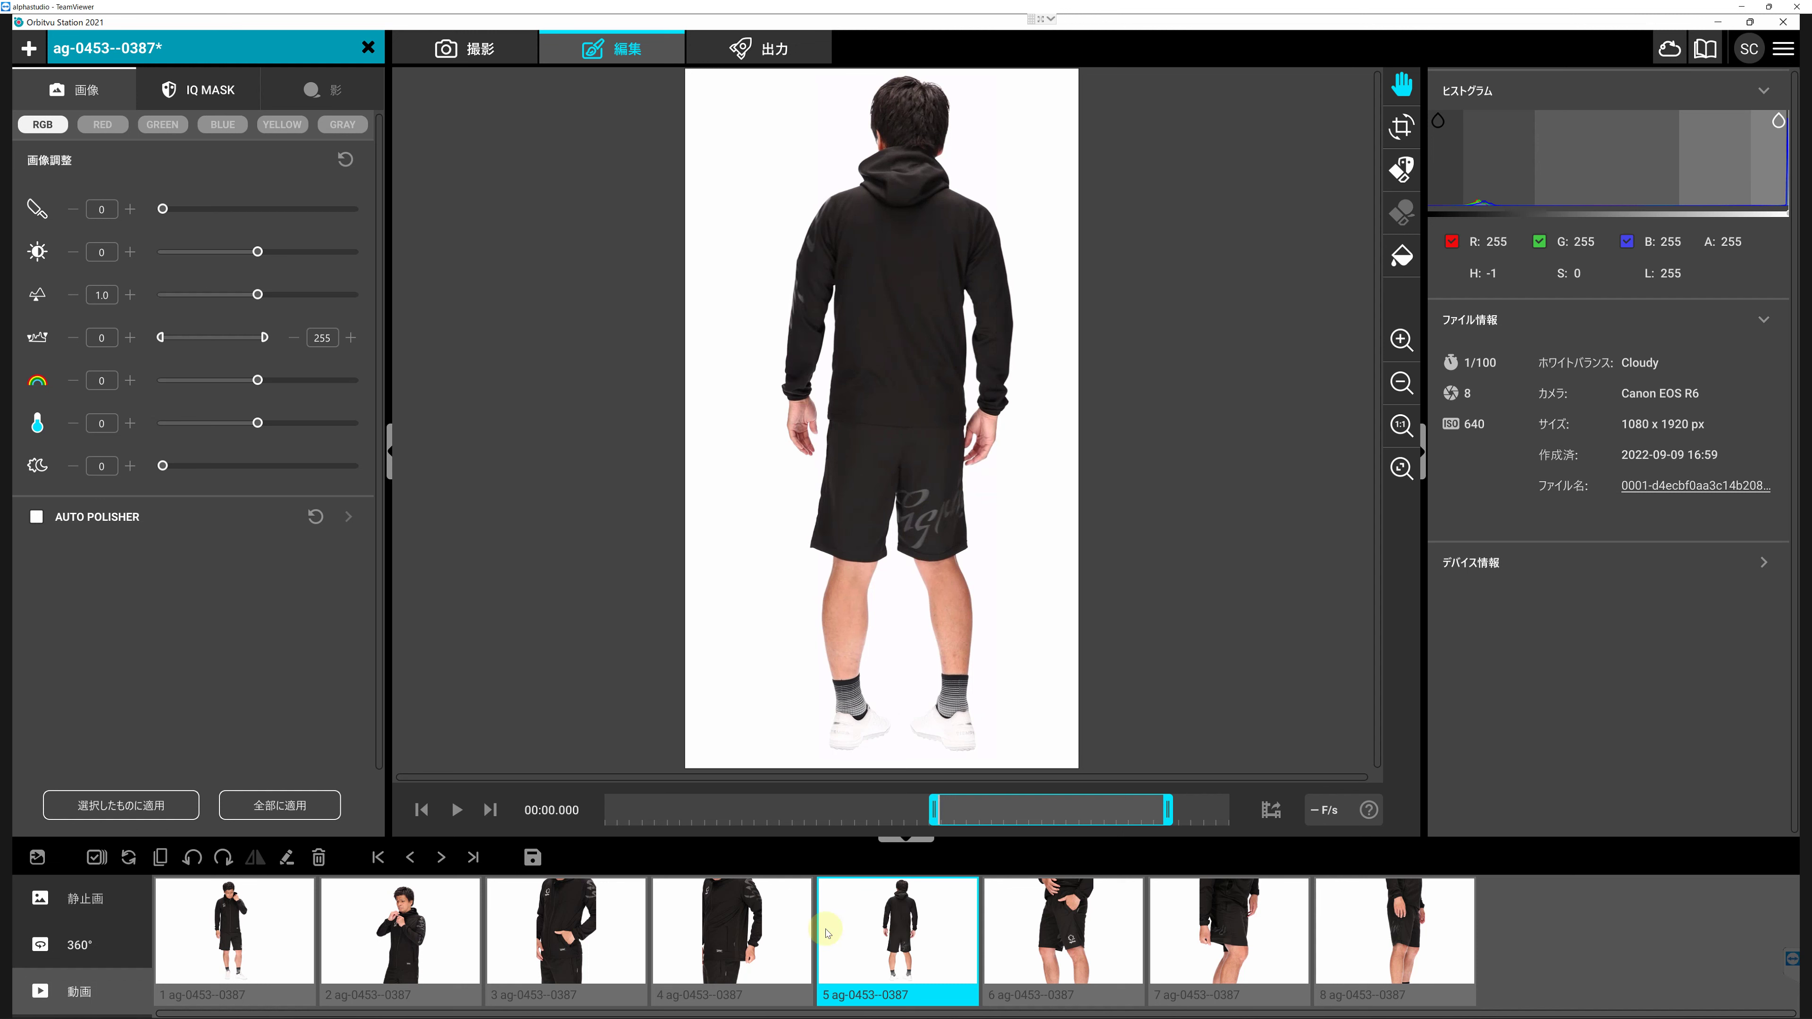
Play the retrimmed clip 5 and compare it with the full-body clip 1.
{"action": "key", "text": "Right"}
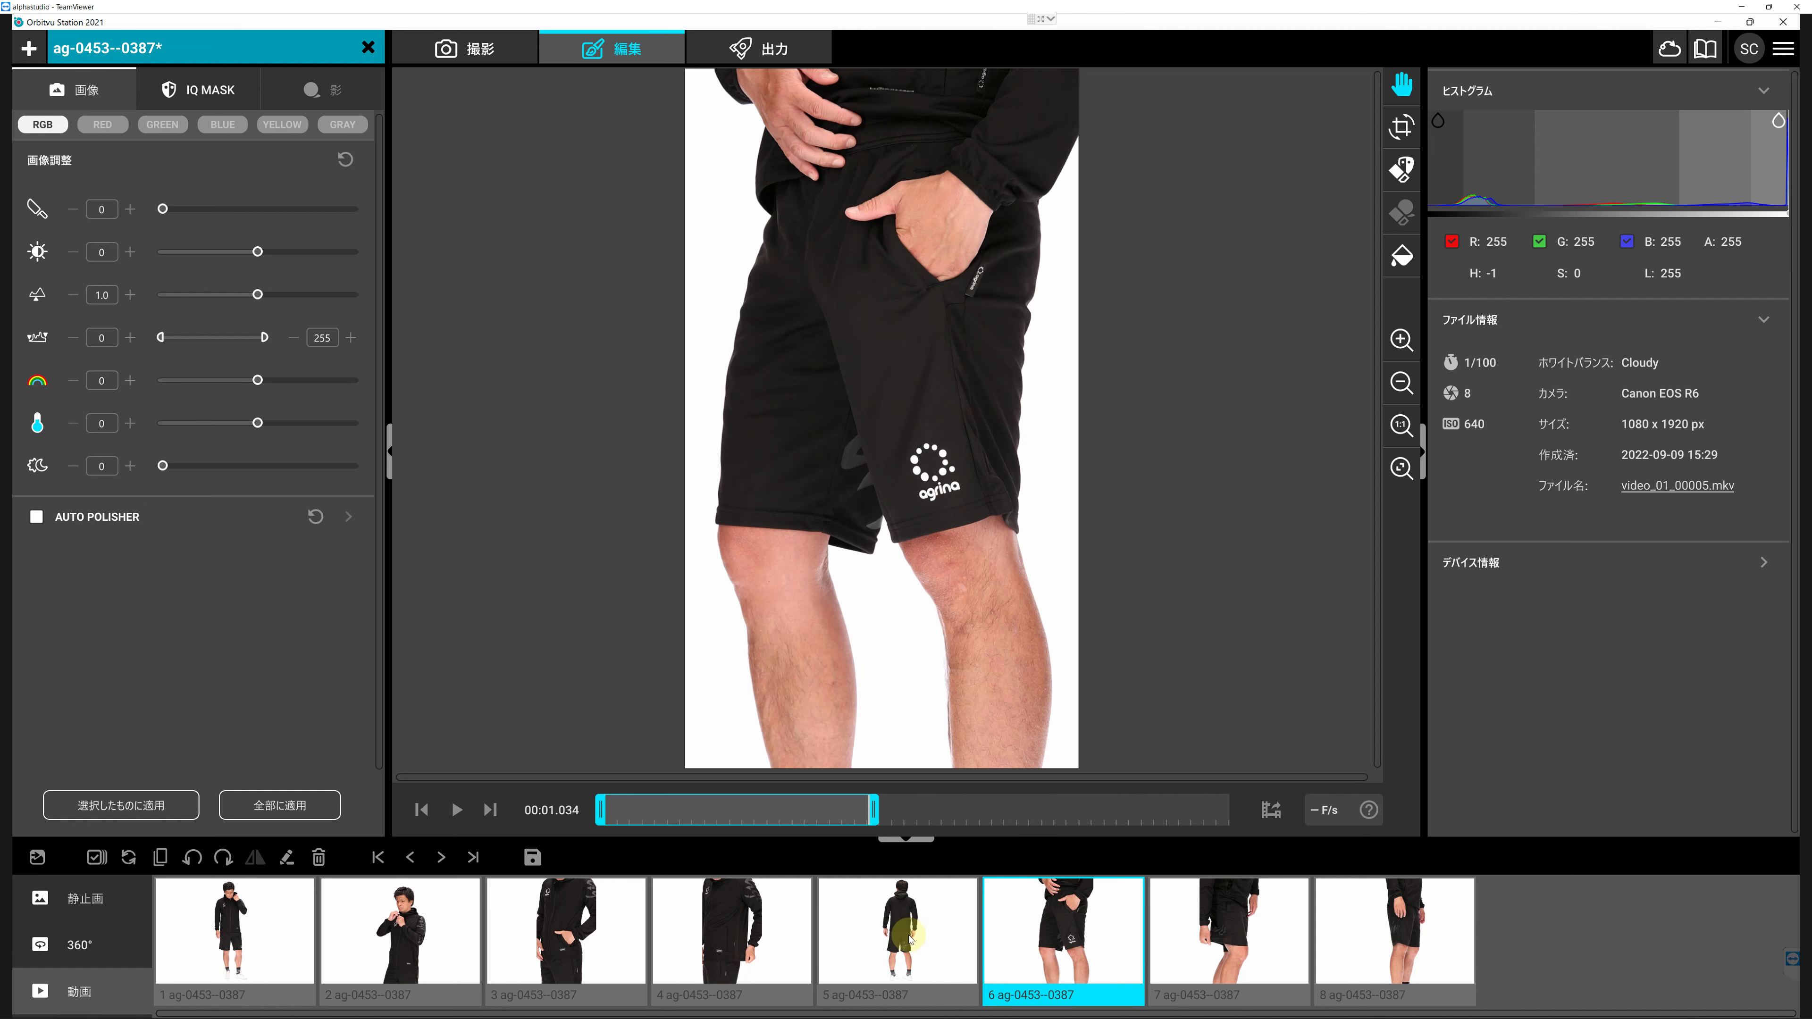
{"action": "left_click", "coordinate": [889, 946]}
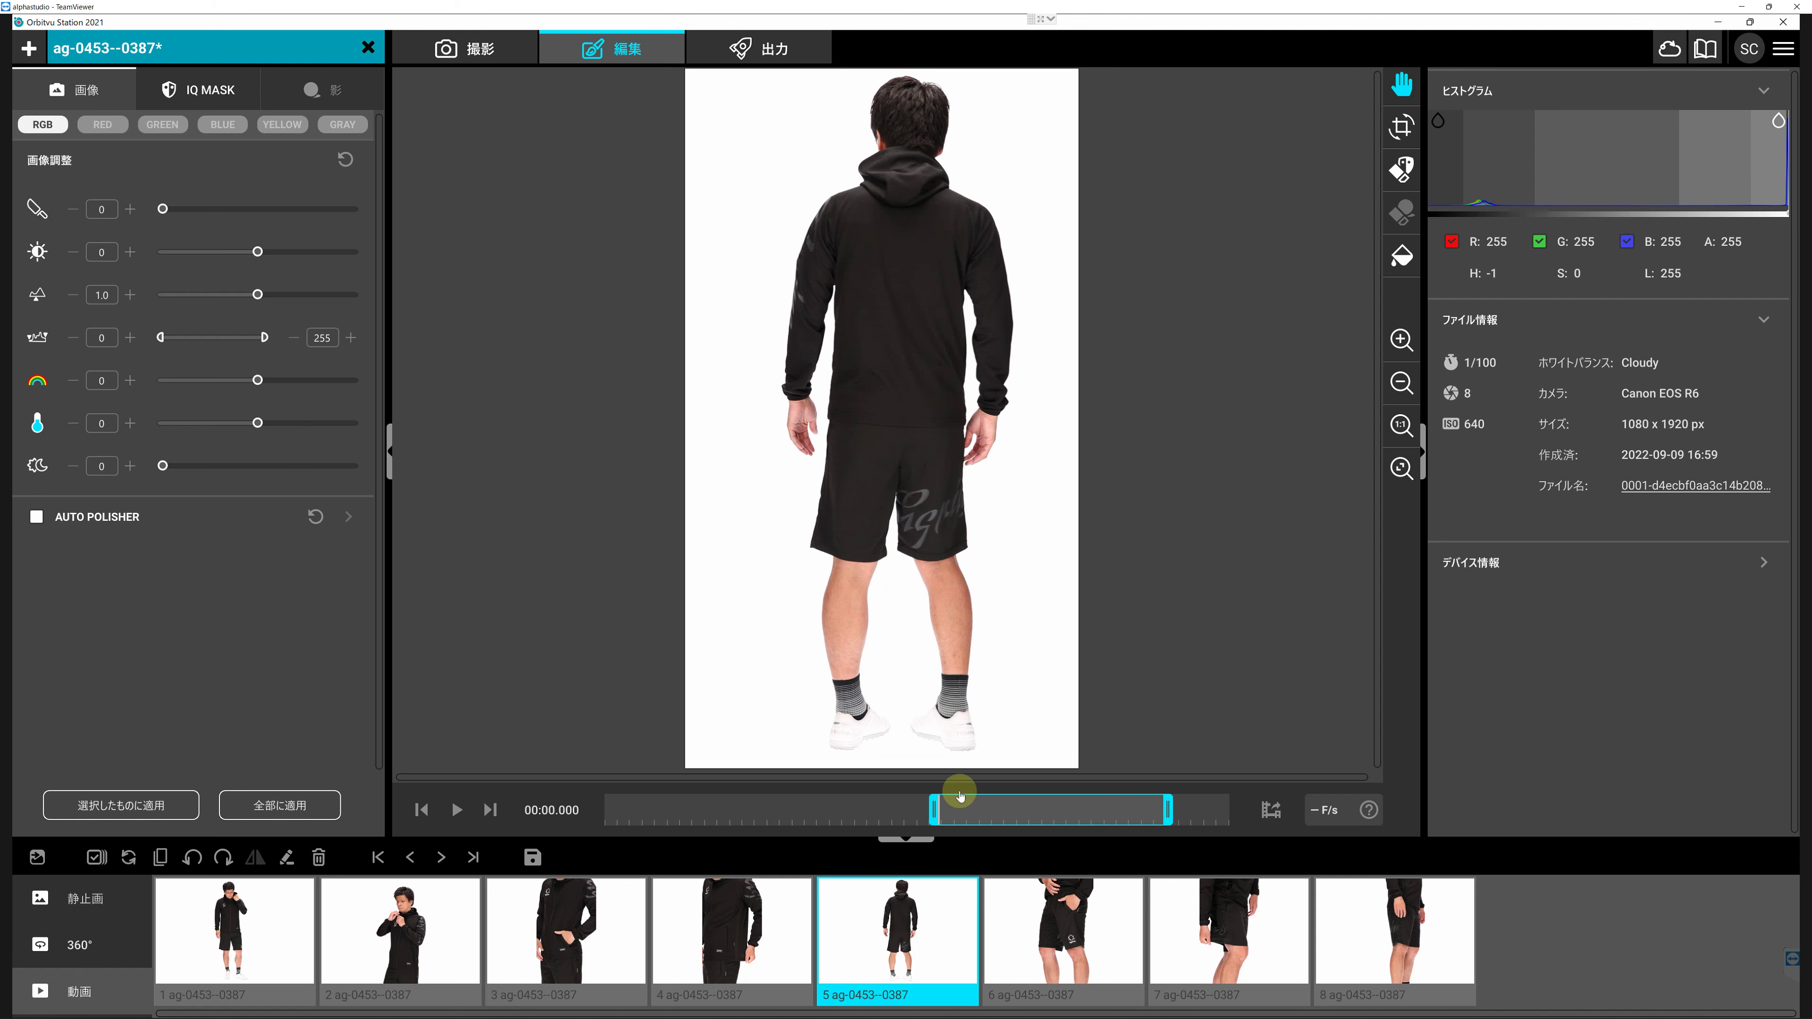
{"action": "left_click", "coordinate": [455, 811]}
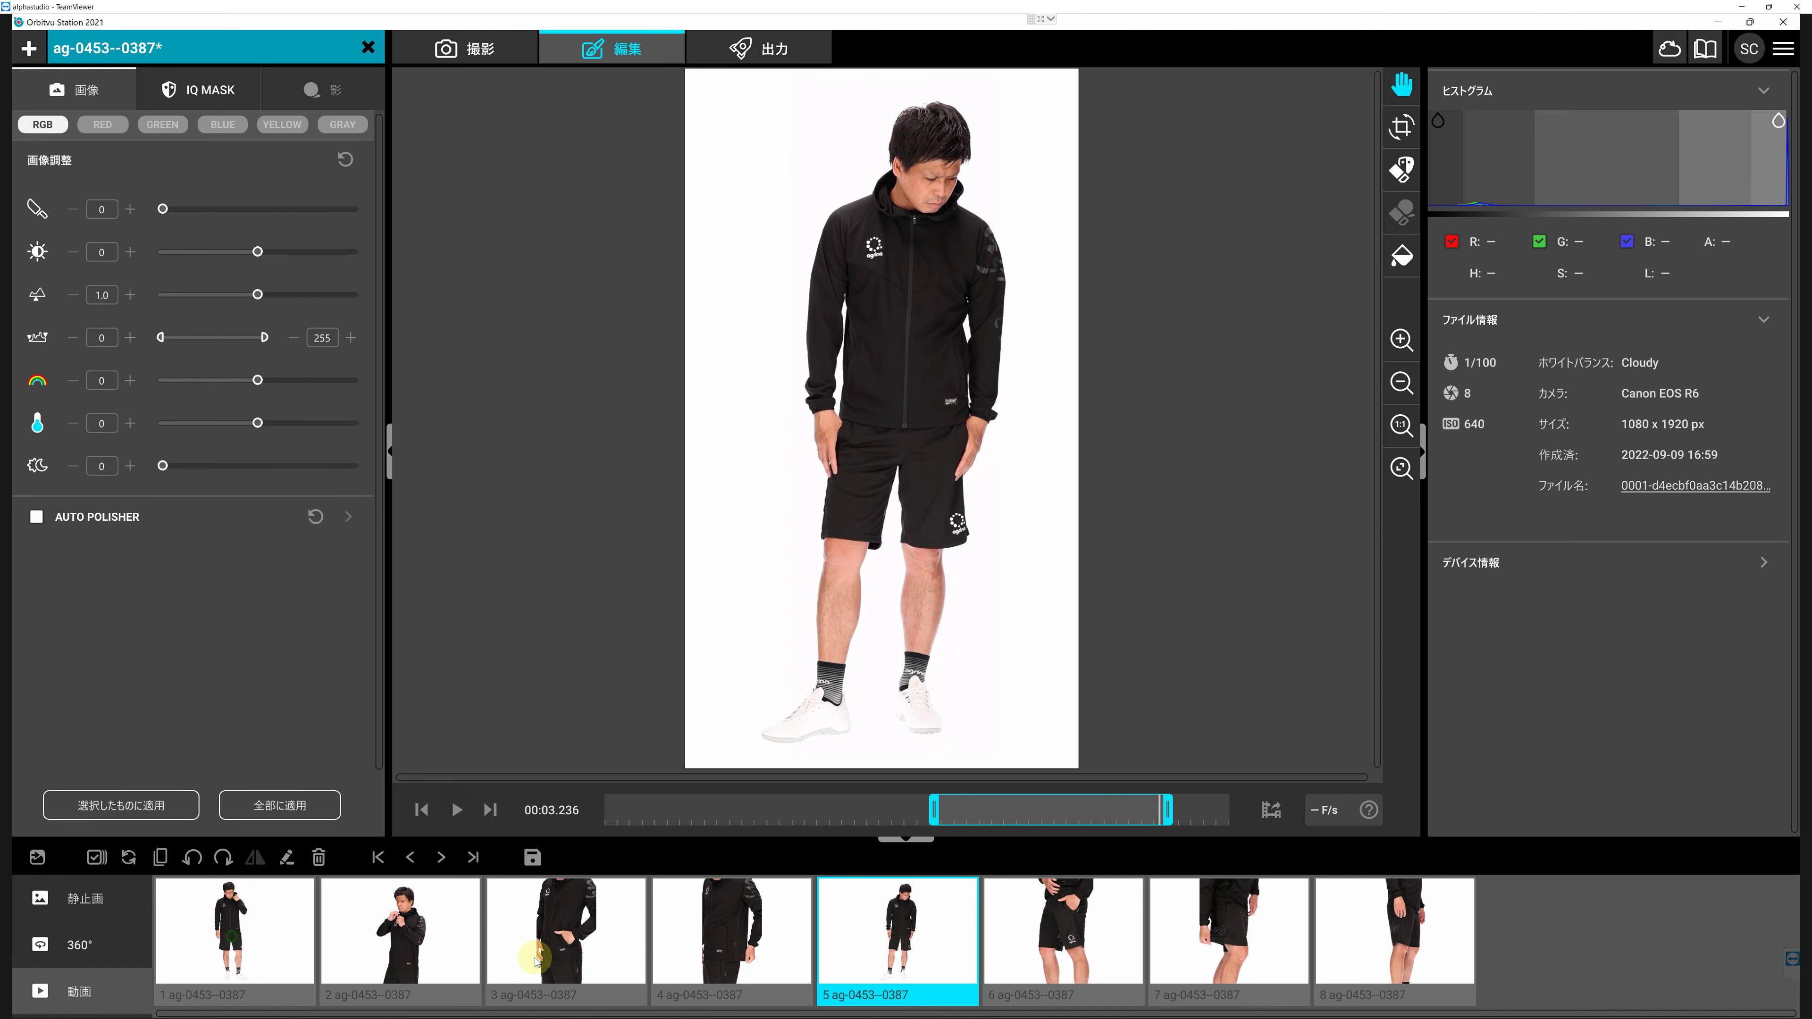
{"action": "left_click", "coordinate": [246, 945]}
{"action": "left_click", "coordinate": [921, 946]}
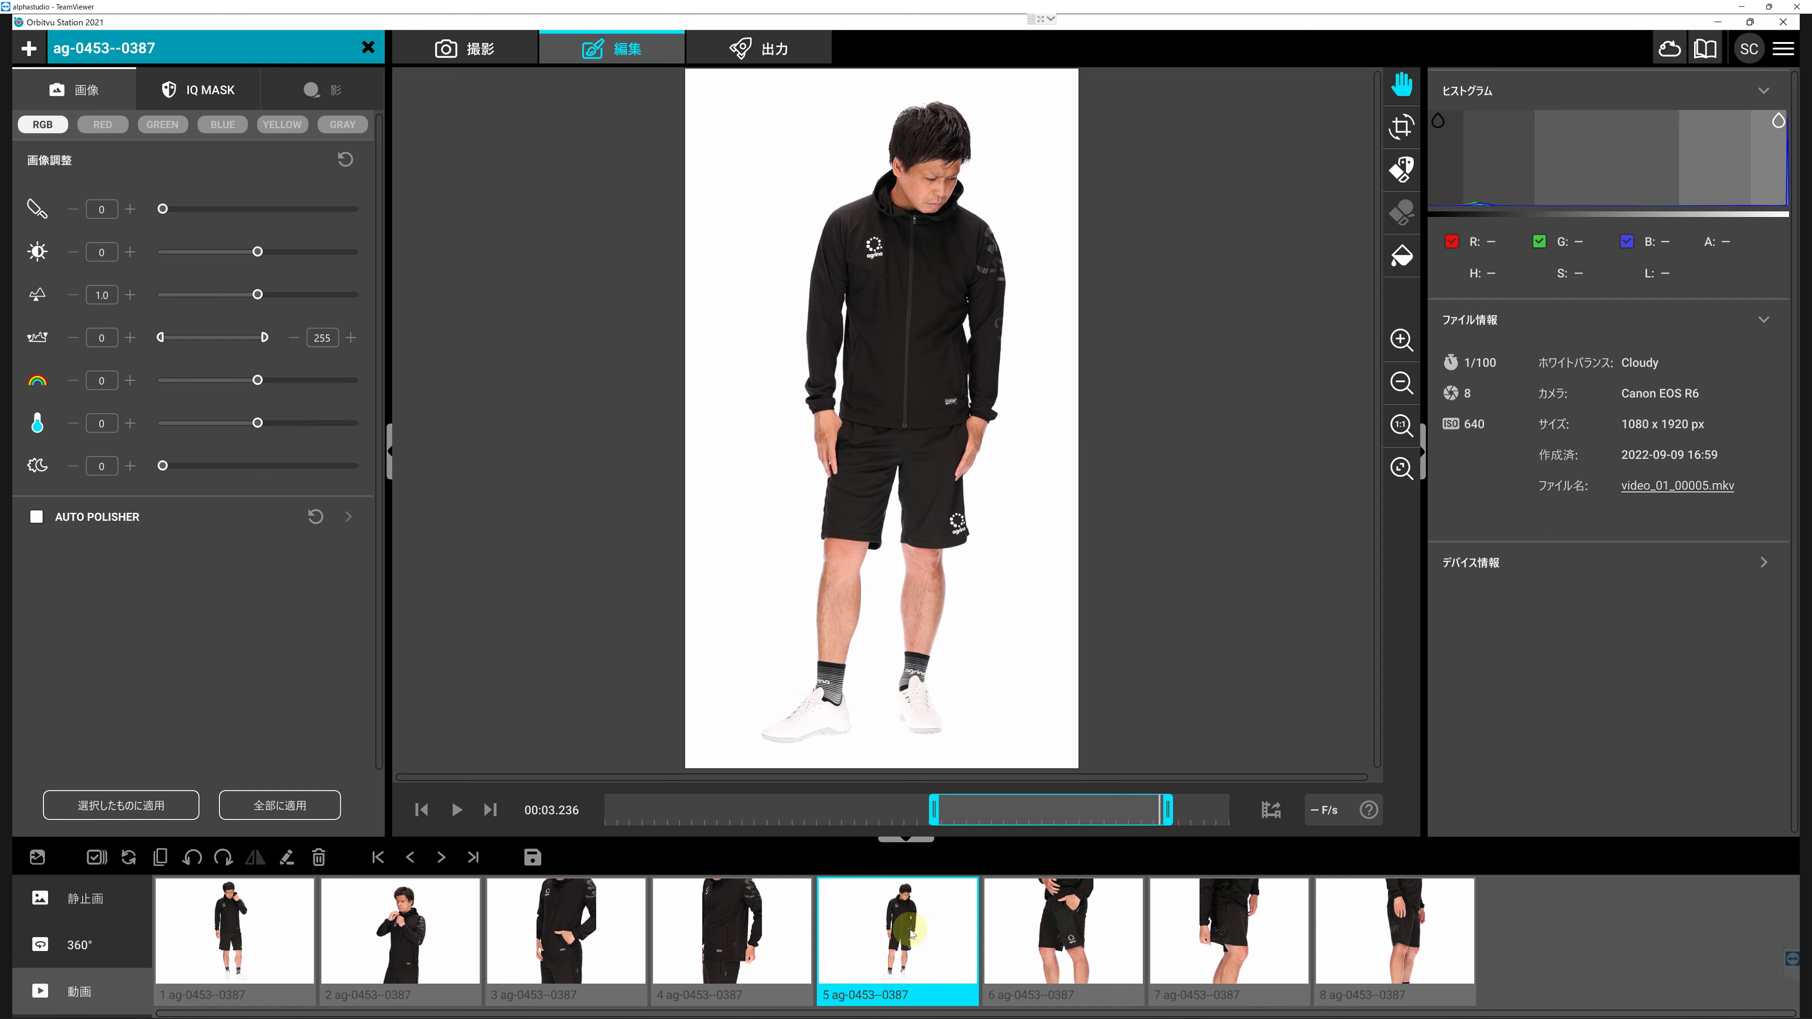
Duplicate clips 1 and 5 together and move both copies to the end of the clip sequence.
{"action": "left_click", "coordinate": [242, 921]}
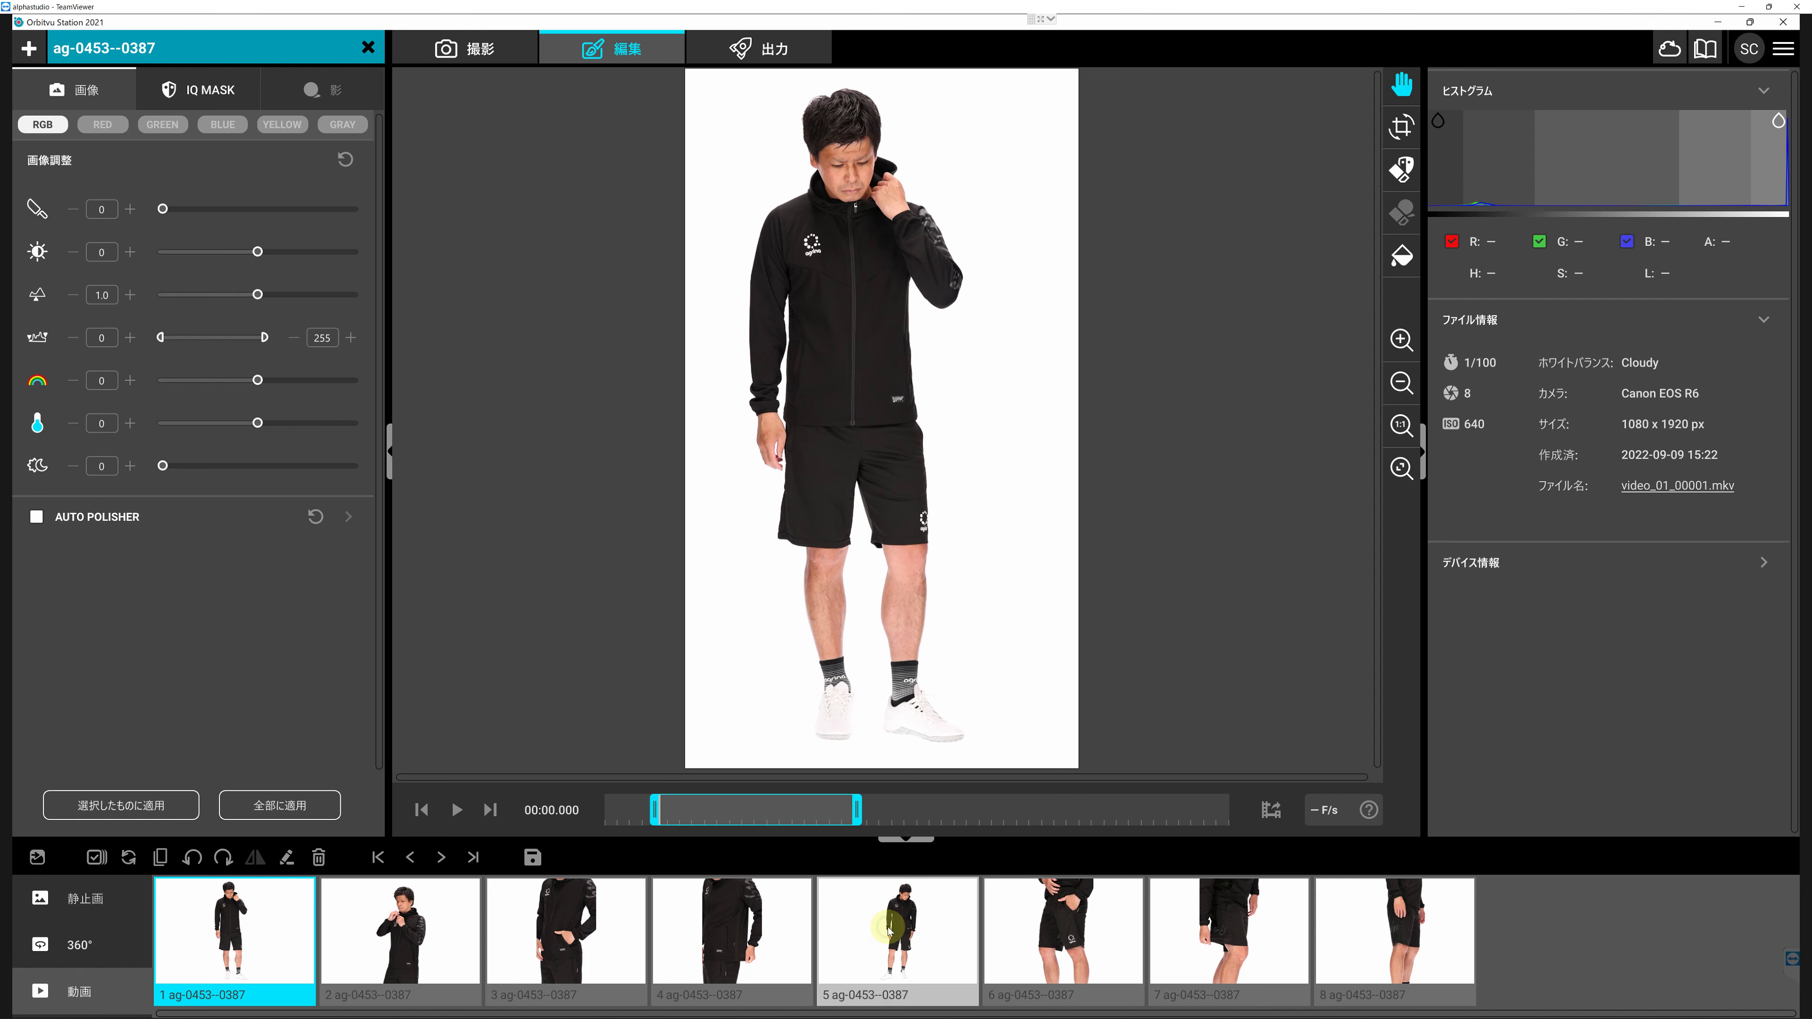
{"action": "left_click", "coordinate": [160, 858]}
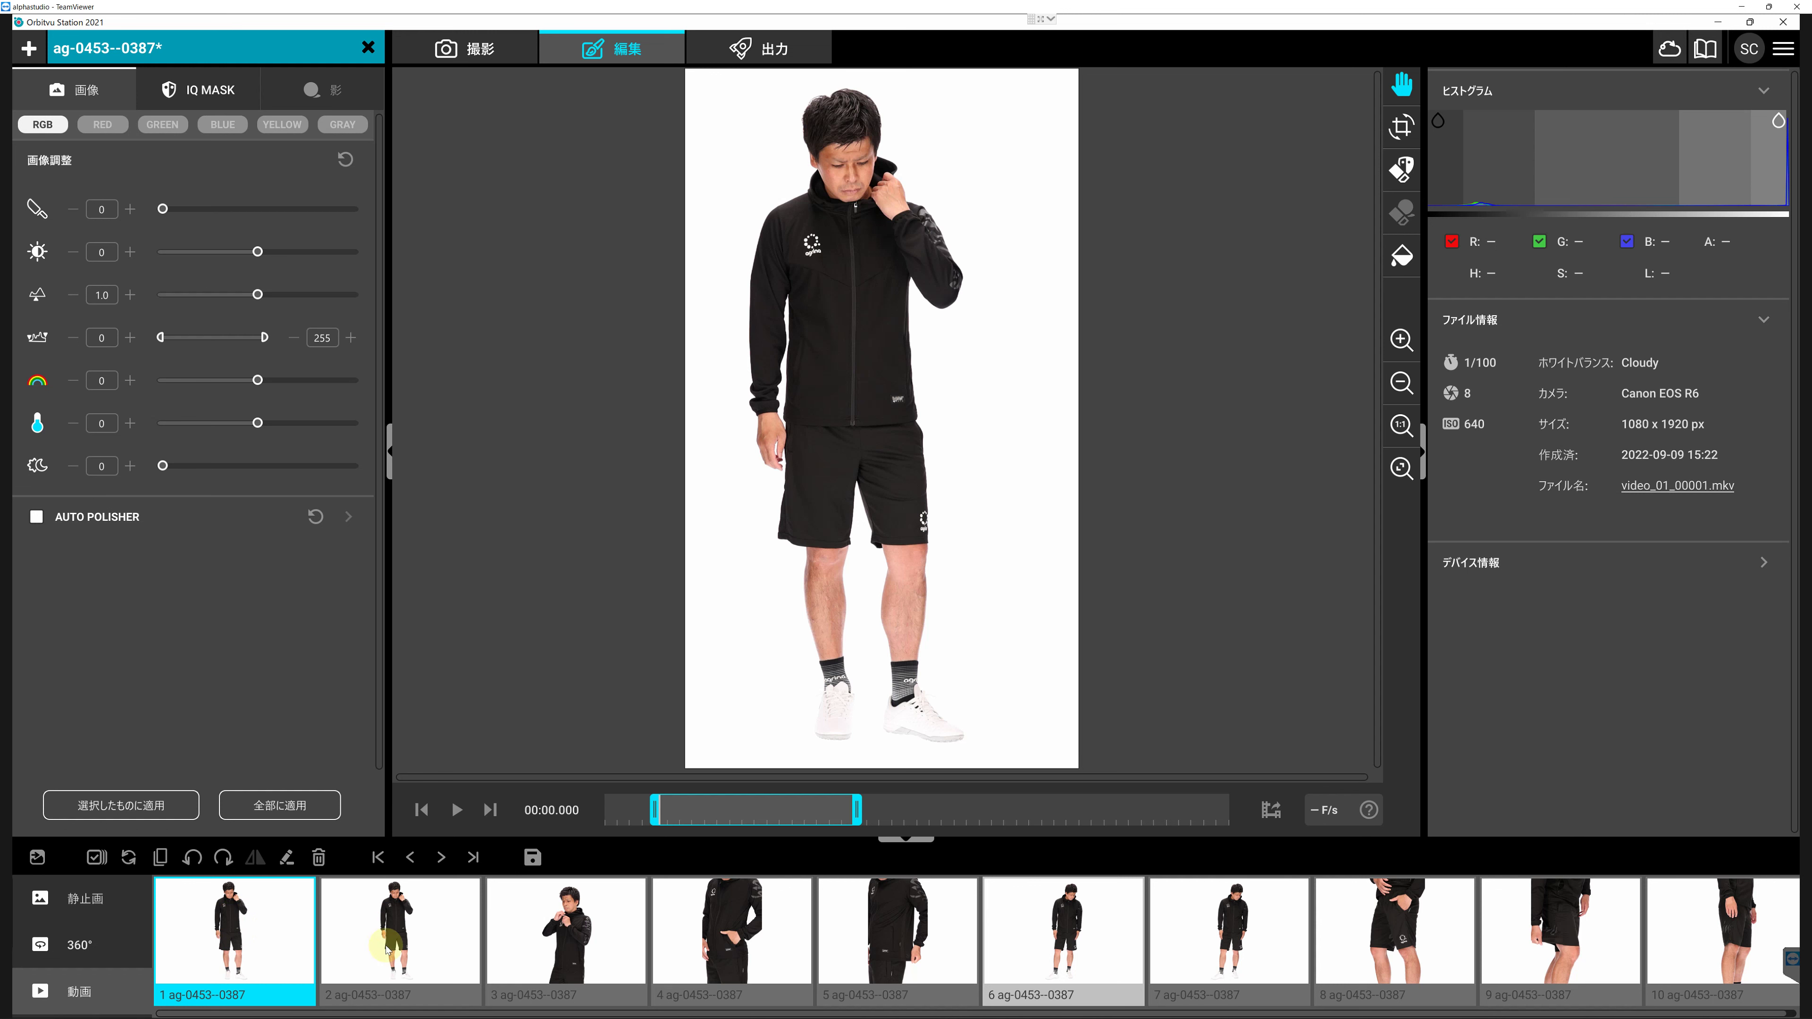
{"action": "left_click", "coordinate": [474, 859]}
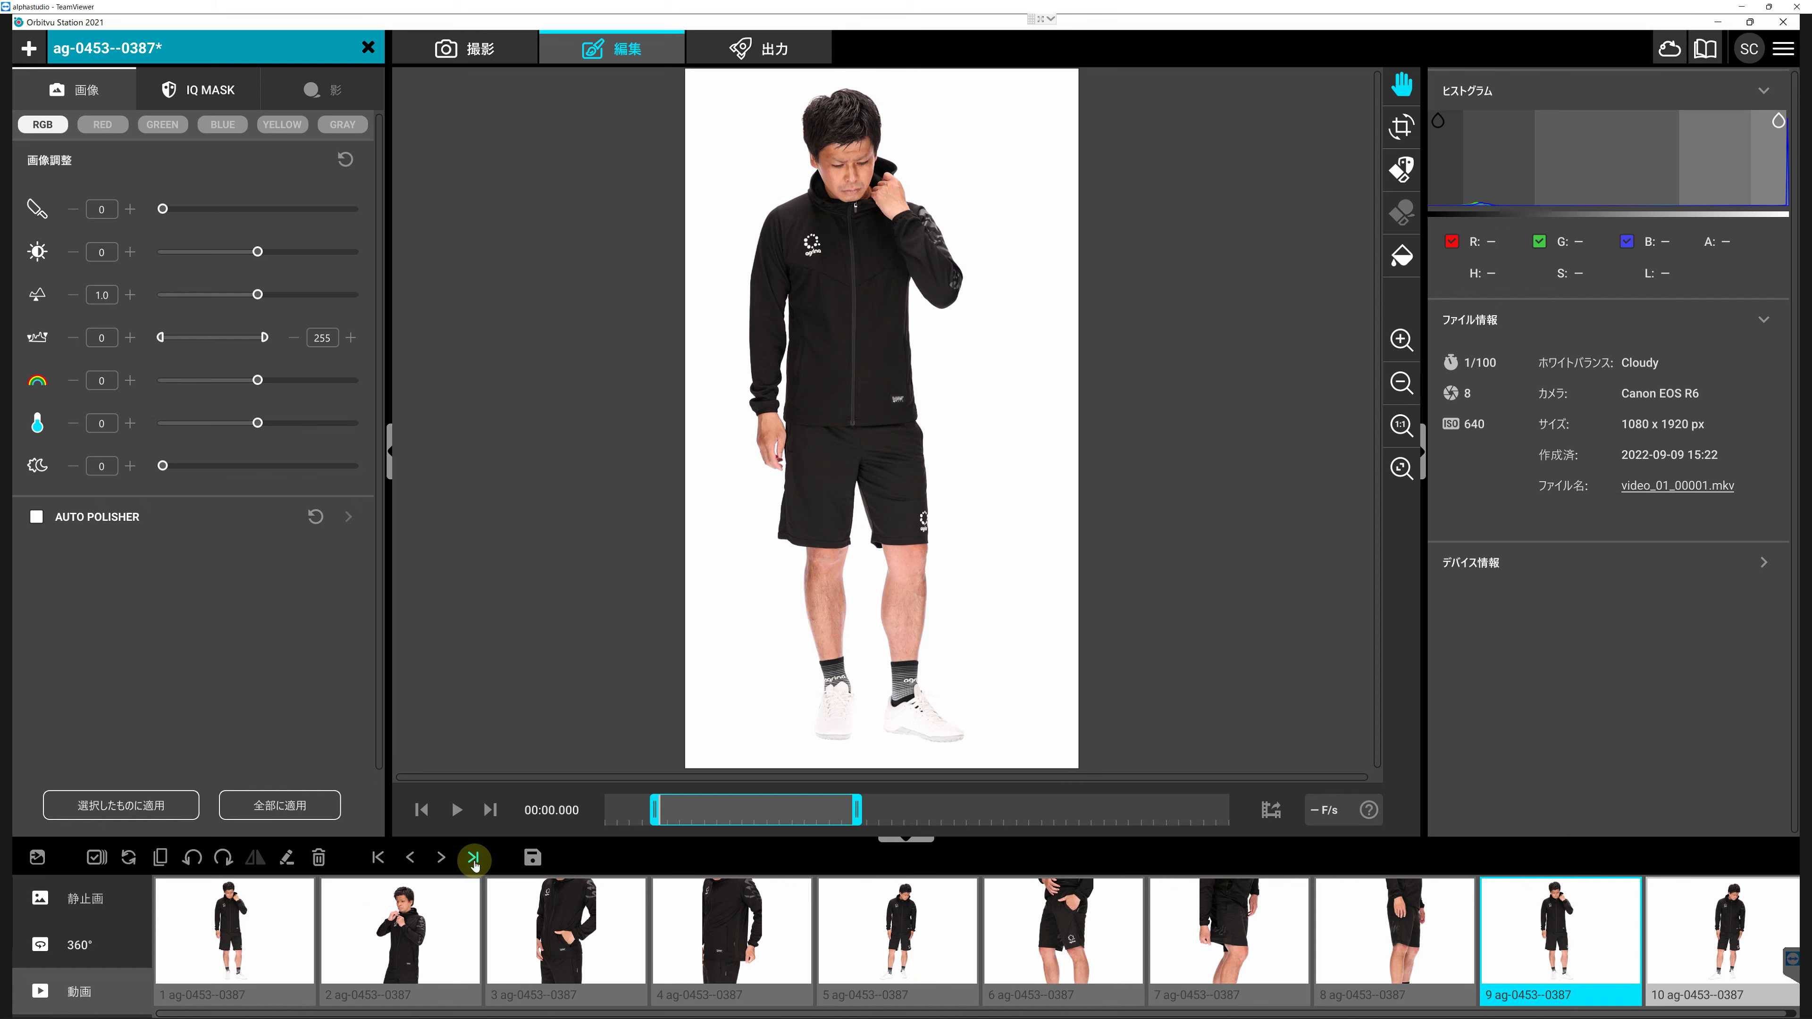
Move the copy of clip 1 from position 9 to position 6, ahead of the shorts clips.
{"action": "left_click", "coordinate": [1765, 940]}
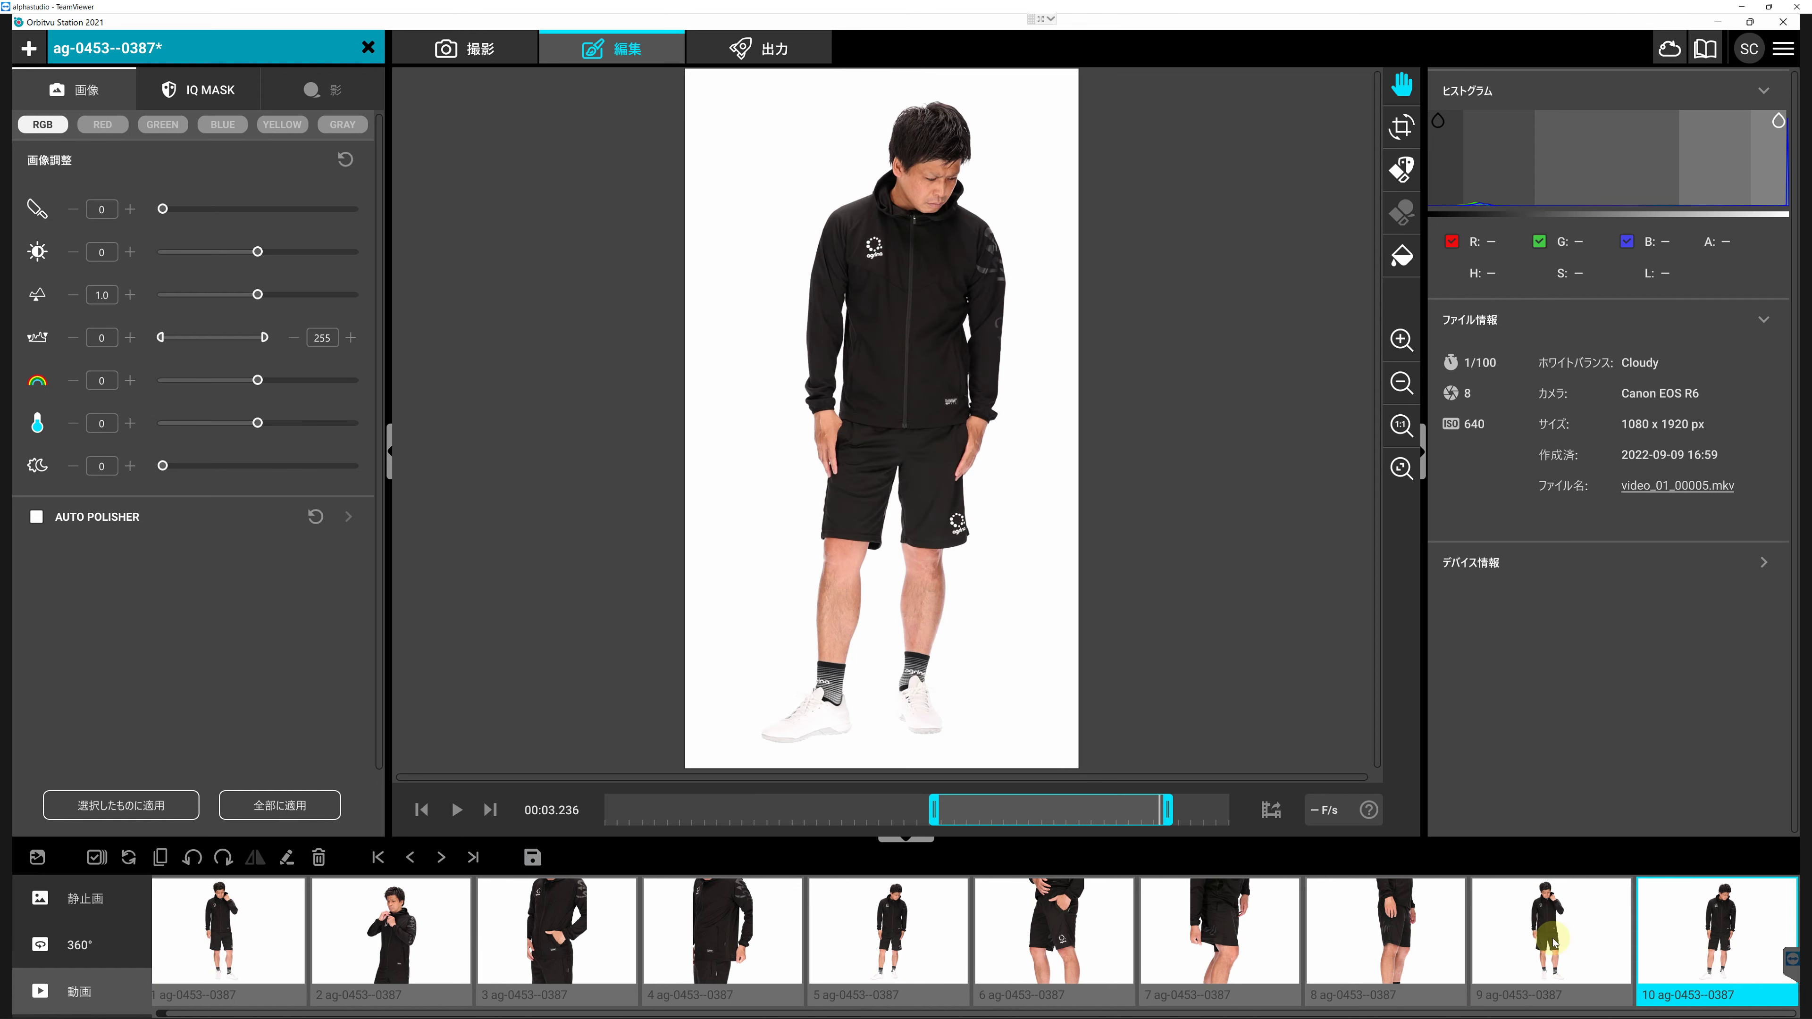
{"action": "left_click", "coordinate": [1554, 942]}
{"action": "left_click_drag", "start_coordinate": [1486, 939], "coordinate": [977, 939]}
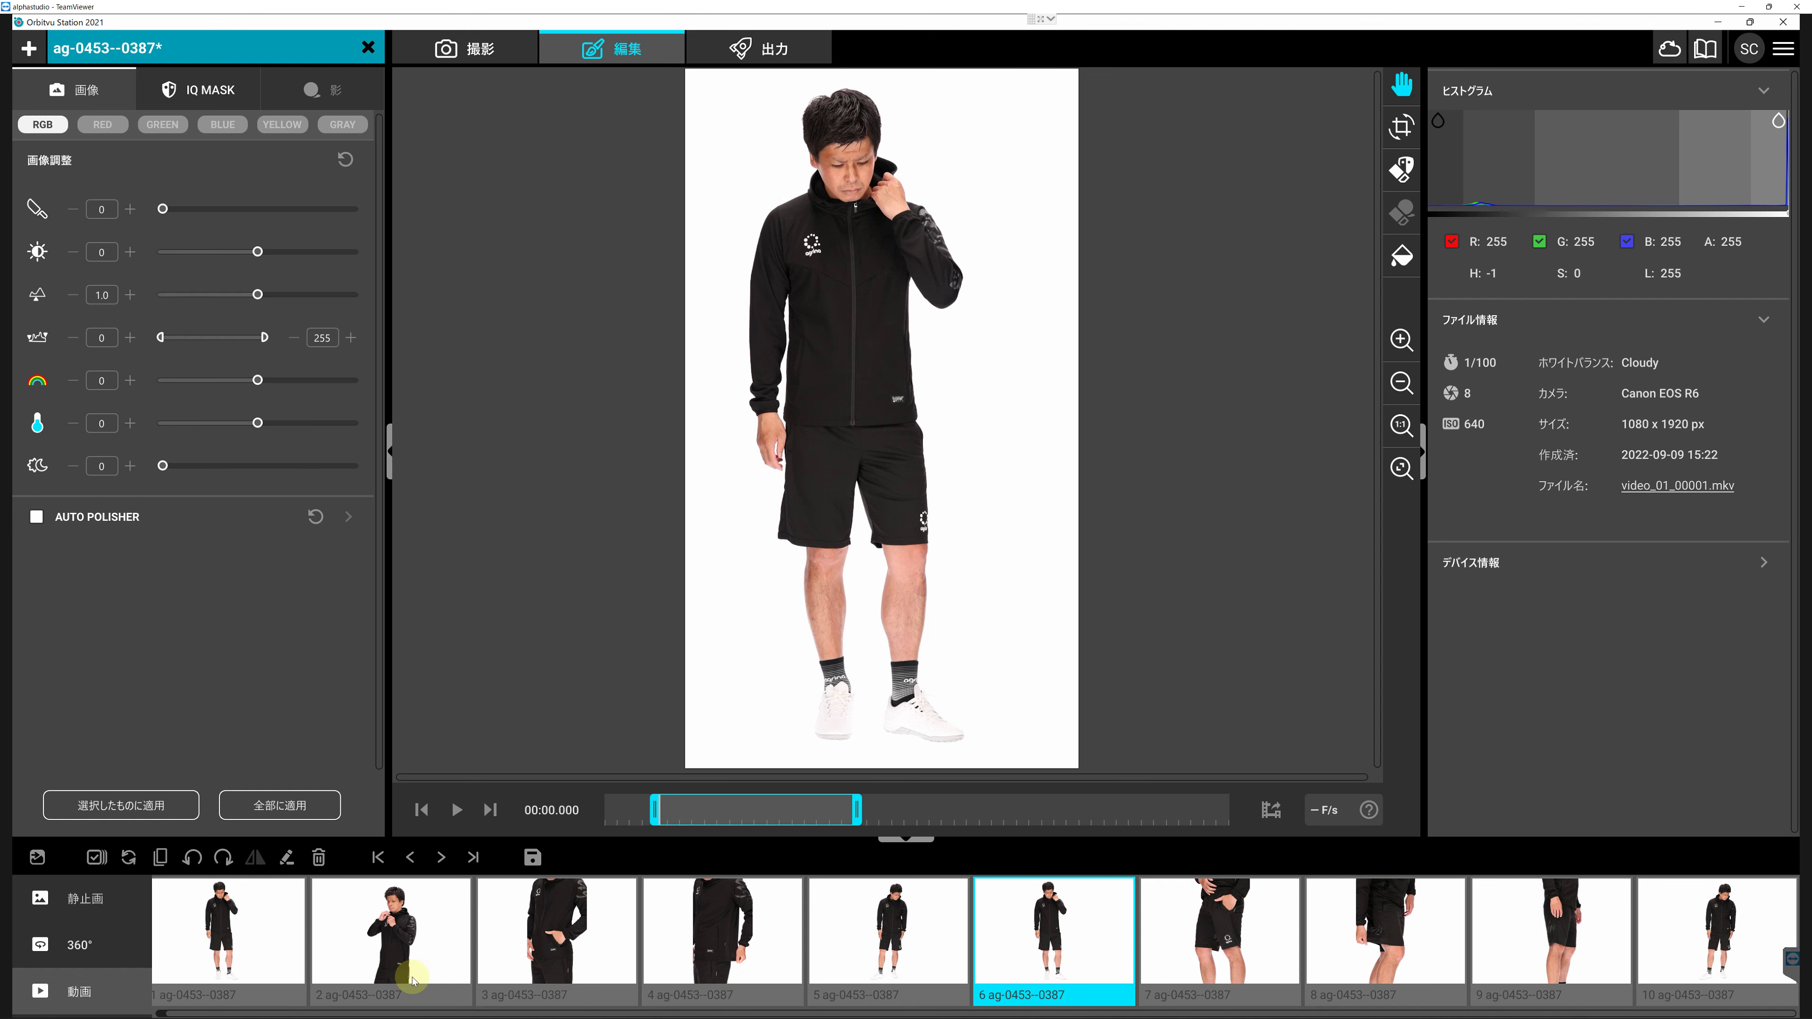
Switch to the 編集 slide in Google Slides, examine the clip order for 上, 下 and 上下, and return to Orbitvu Station.
{"action": "mouse_move", "coordinate": [63, 1012]}
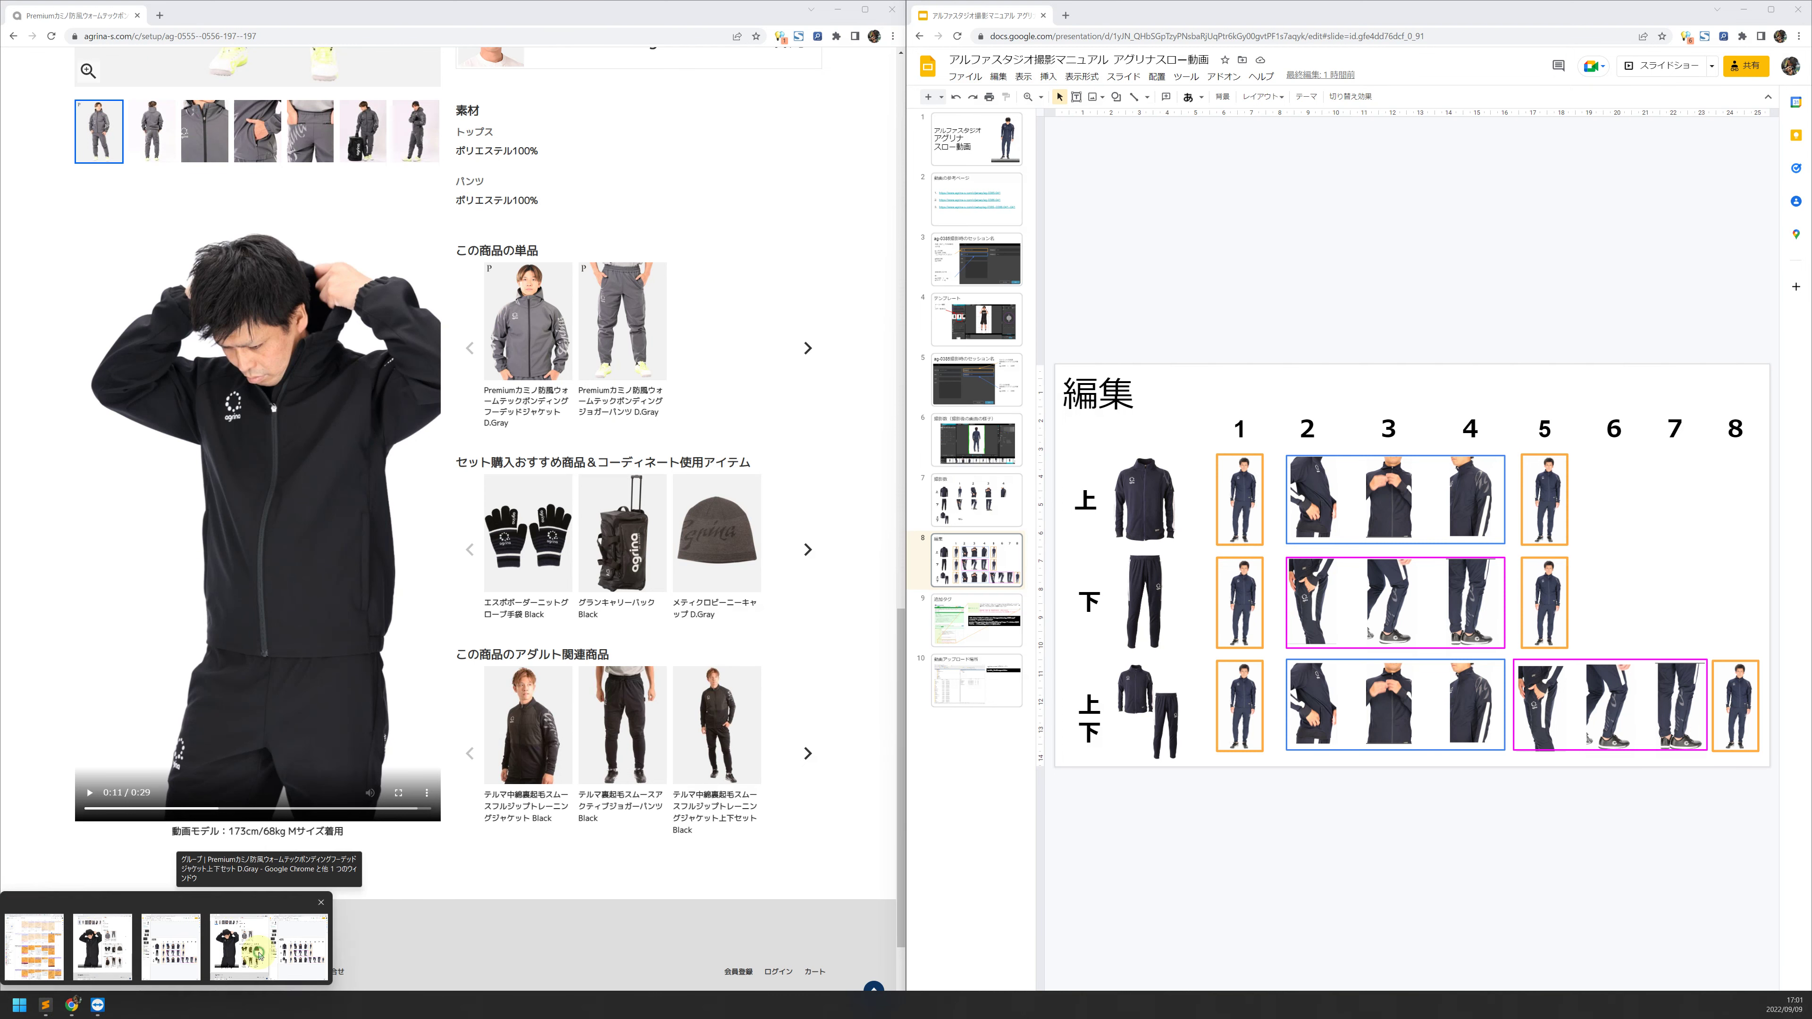
{"action": "left_click", "coordinate": [260, 957]}
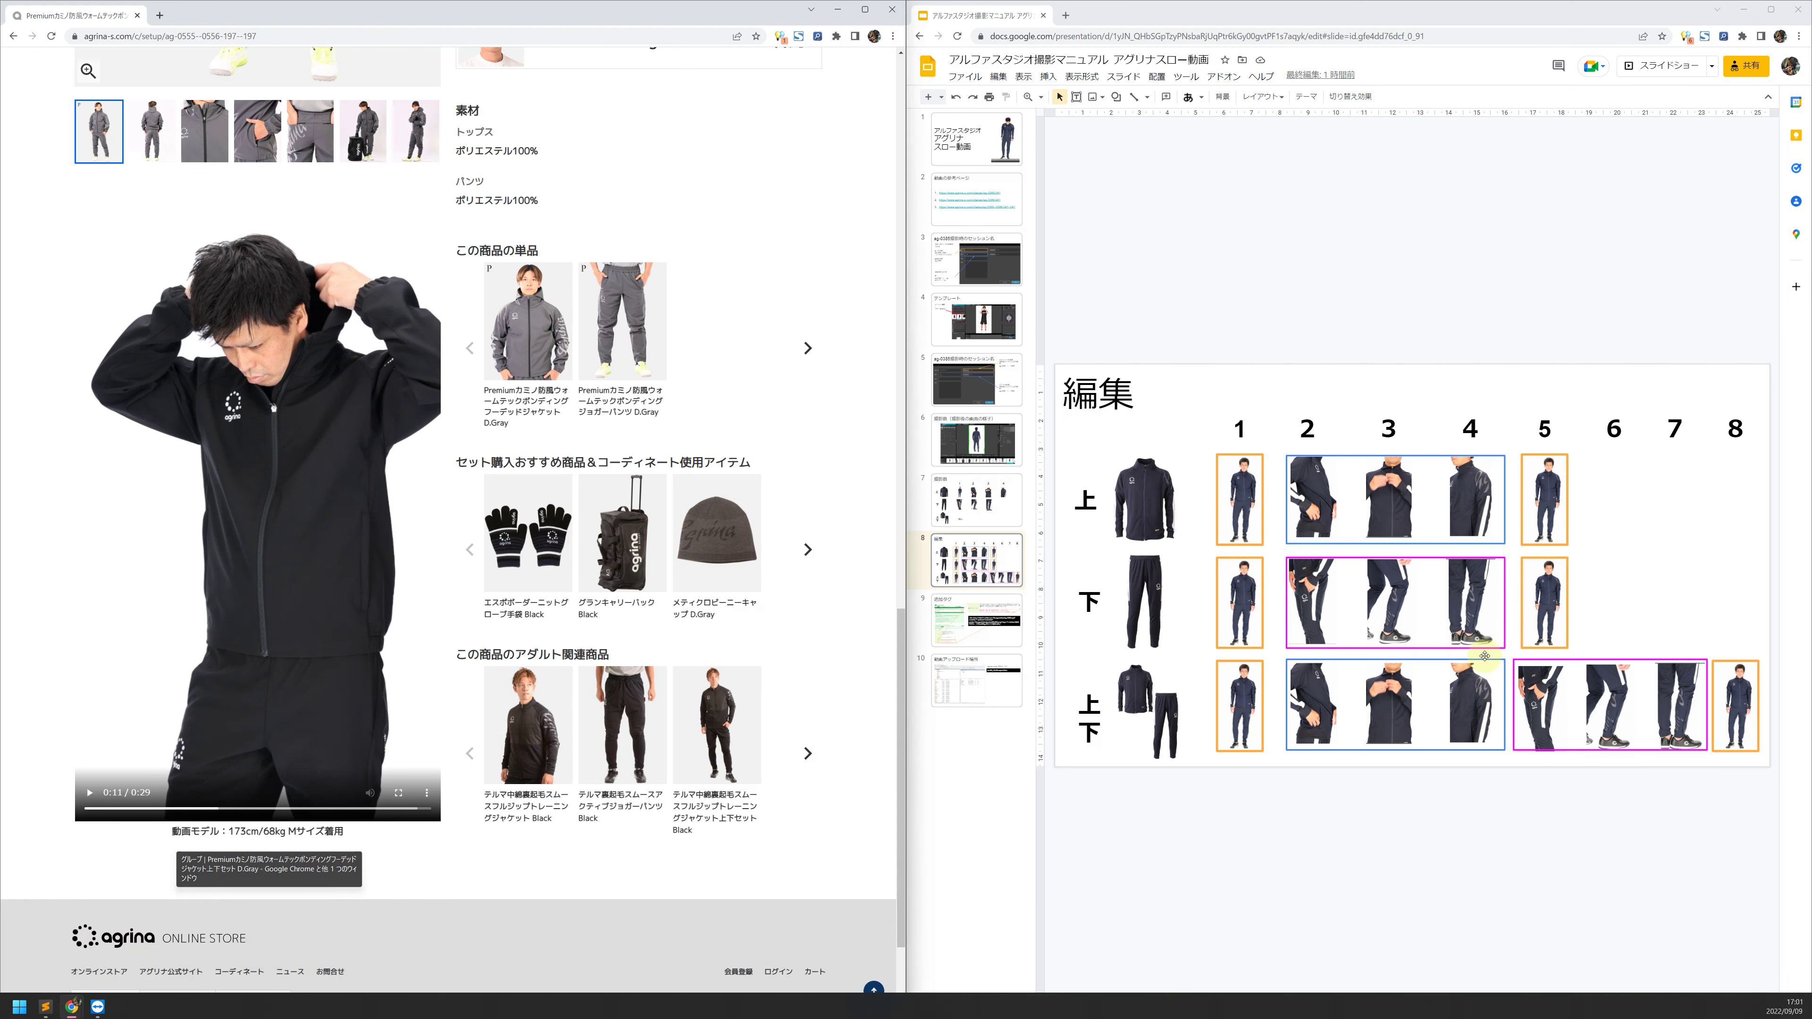
{"action": "left_click_drag", "start_coordinate": [1767, 486], "coordinate": [1217, 610]}
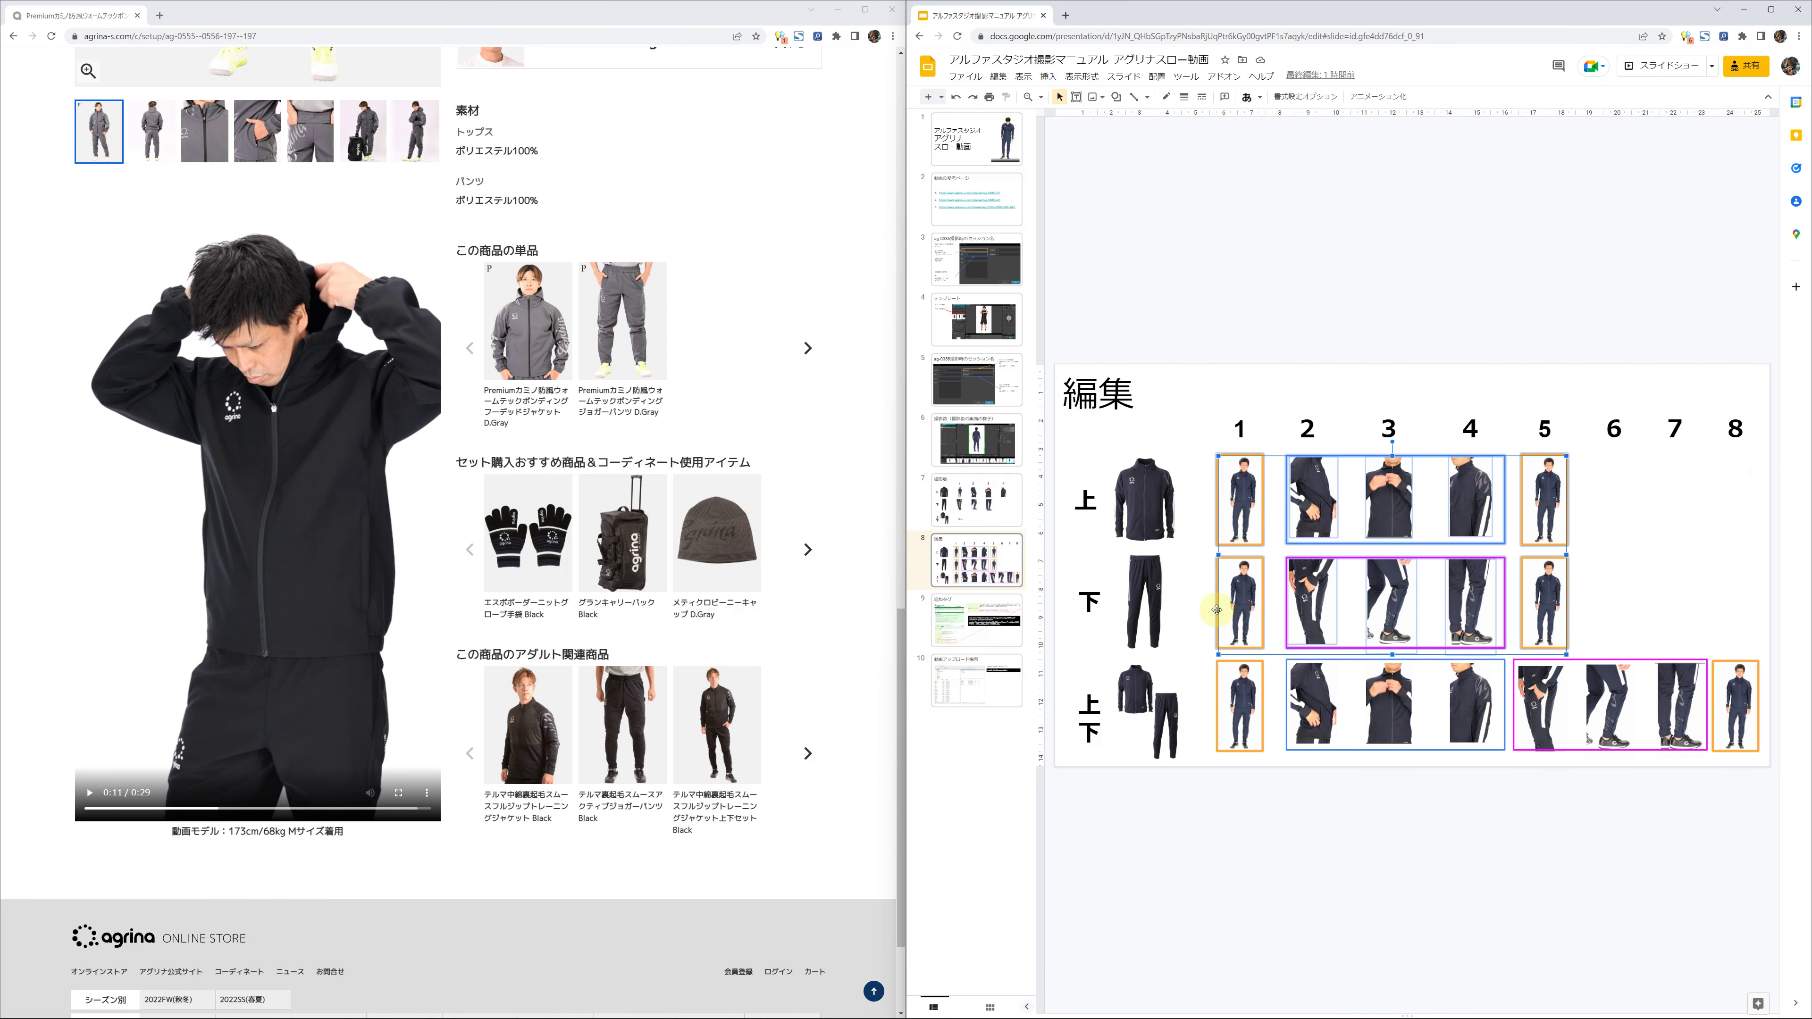
{"action": "left_click_drag", "start_coordinate": [1732, 791], "coordinate": [1198, 678]}
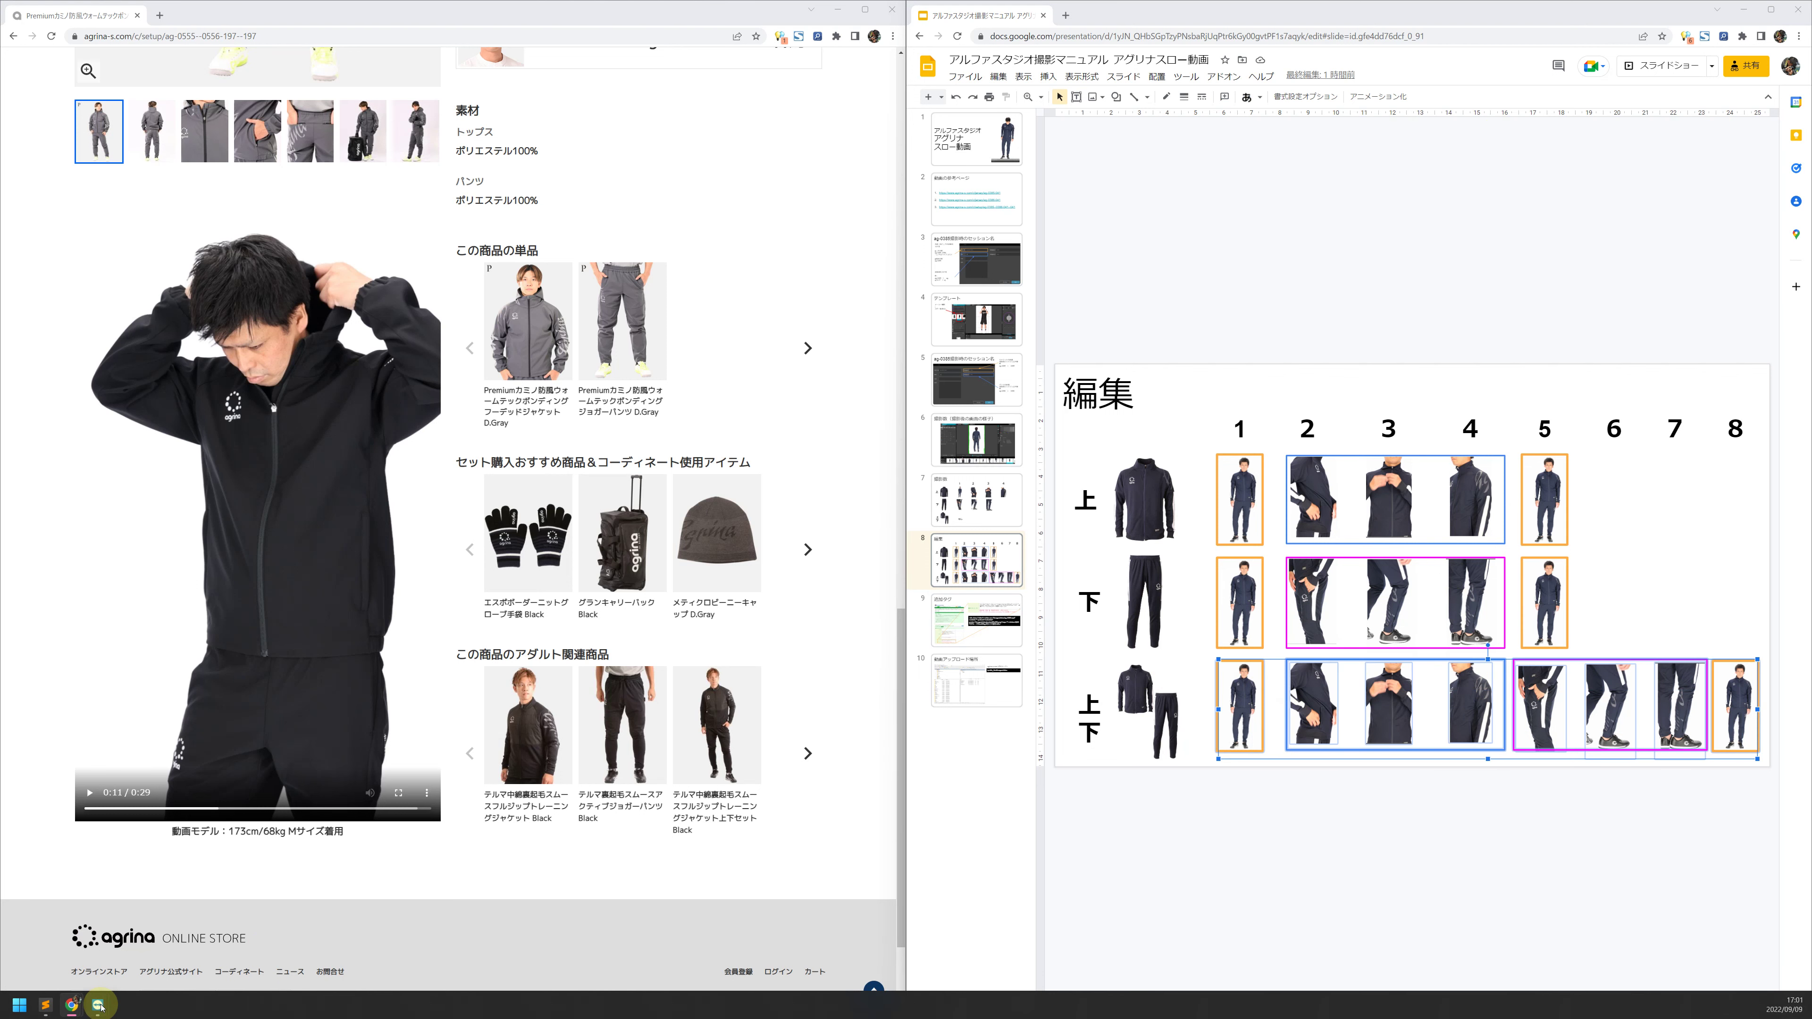
{"action": "mouse_move", "coordinate": [97, 1005]}
{"action": "left_click", "coordinate": [141, 946]}
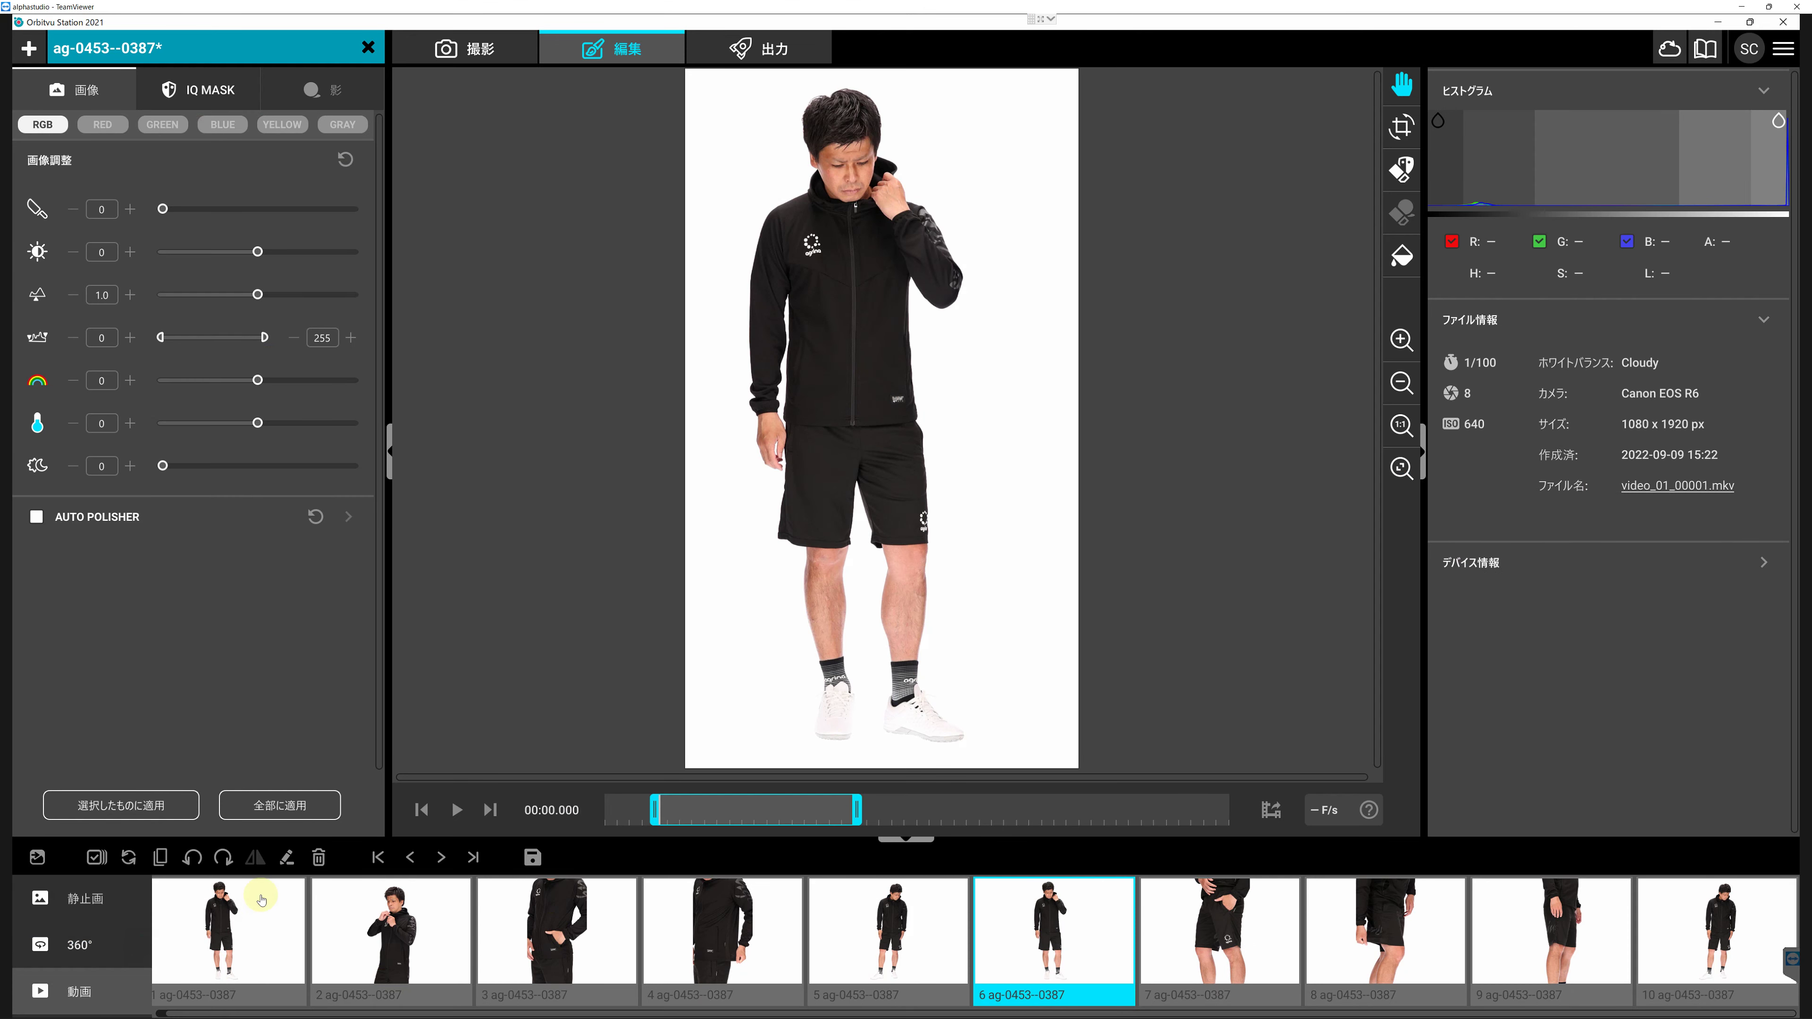
Duplicate clips 1 to 4 and 7 to 10 together and move the copies to the end of the sequence.
{"action": "left_click", "coordinate": [246, 925]}
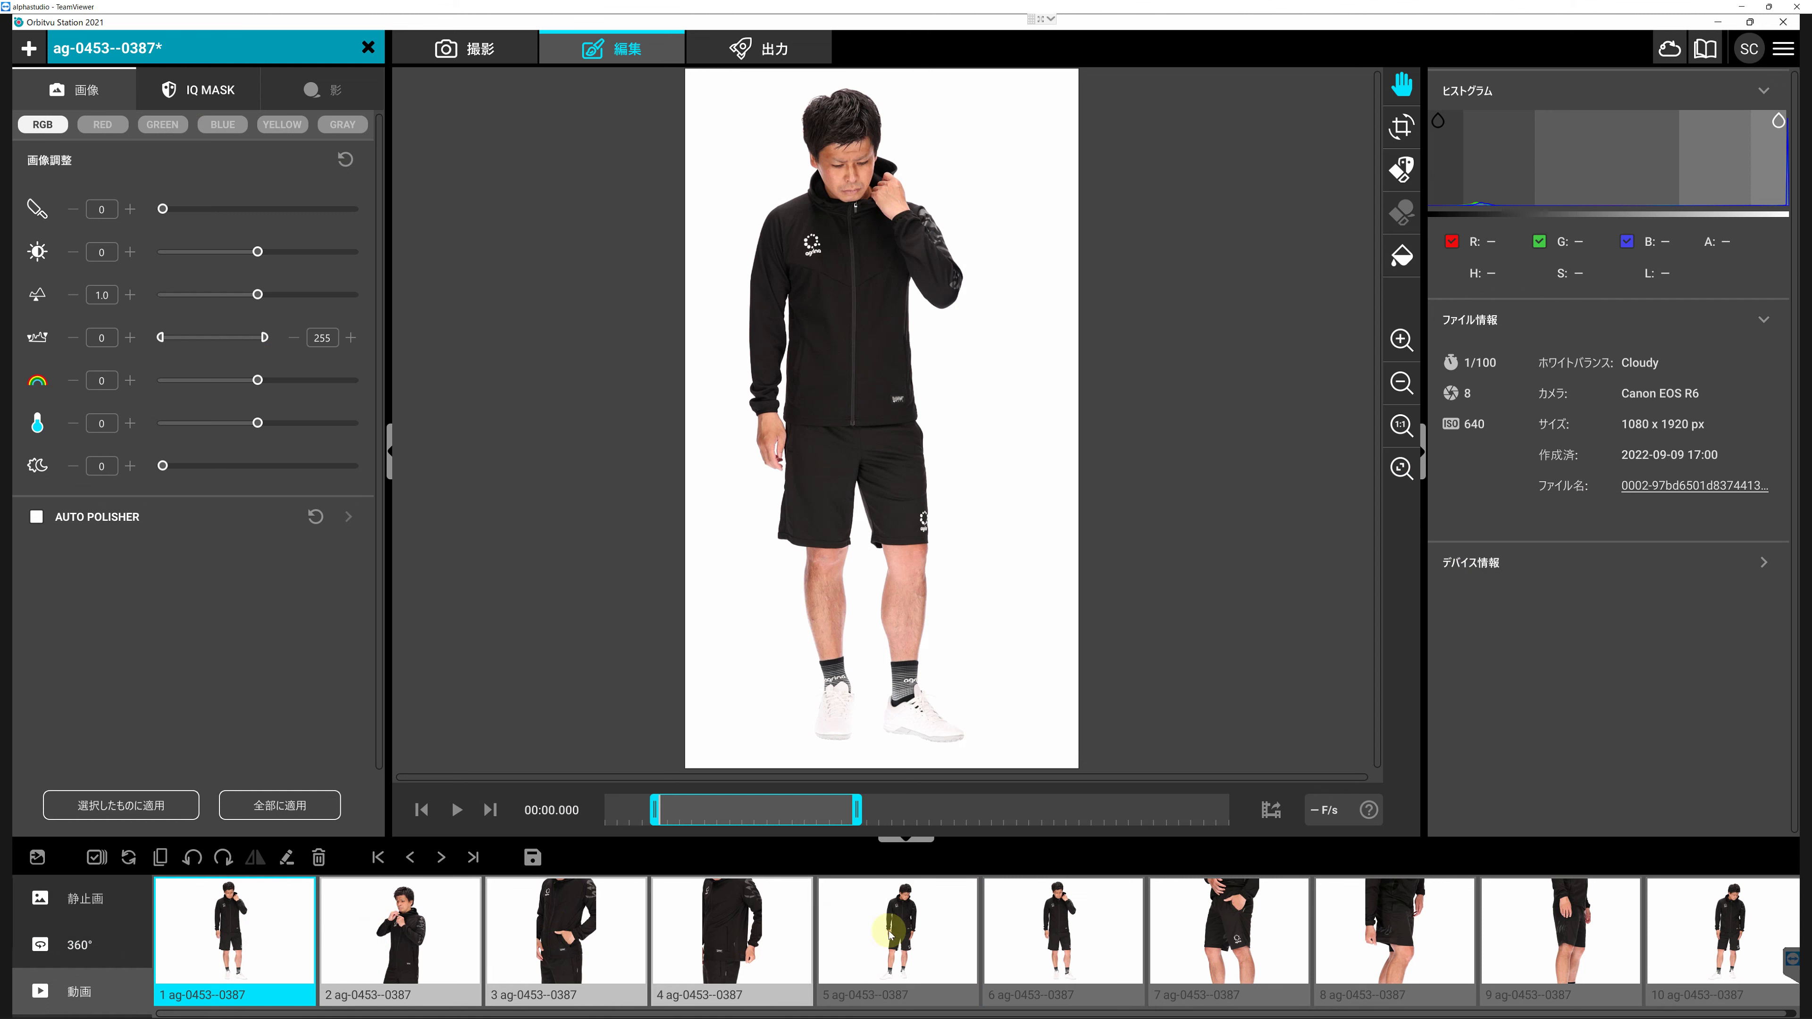
{"action": "left_click", "coordinate": [1199, 950]}
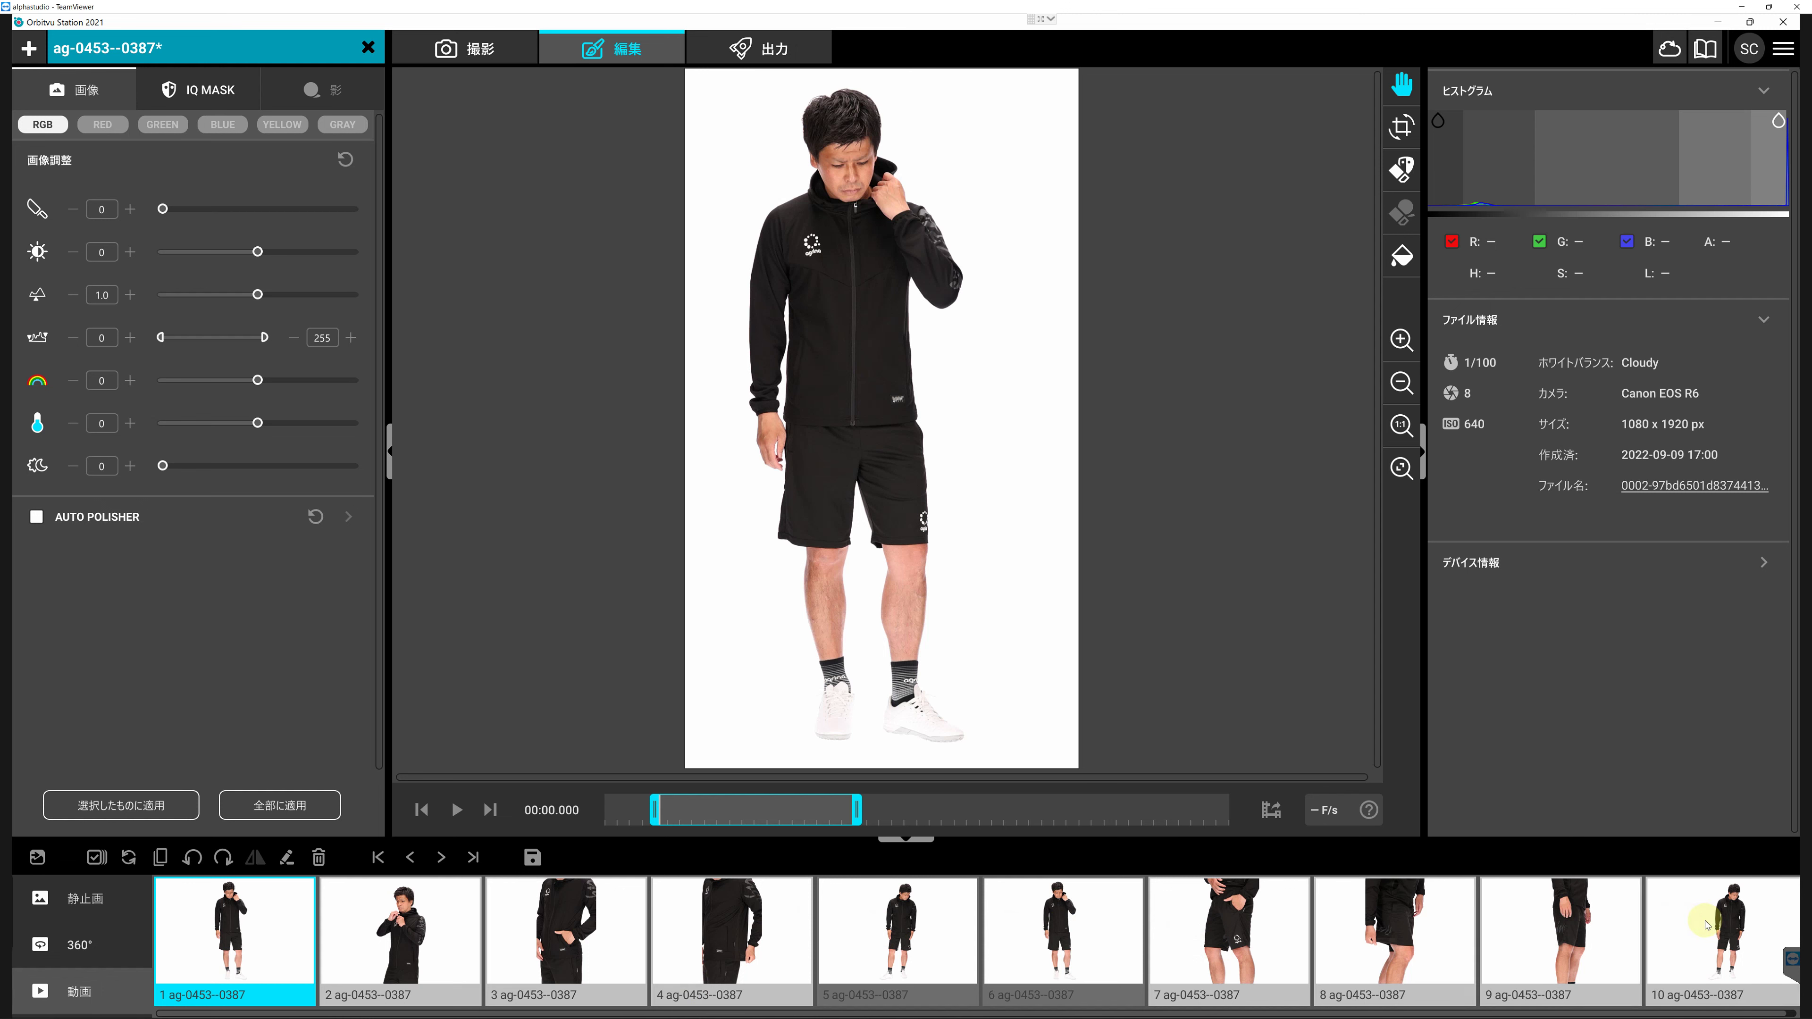
{"action": "scroll", "coordinate": [1706, 925], "scroll_direction": "down", "scroll_amount": 1}
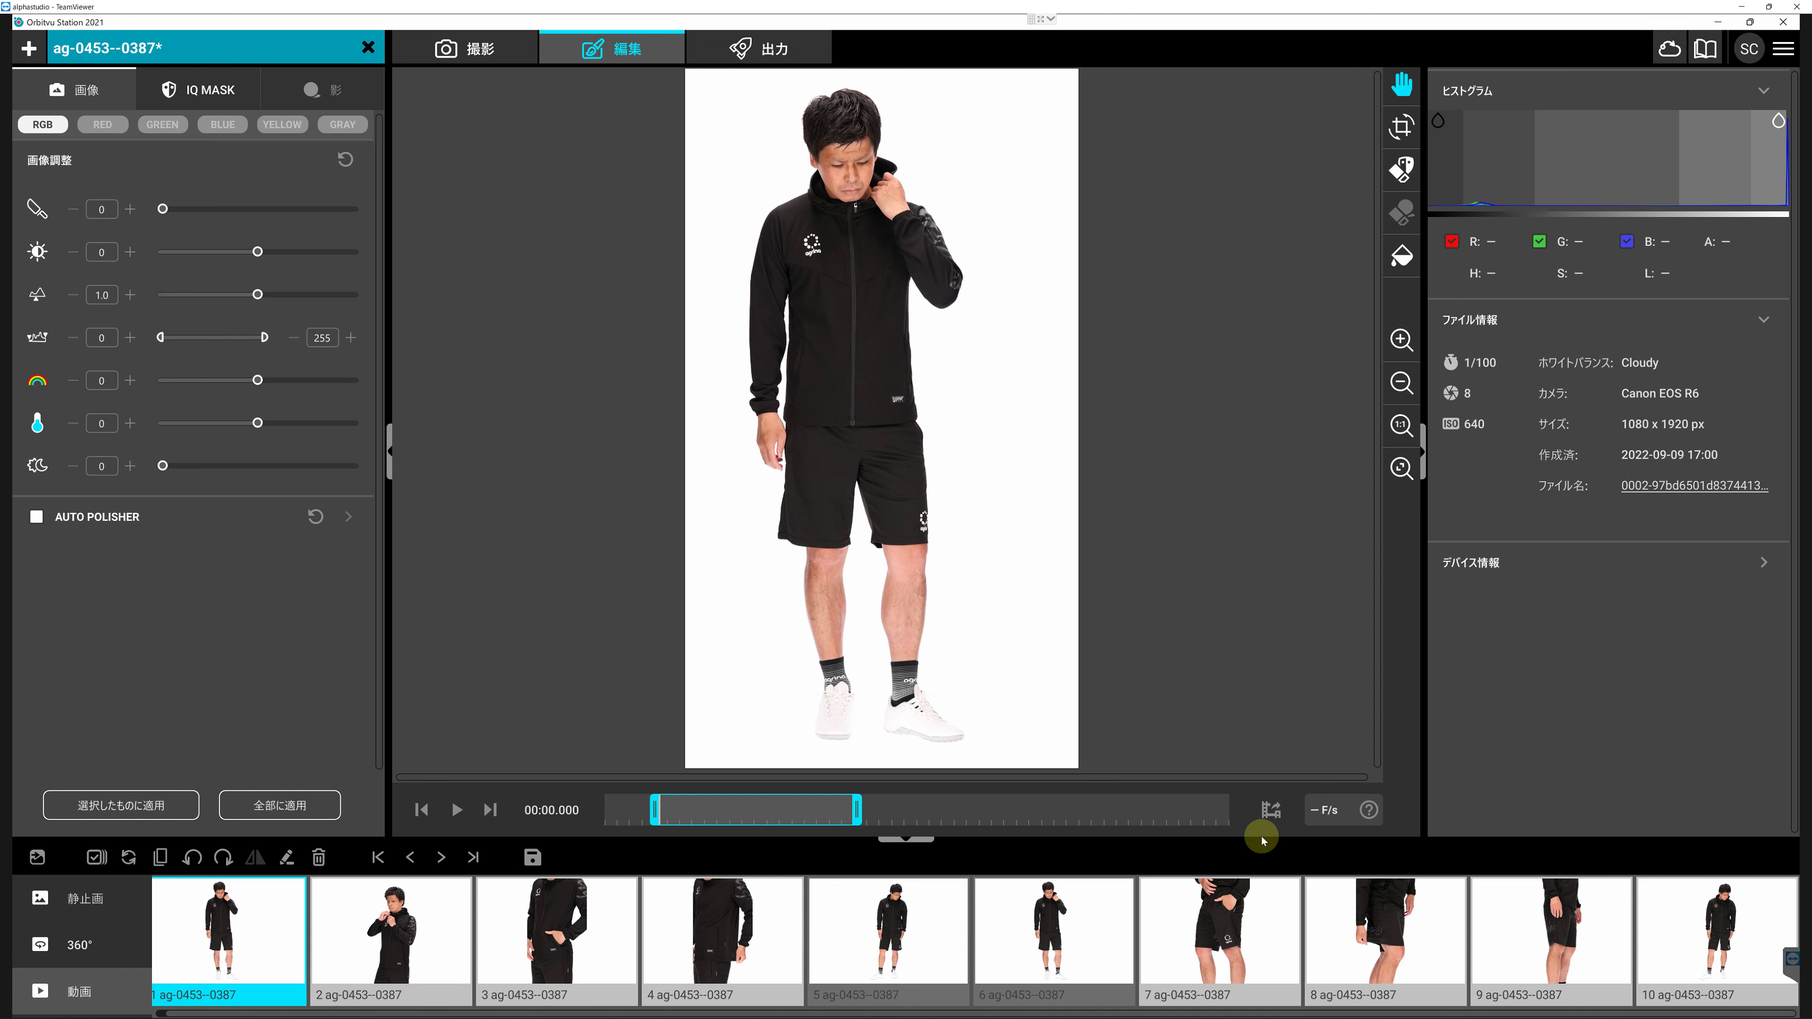
{"action": "left_click", "coordinate": [159, 857]}
{"action": "left_click", "coordinate": [473, 859]}
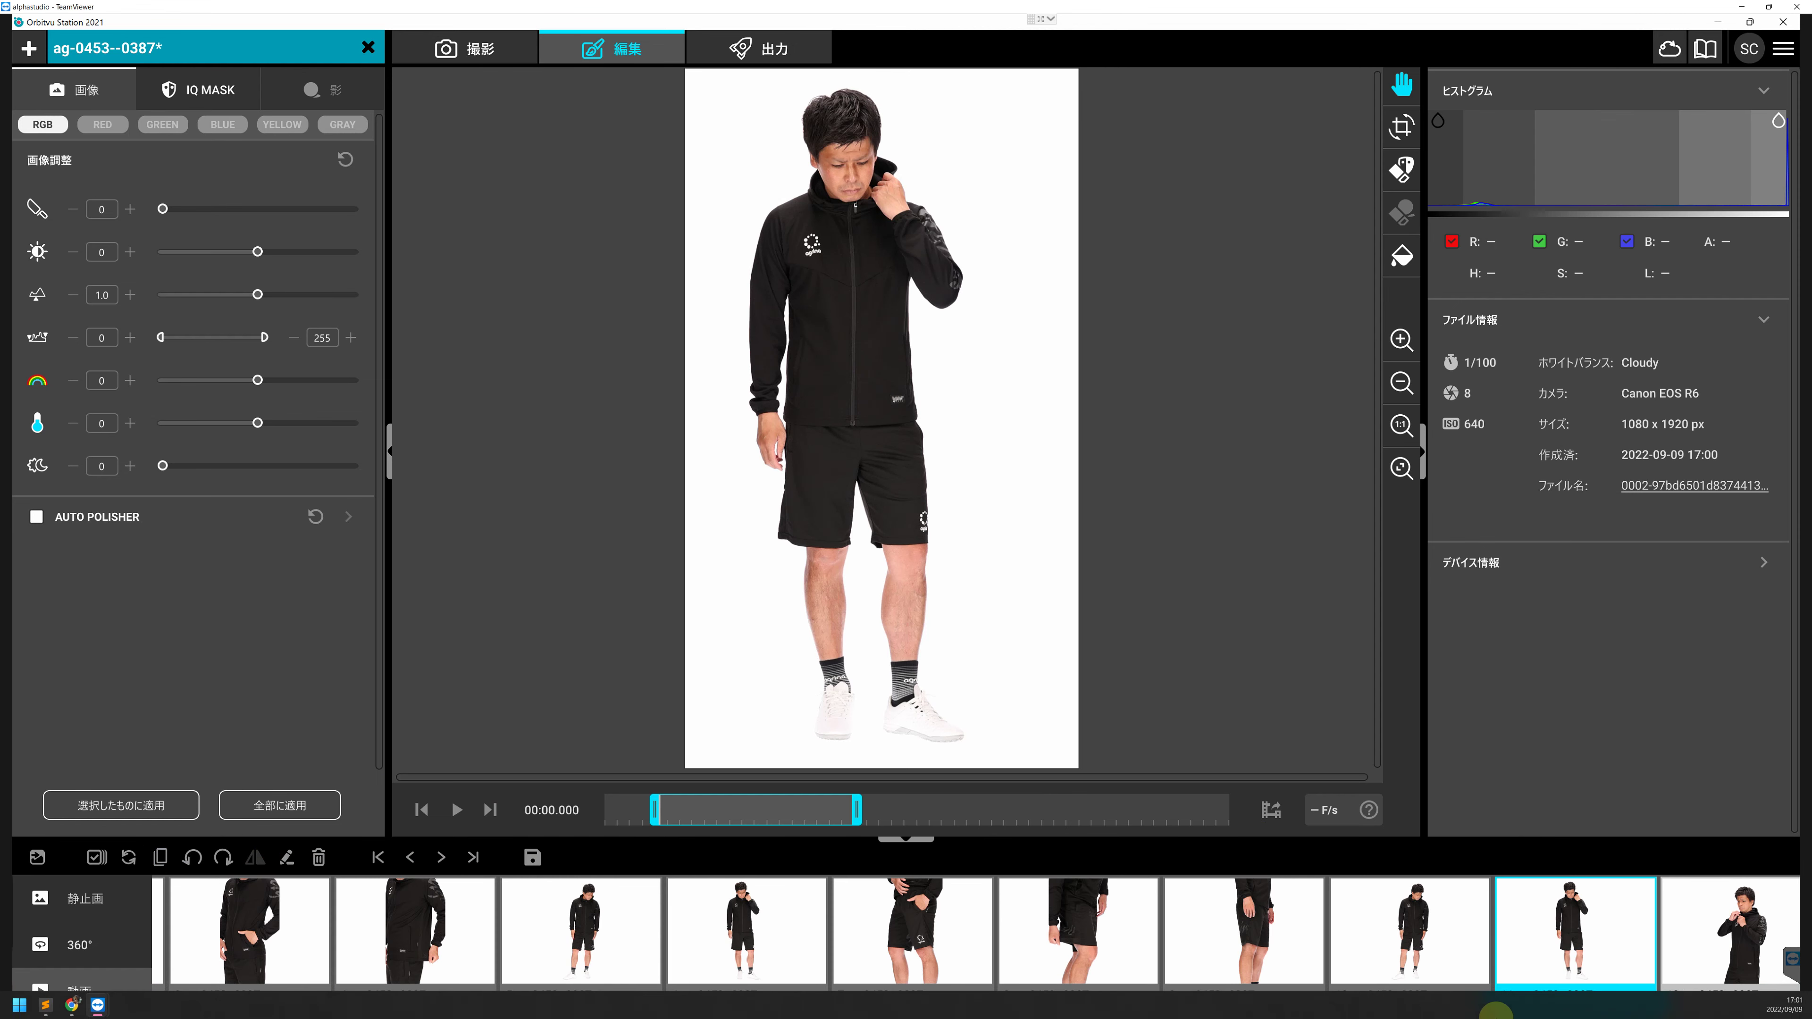
Save the session ag-0453--0387 and close it.
{"action": "scroll", "coordinate": [1709, 936], "scroll_direction": "down", "scroll_amount": 5}
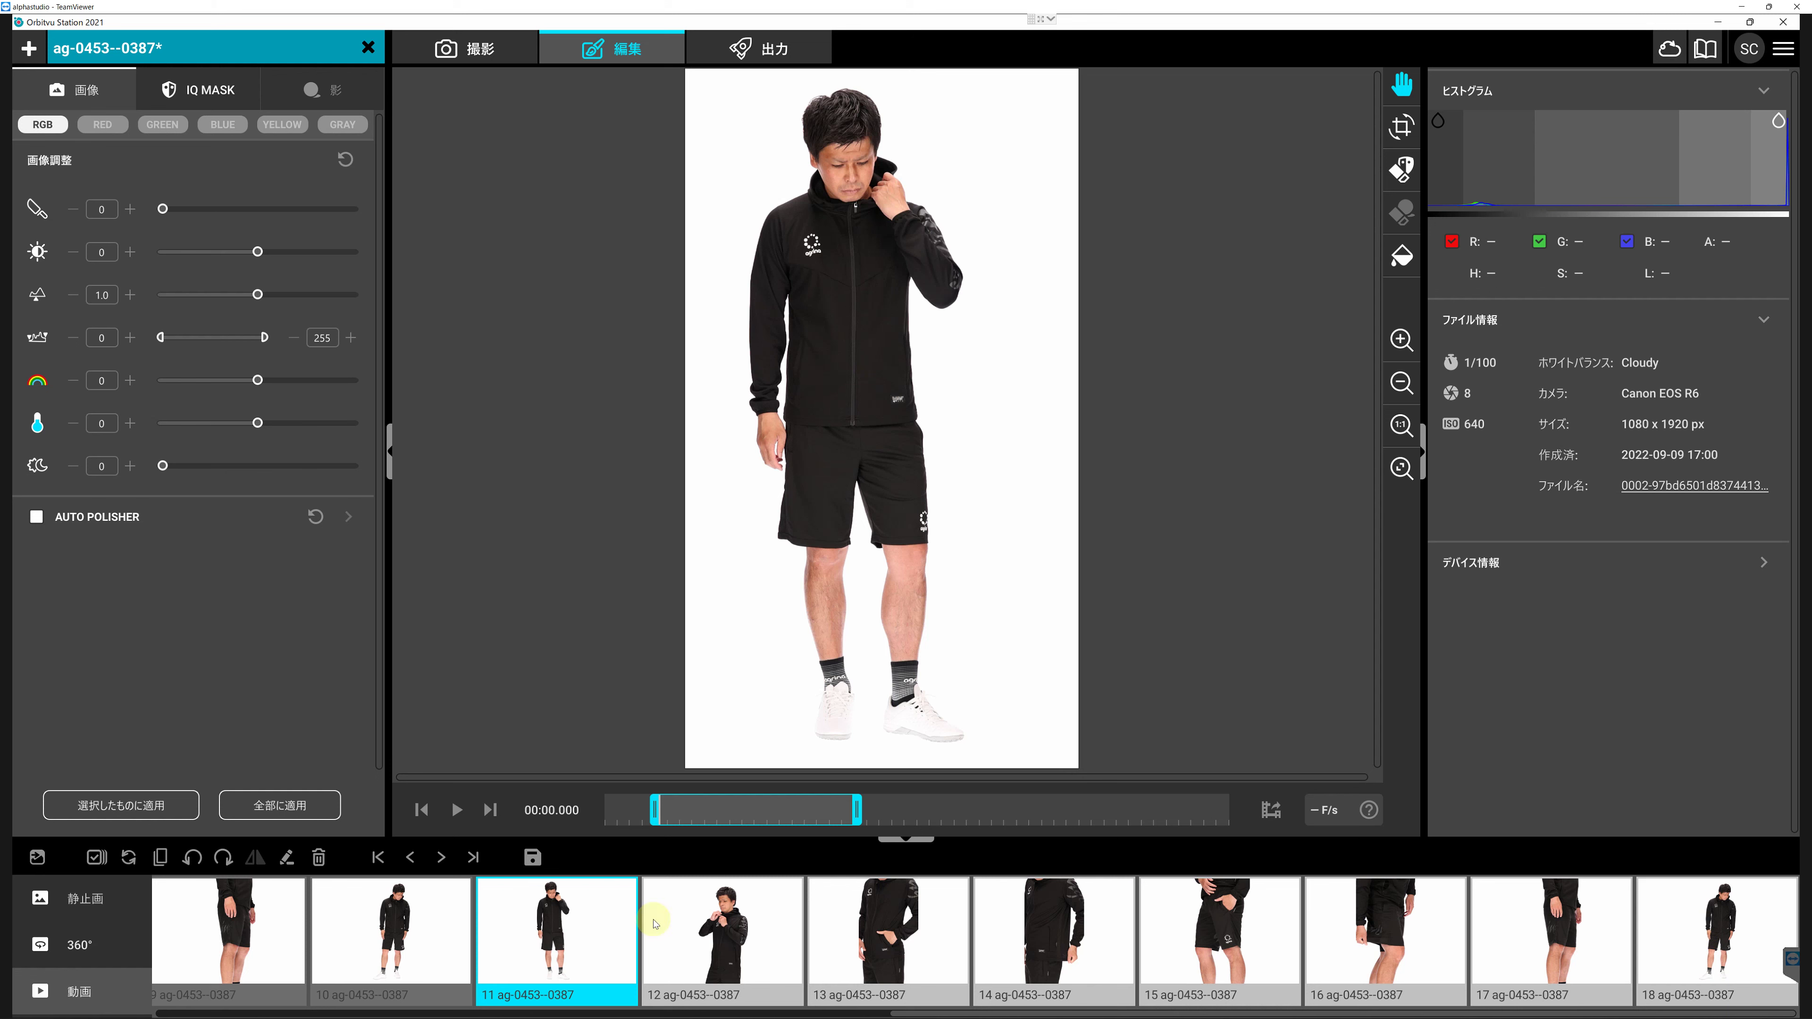
{"action": "key", "text": "ctrl+s"}
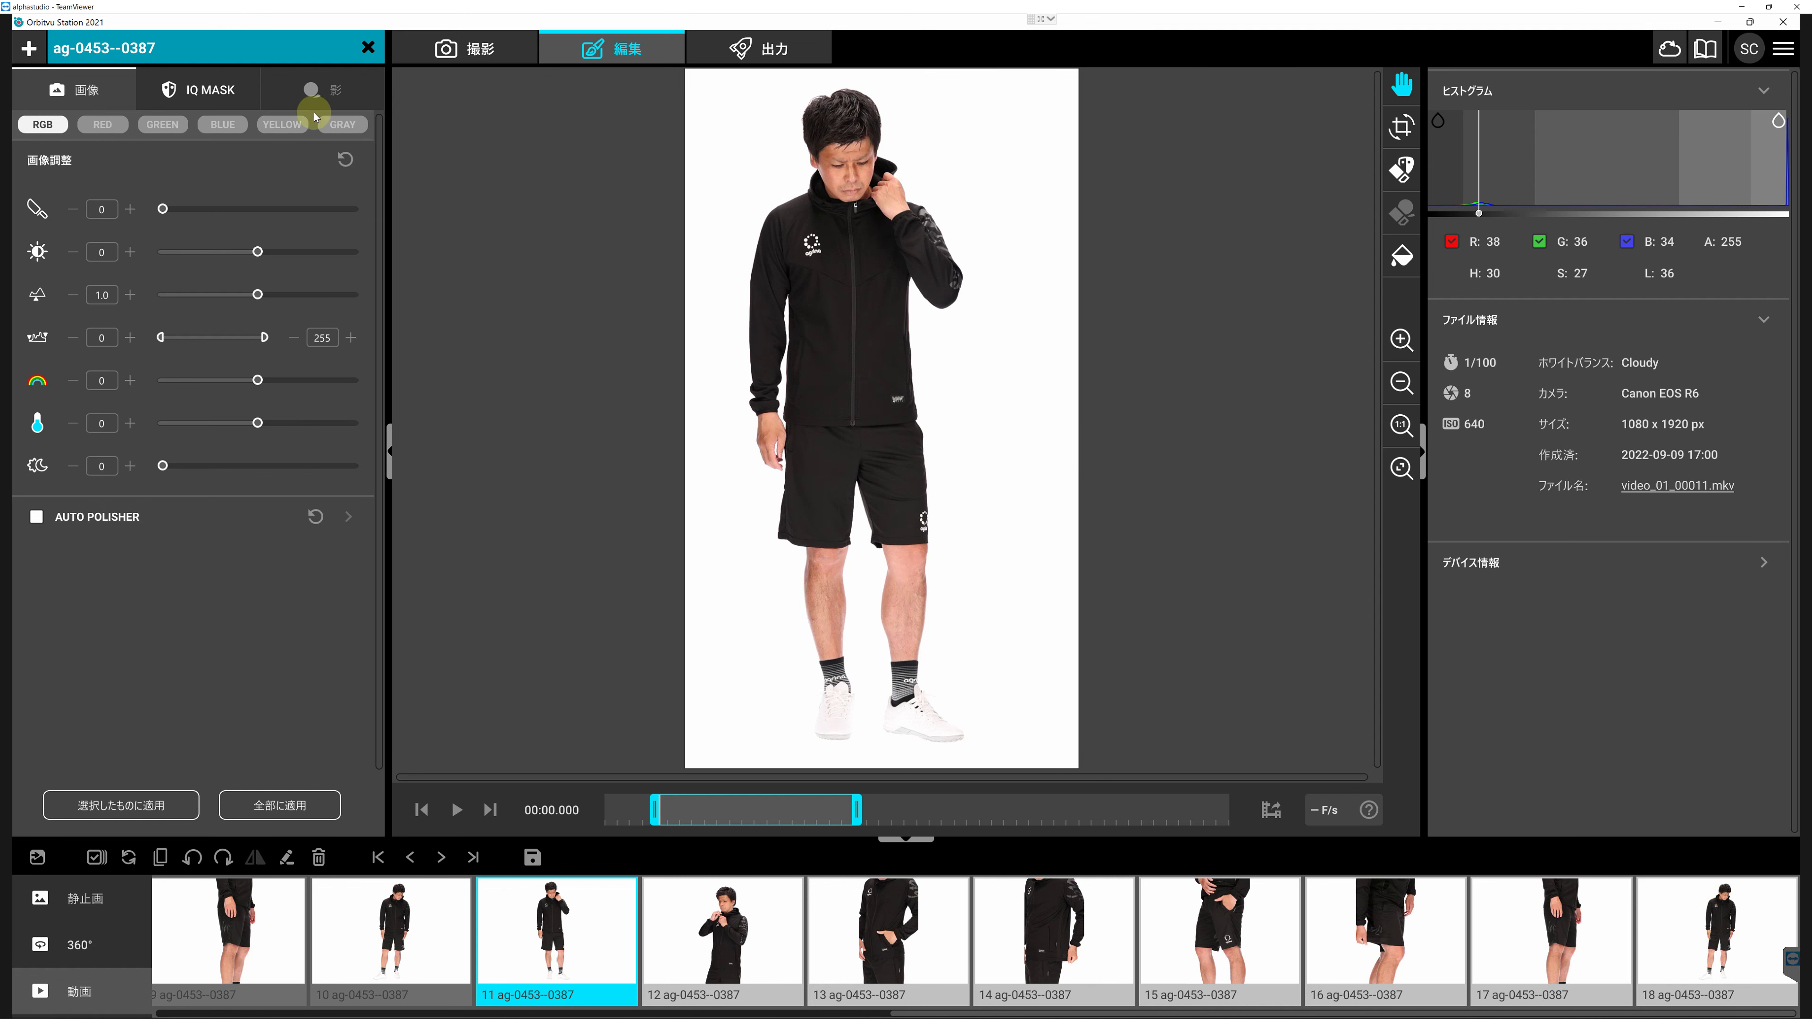
{"action": "left_click", "coordinate": [369, 47]}
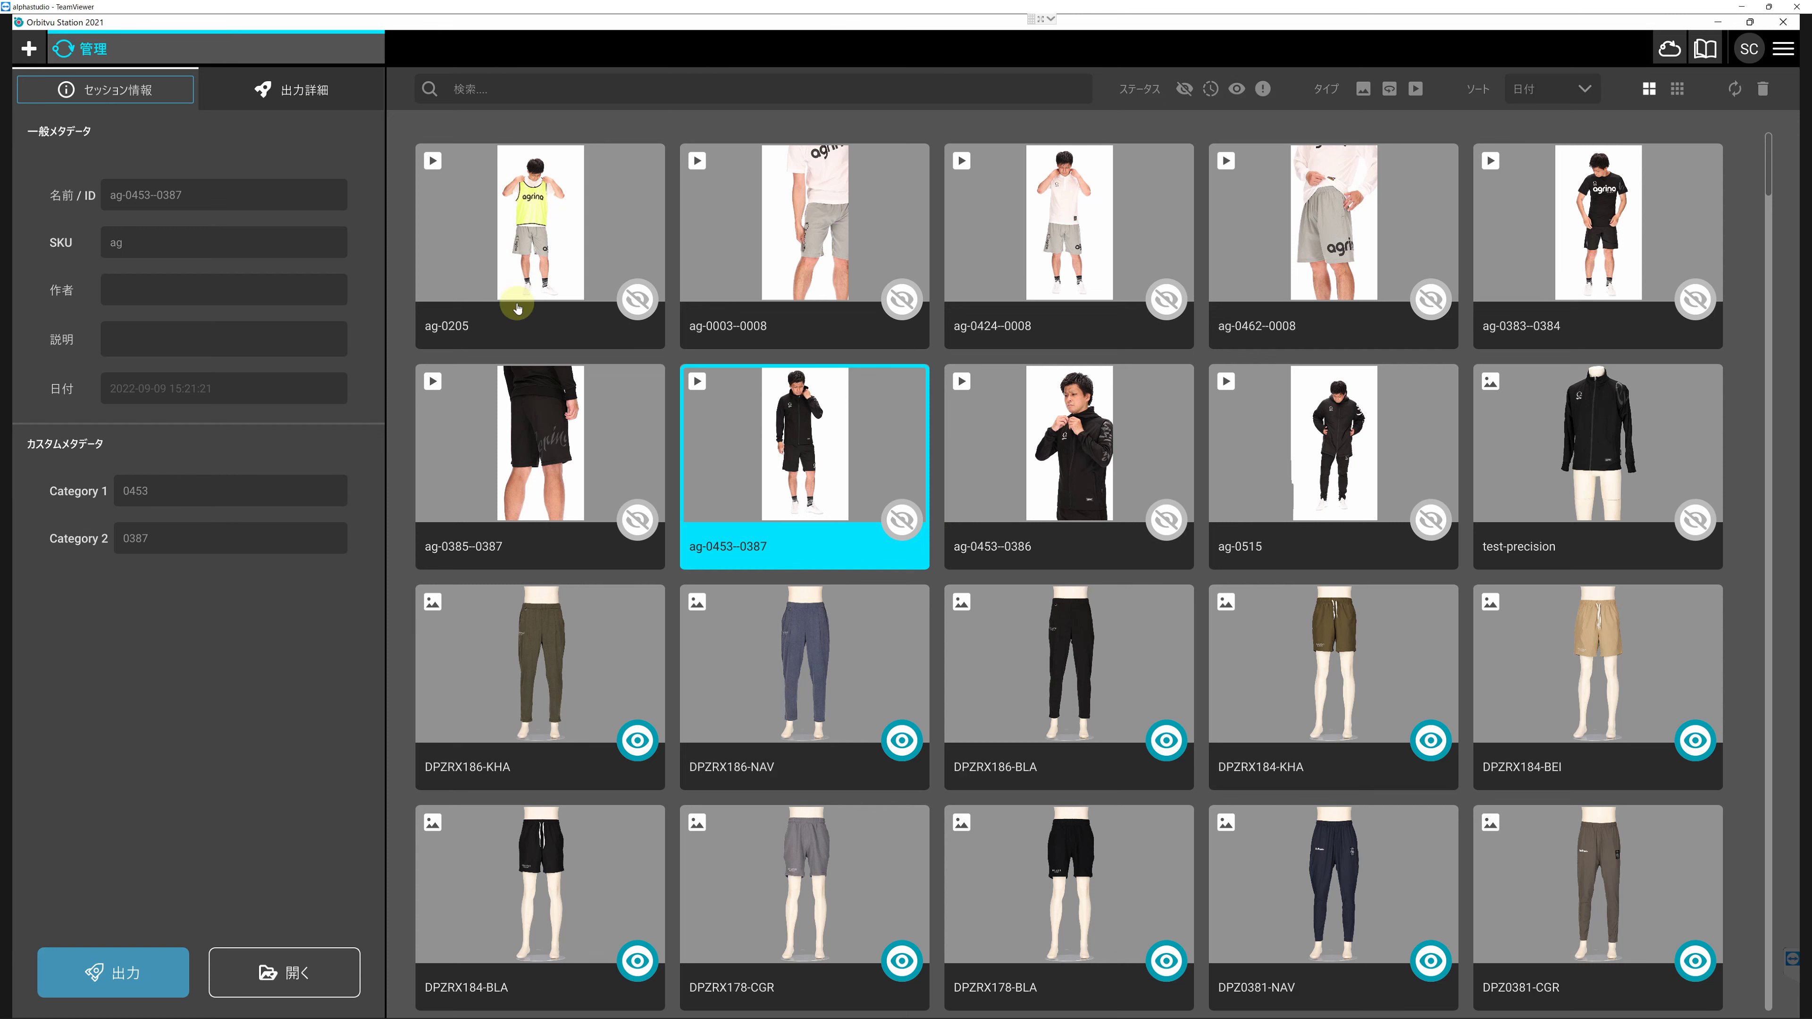
Find the earlier video session aj-0130 in the session list and open it for editing.
{"action": "left_click", "coordinate": [1313, 469]}
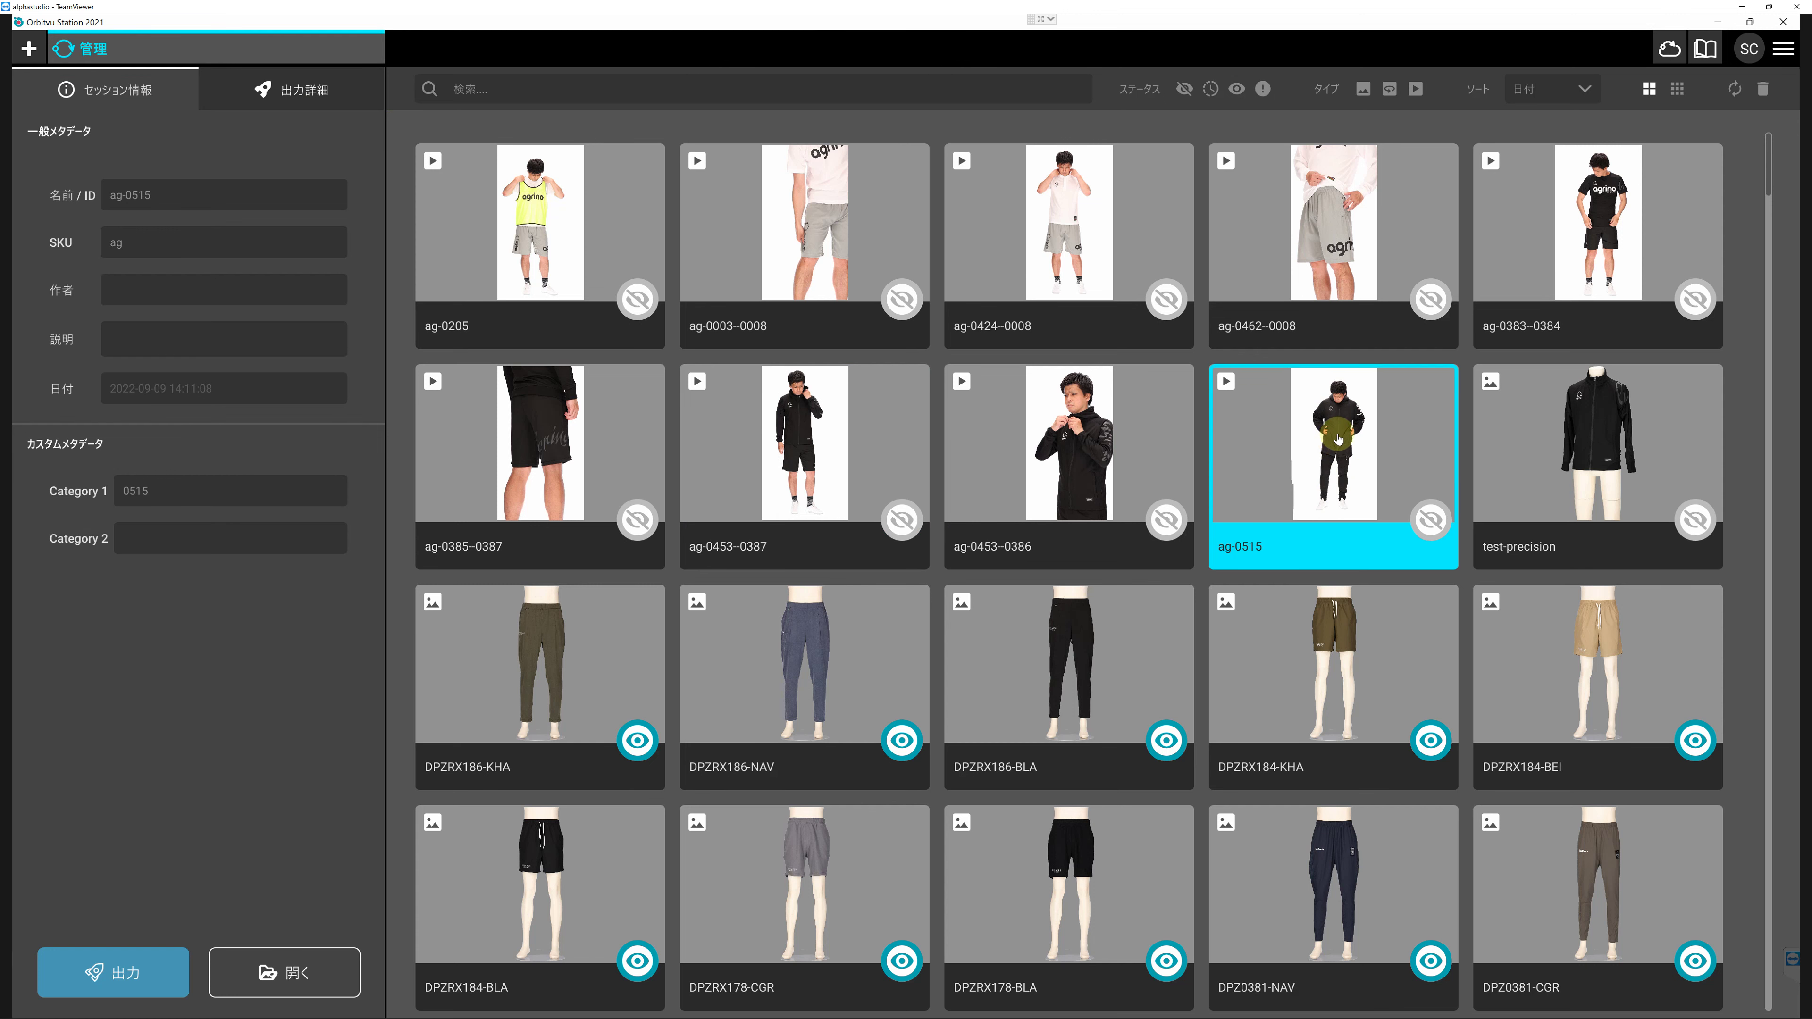
{"action": "scroll", "coordinate": [1320, 442], "scroll_direction": "down", "scroll_amount": 5}
{"action": "double_click", "coordinate": [1270, 606]}
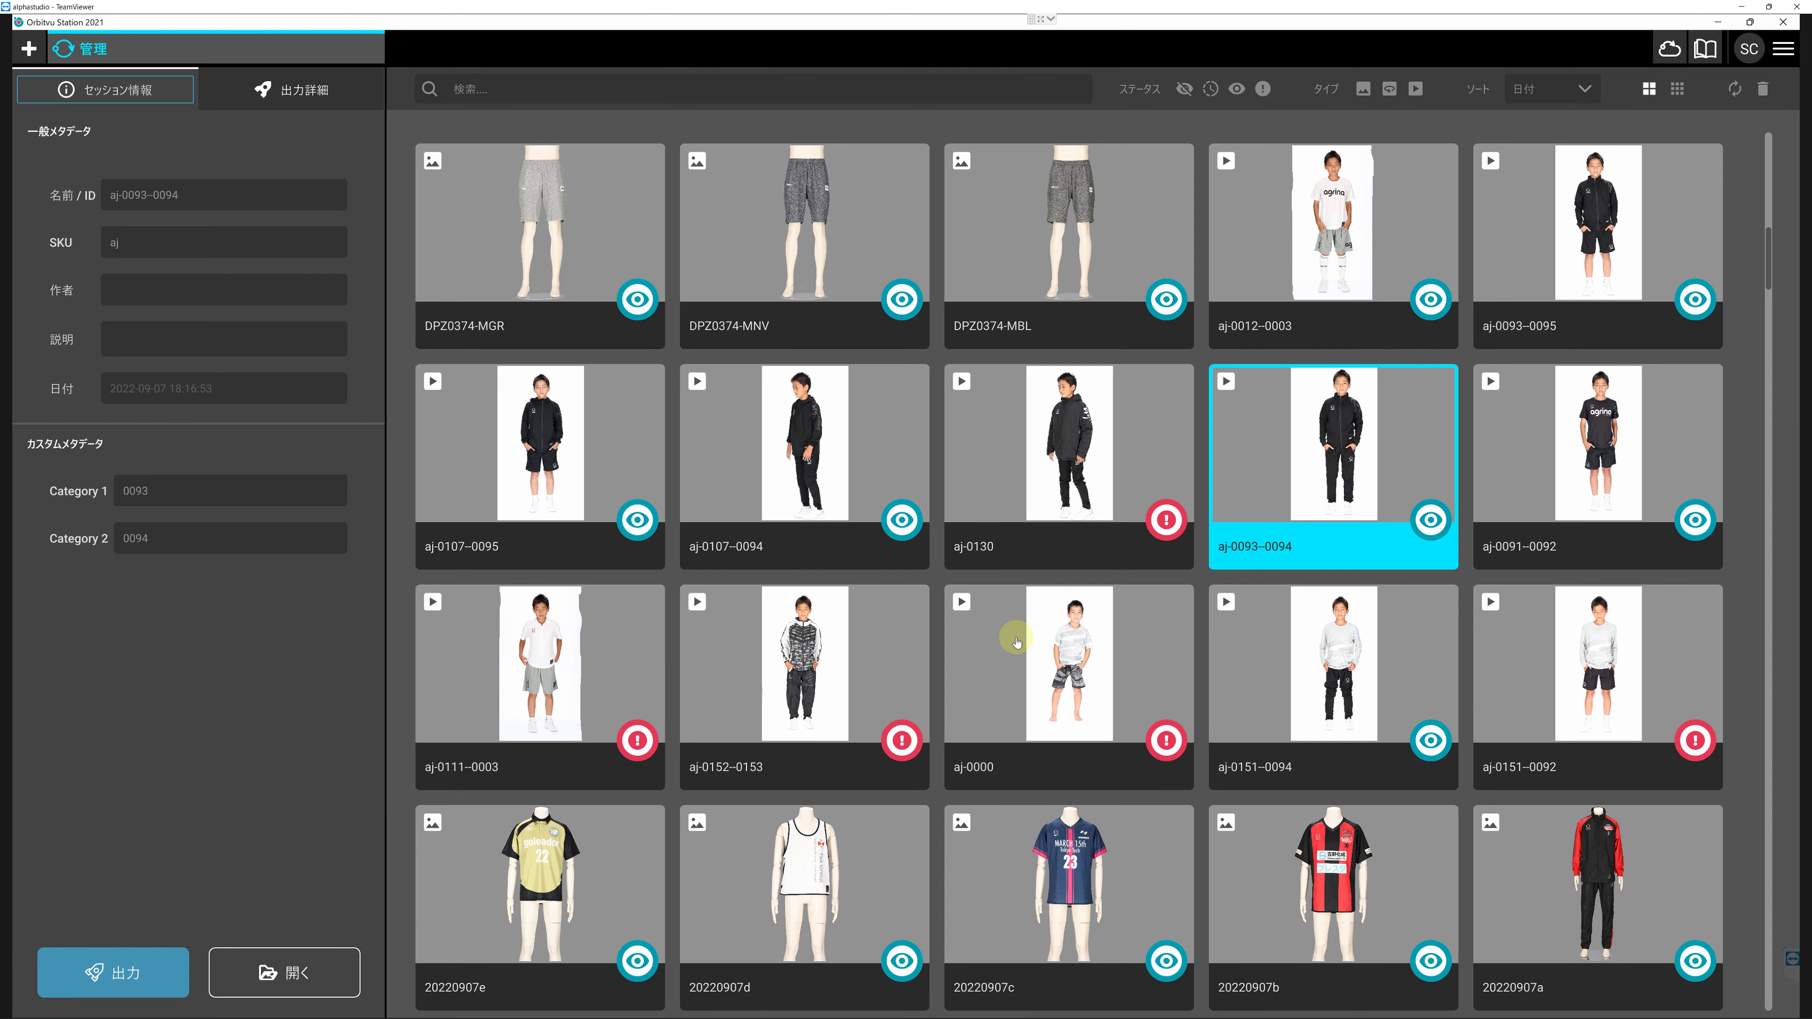
{"action": "scroll", "coordinate": [1017, 642], "scroll_direction": "down", "scroll_amount": 5}
{"action": "mouse_move", "coordinate": [1774, 289]}
{"action": "left_mouse_down"}
{"action": "mouse_move", "coordinate": [1768, 344]}
{"action": "mouse_move", "coordinate": [1768, 265]}
{"action": "left_mouse_up"}
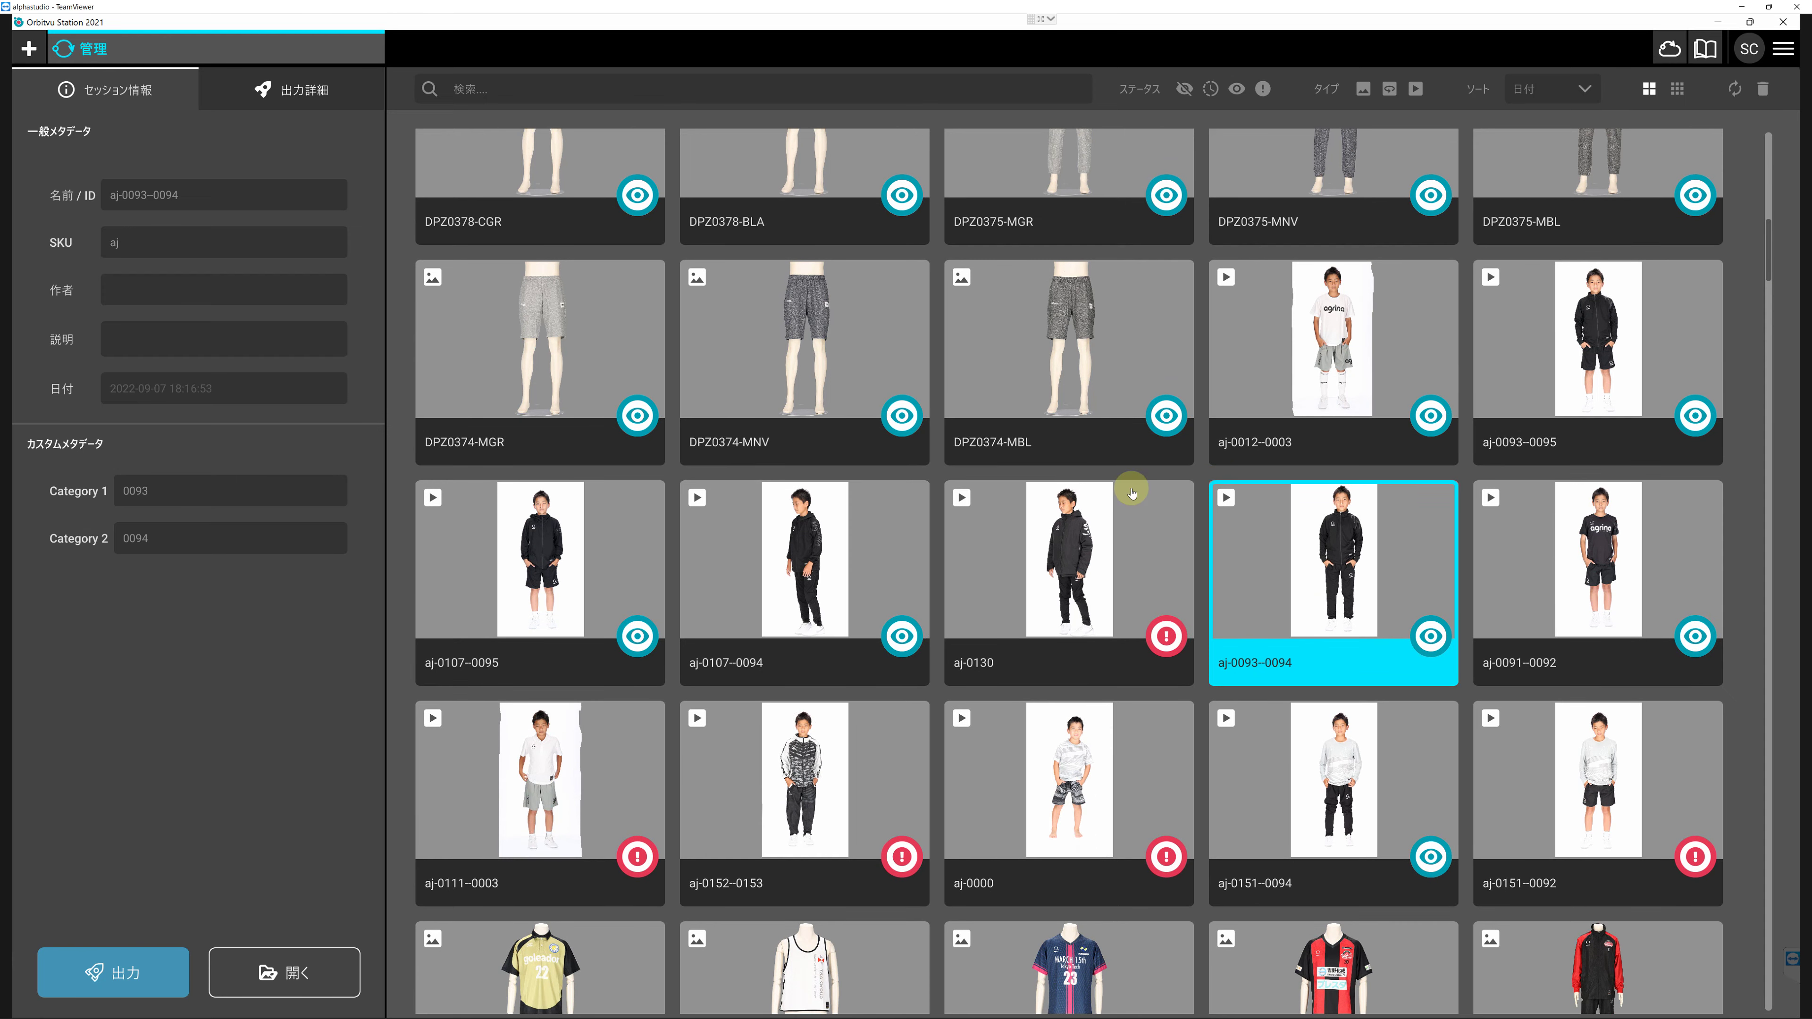
{"action": "double_click", "coordinate": [1079, 572]}
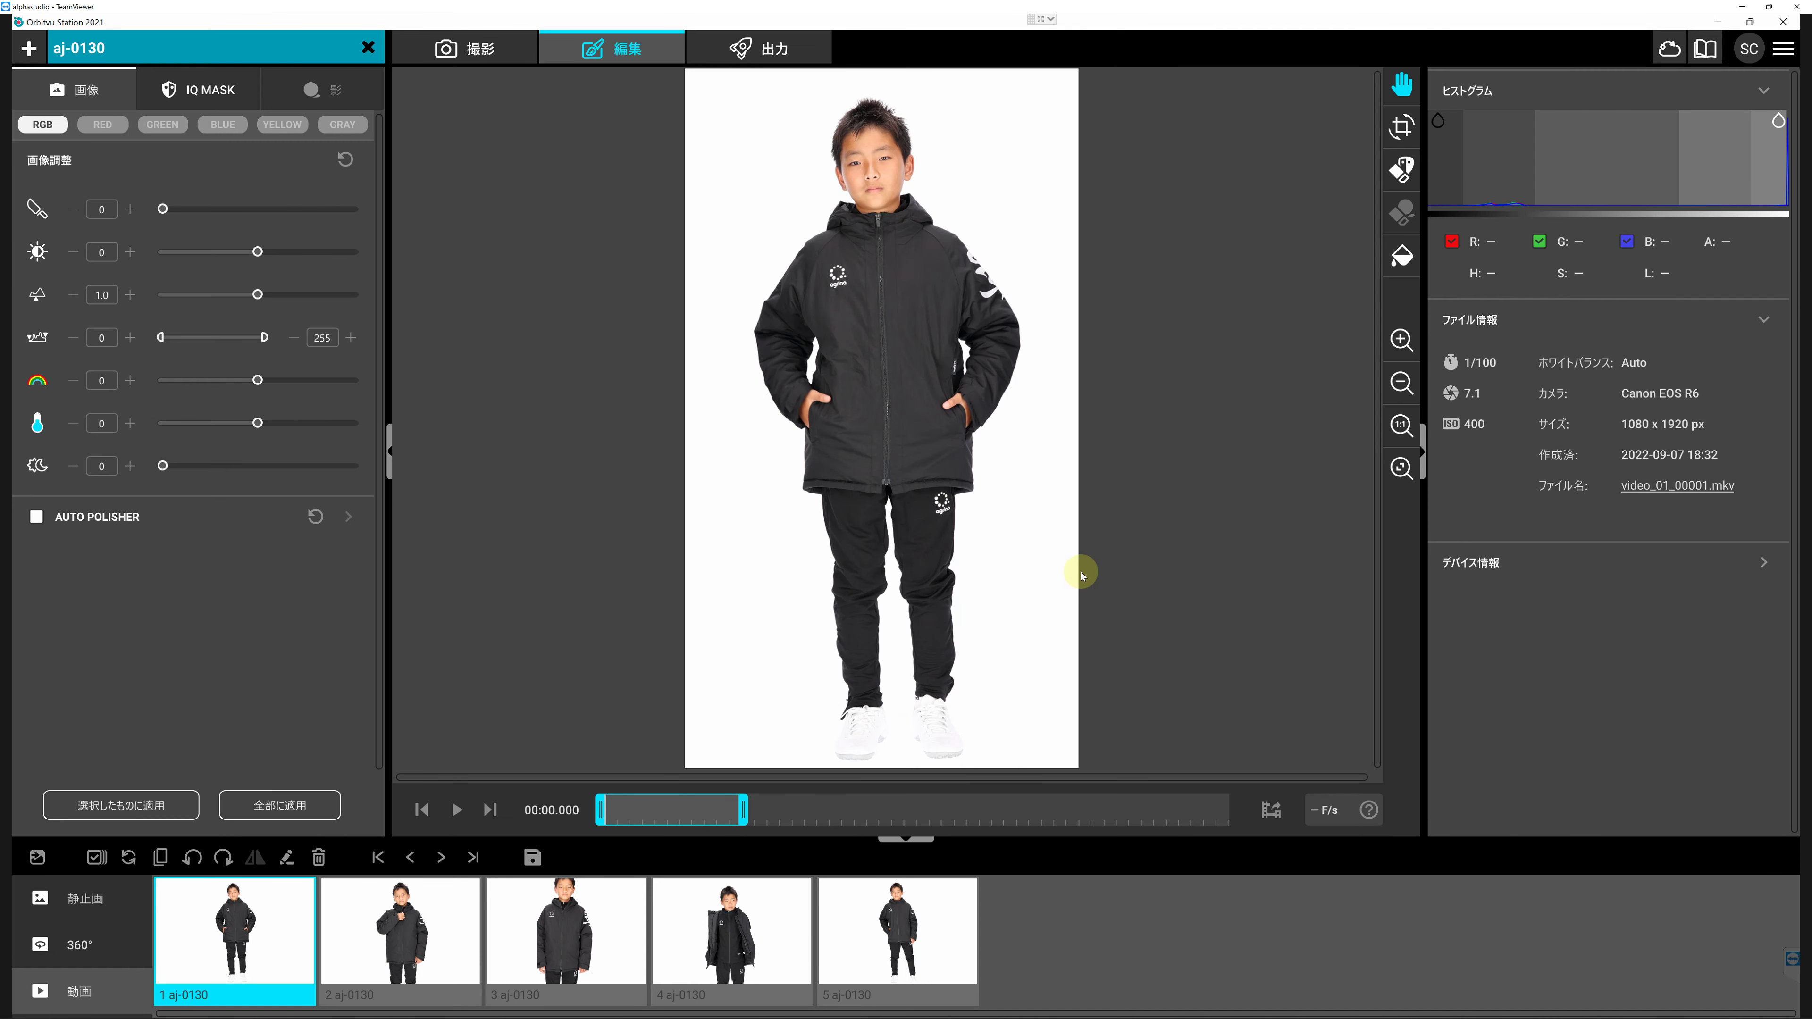
Review clips 1 to 5 of session aj-0130 one by one, including the rear view in clip 5, and close the session.
{"action": "left_click", "coordinate": [168, 943]}
{"action": "left_click", "coordinate": [410, 920]}
{"action": "left_click", "coordinate": [568, 915]}
{"action": "left_click", "coordinate": [805, 916]}
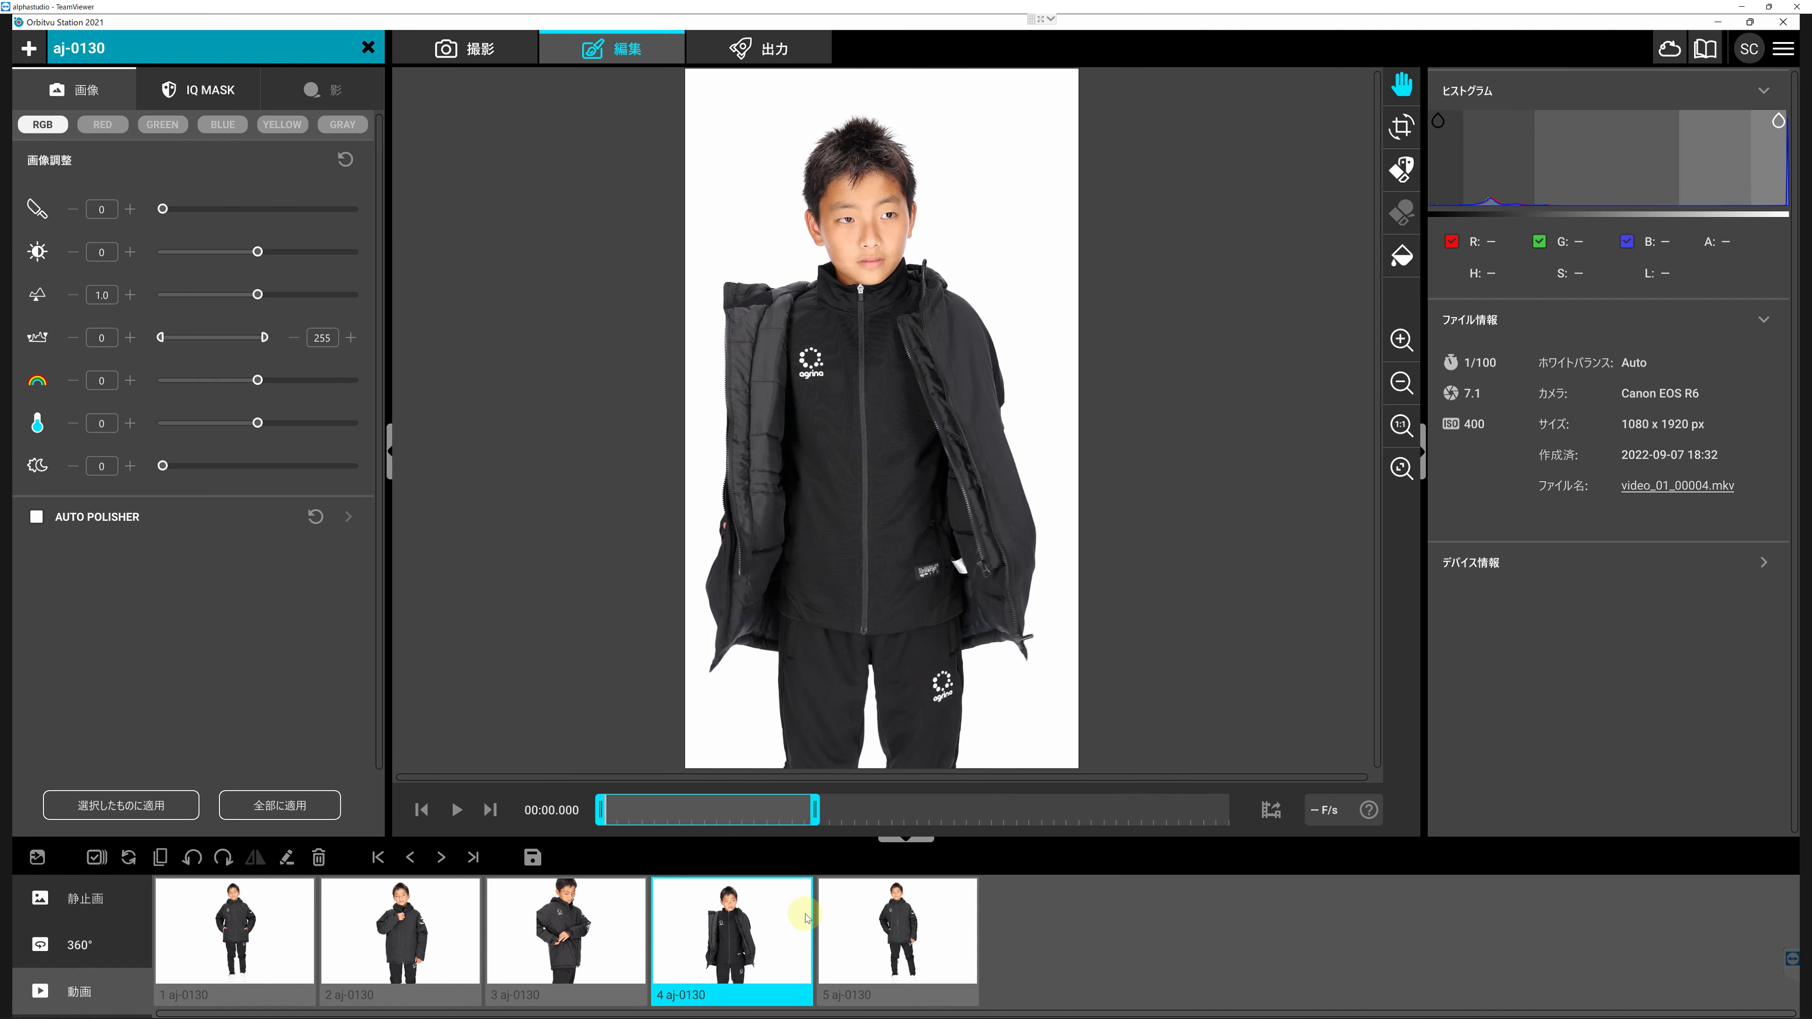
{"action": "left_click", "coordinate": [849, 929]}
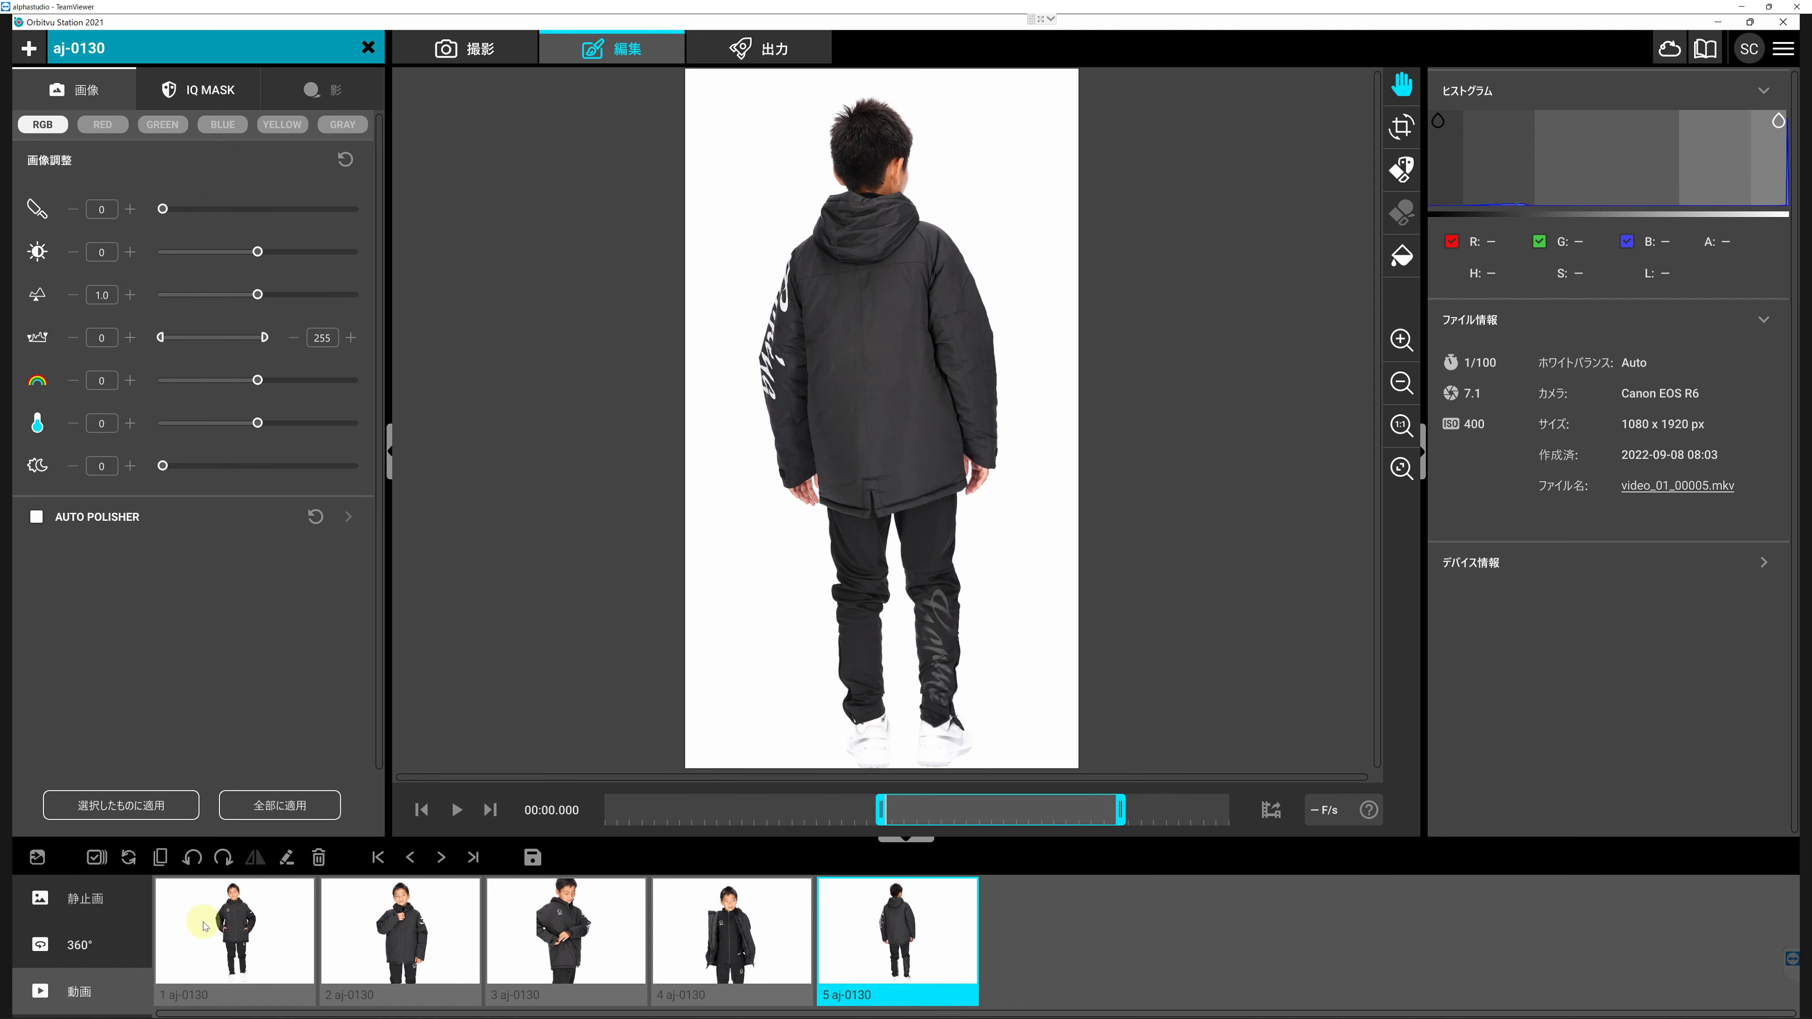
{"action": "left_click", "coordinate": [237, 929]}
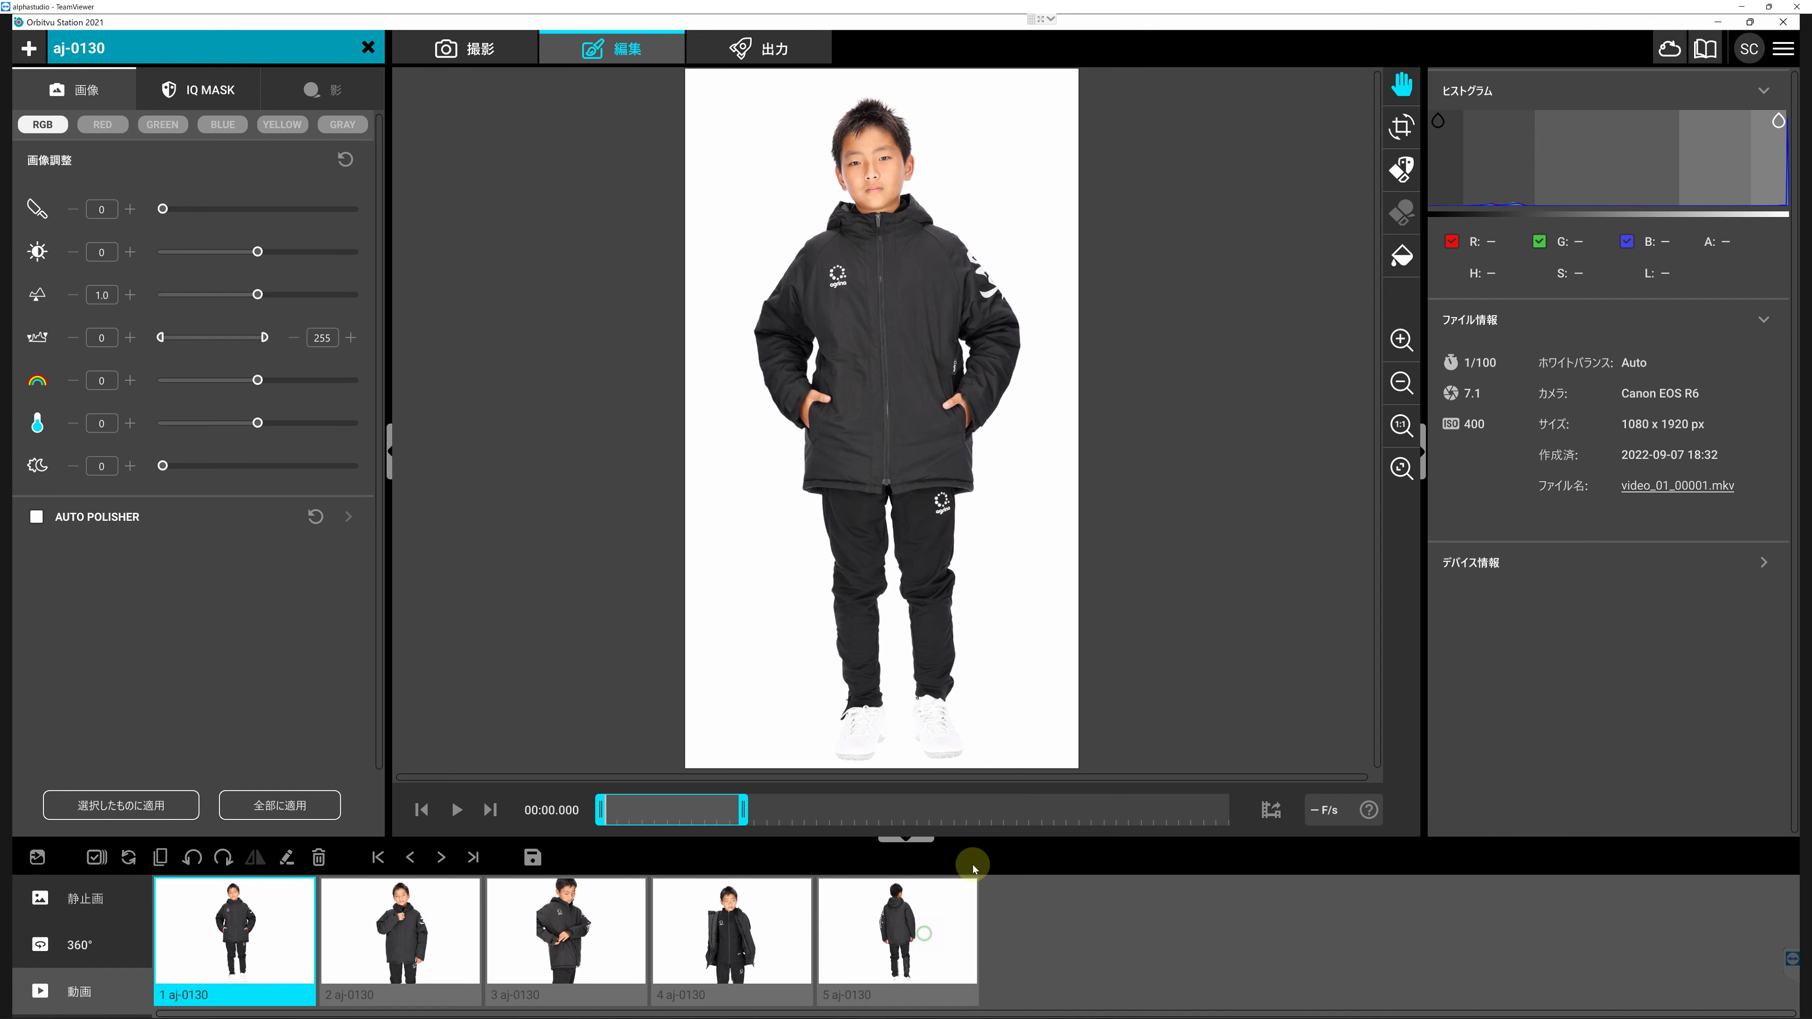
{"action": "left_click", "coordinate": [971, 883]}
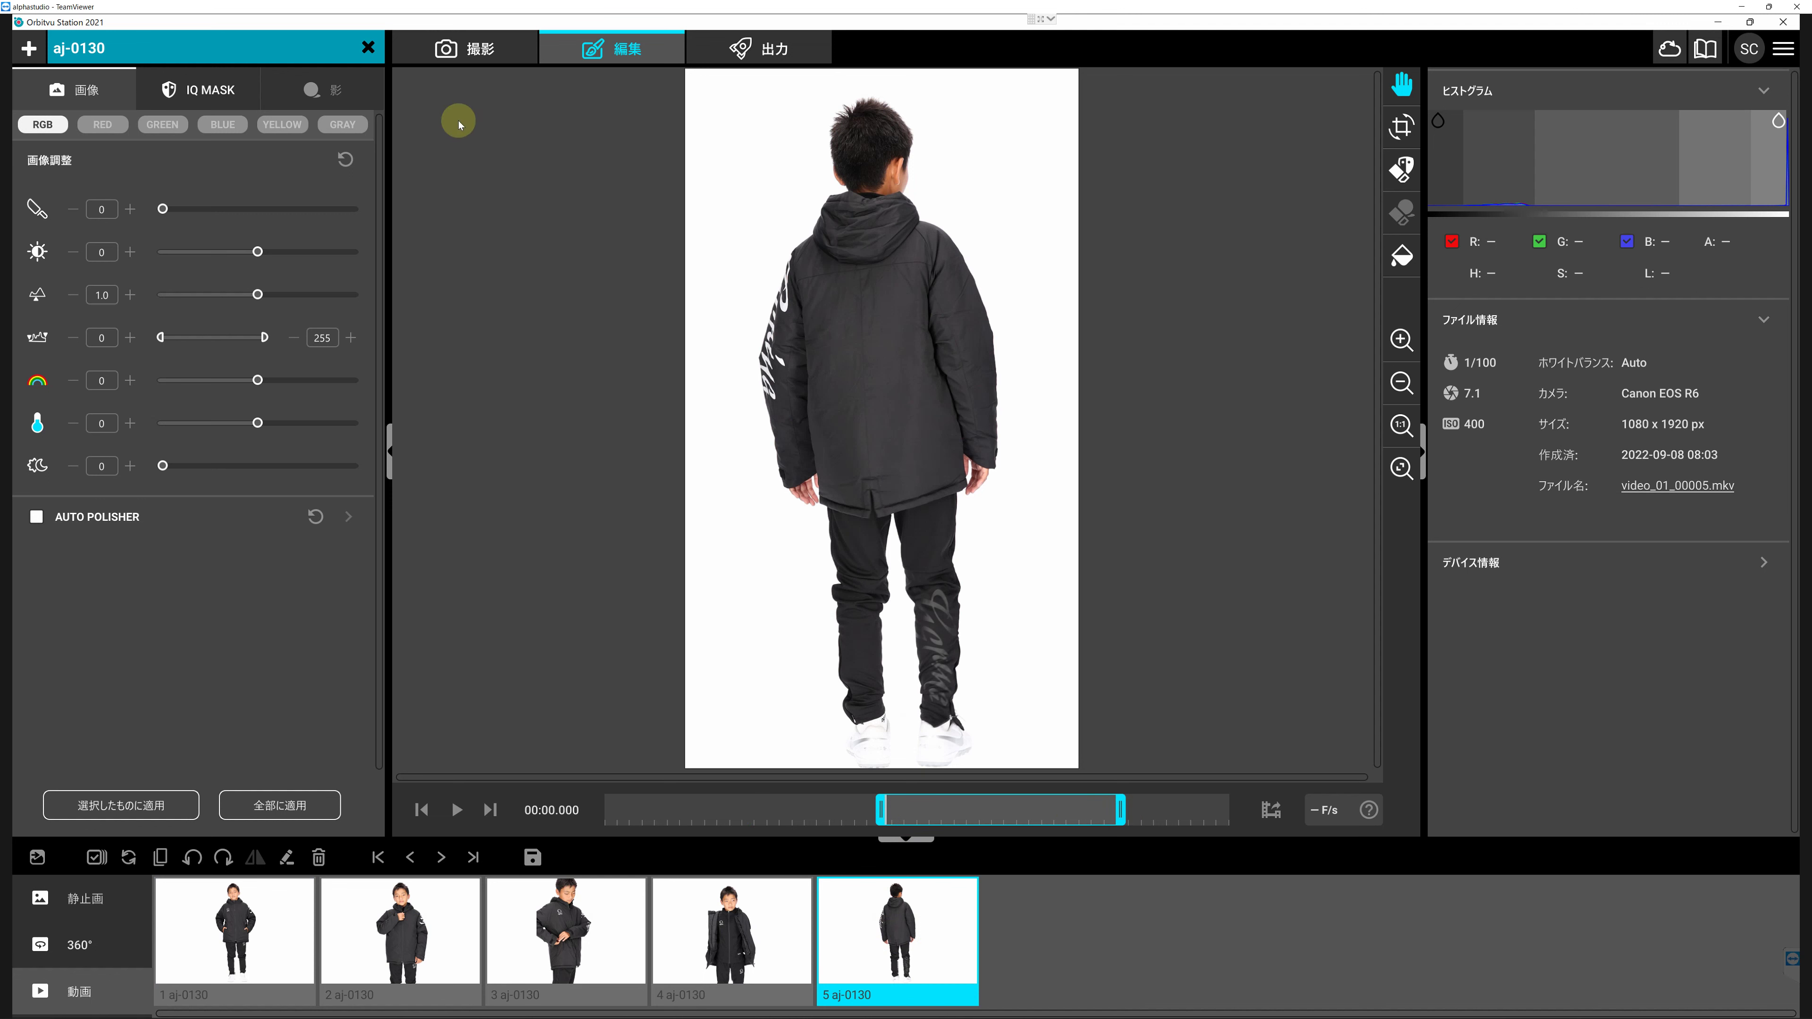
{"action": "left_click", "coordinate": [368, 46]}
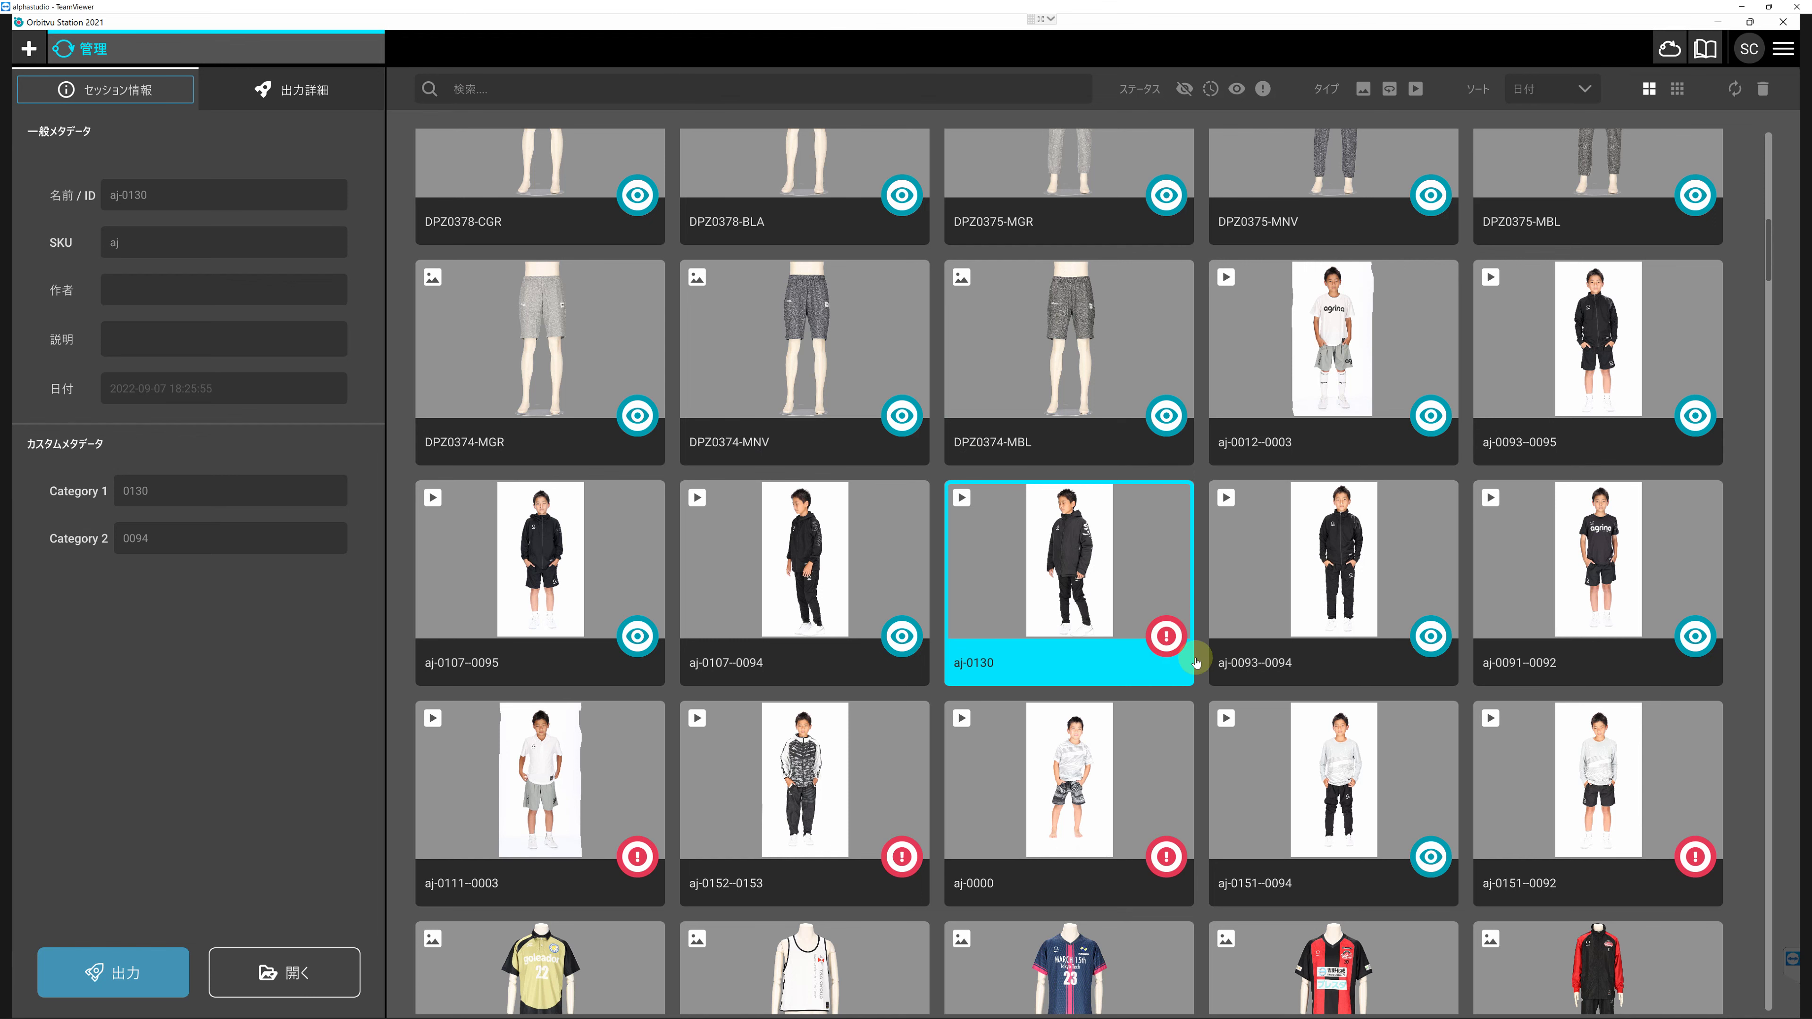
Select all video sessions from ag-0205 through ag-0515 at the start of the session list.
{"action": "scroll", "coordinate": [1142, 660], "scroll_direction": "up", "scroll_amount": 10}
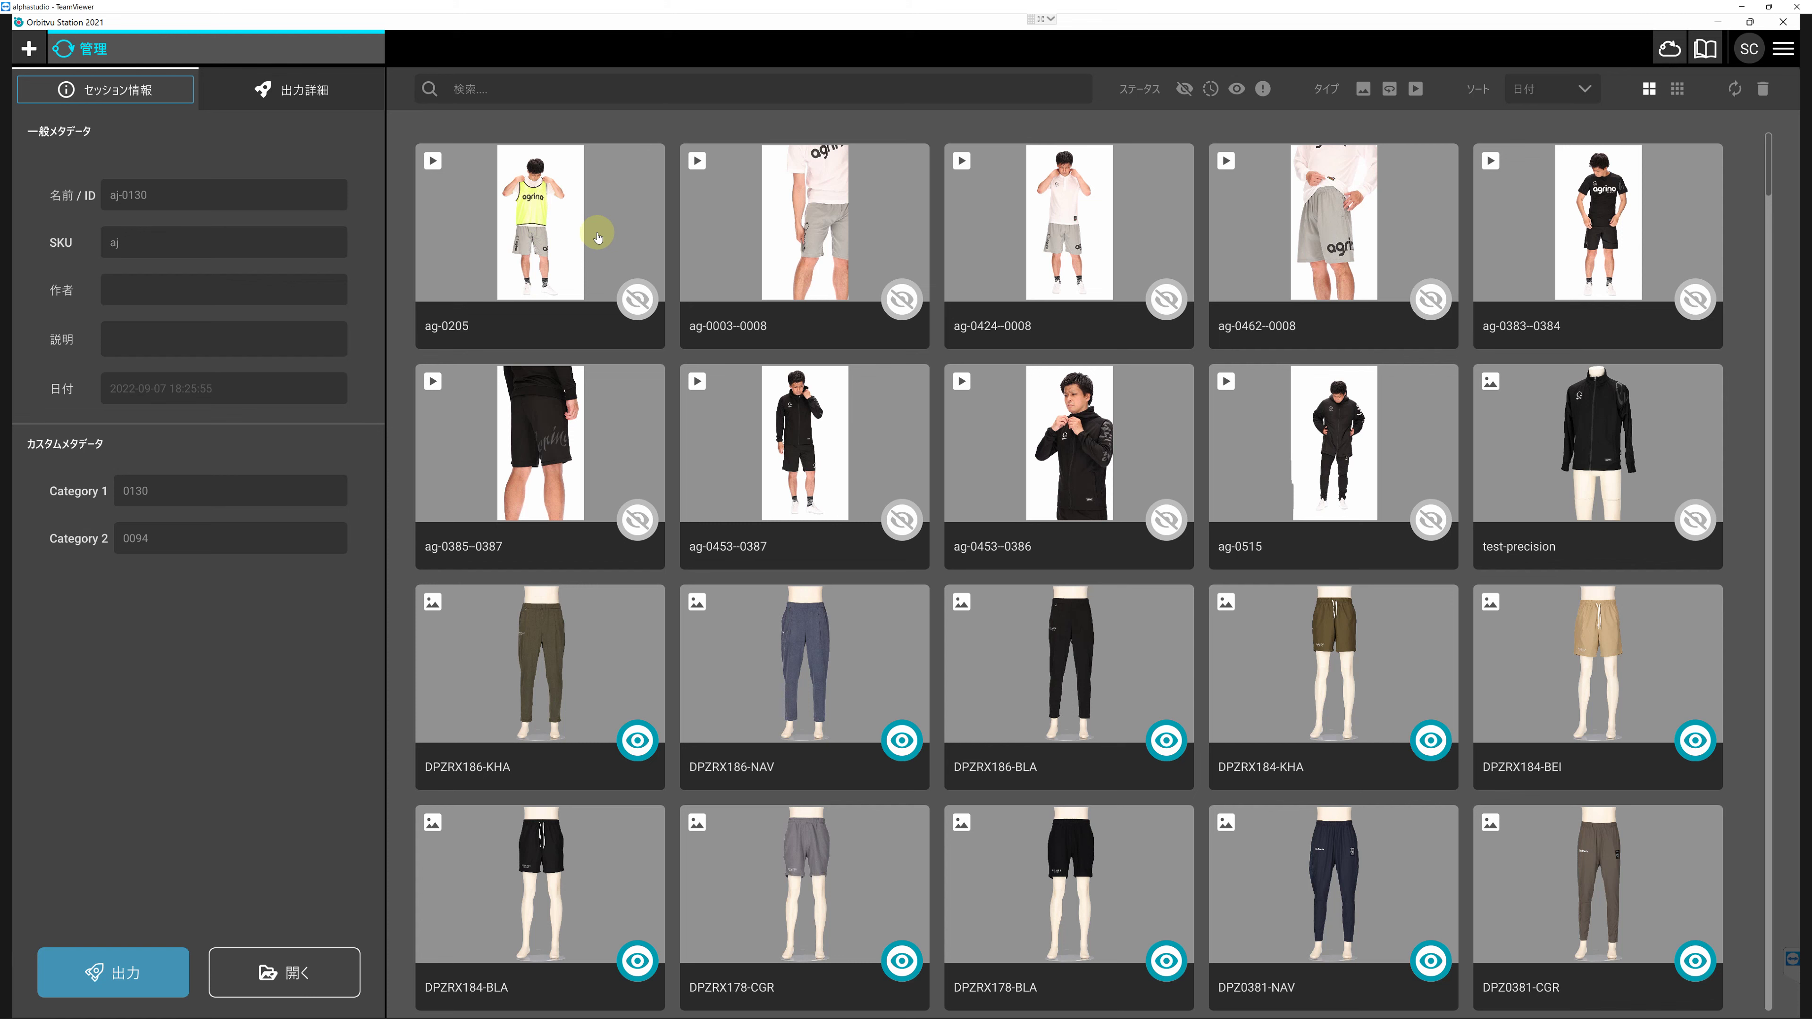
{"action": "left_click", "coordinate": [571, 228]}
{"action": "left_click", "coordinate": [1377, 461], "text": "shift"}
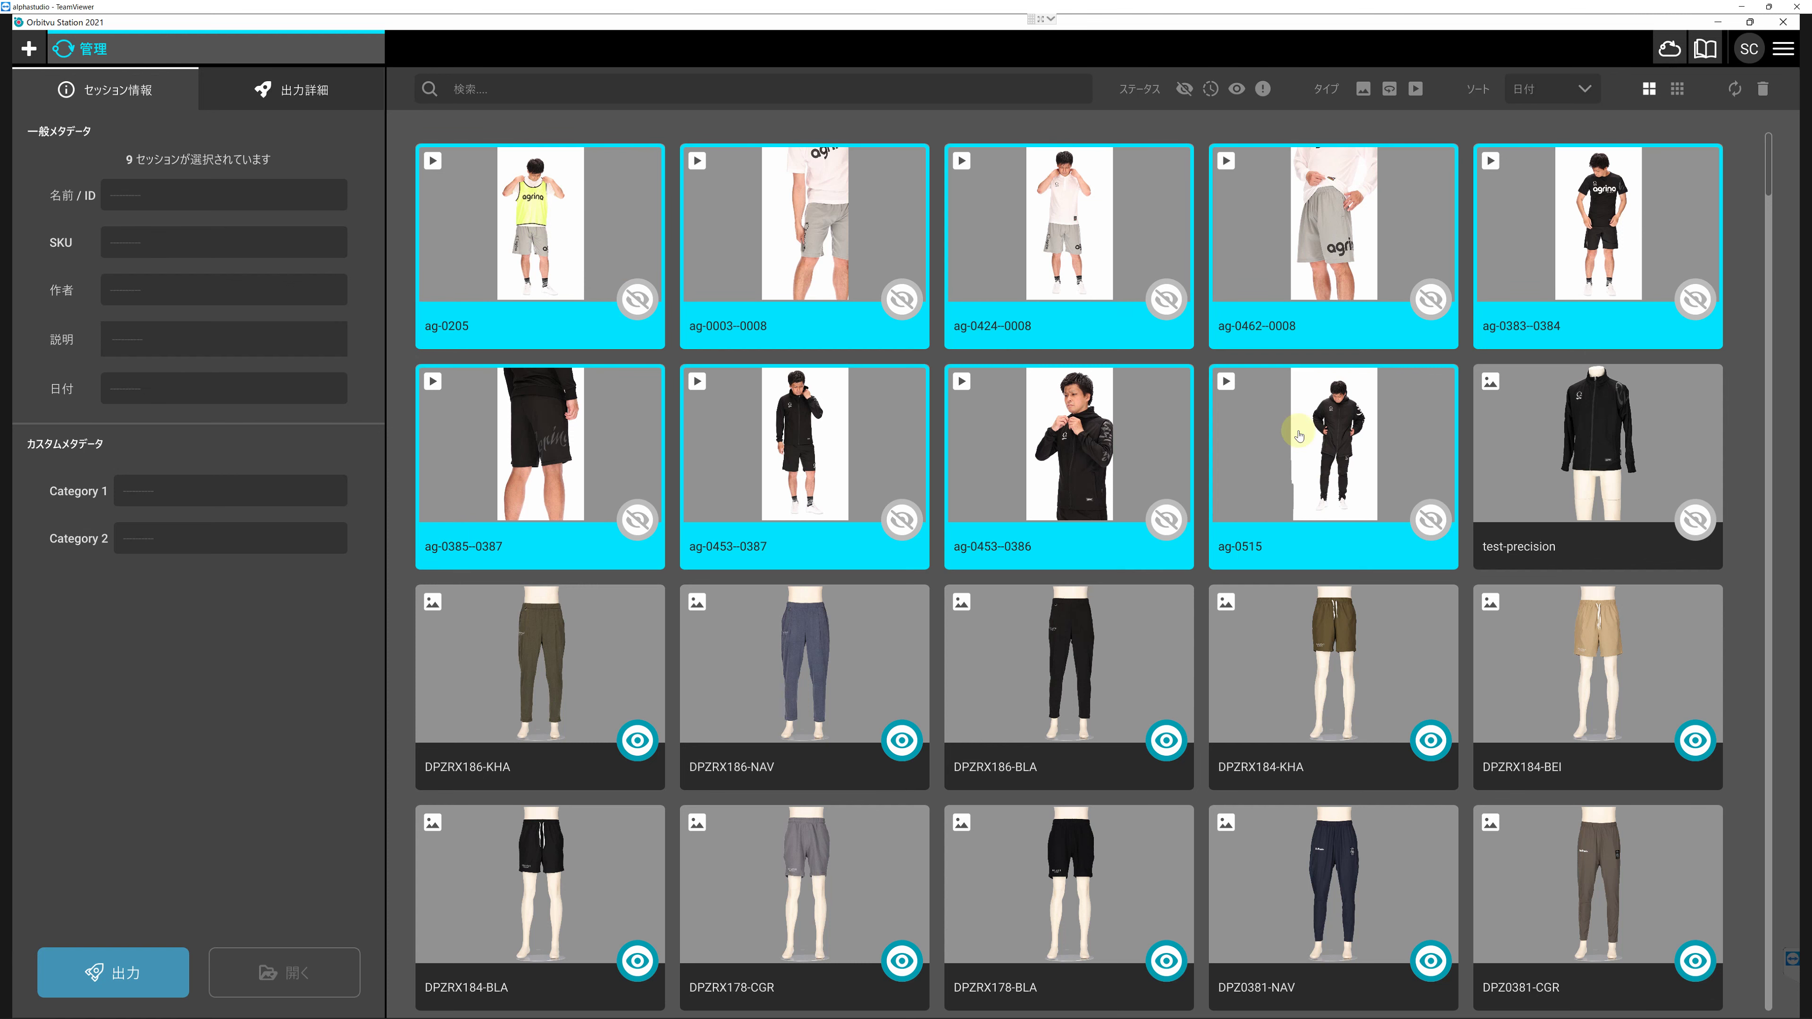
{"action": "left_click", "coordinate": [505, 254]}
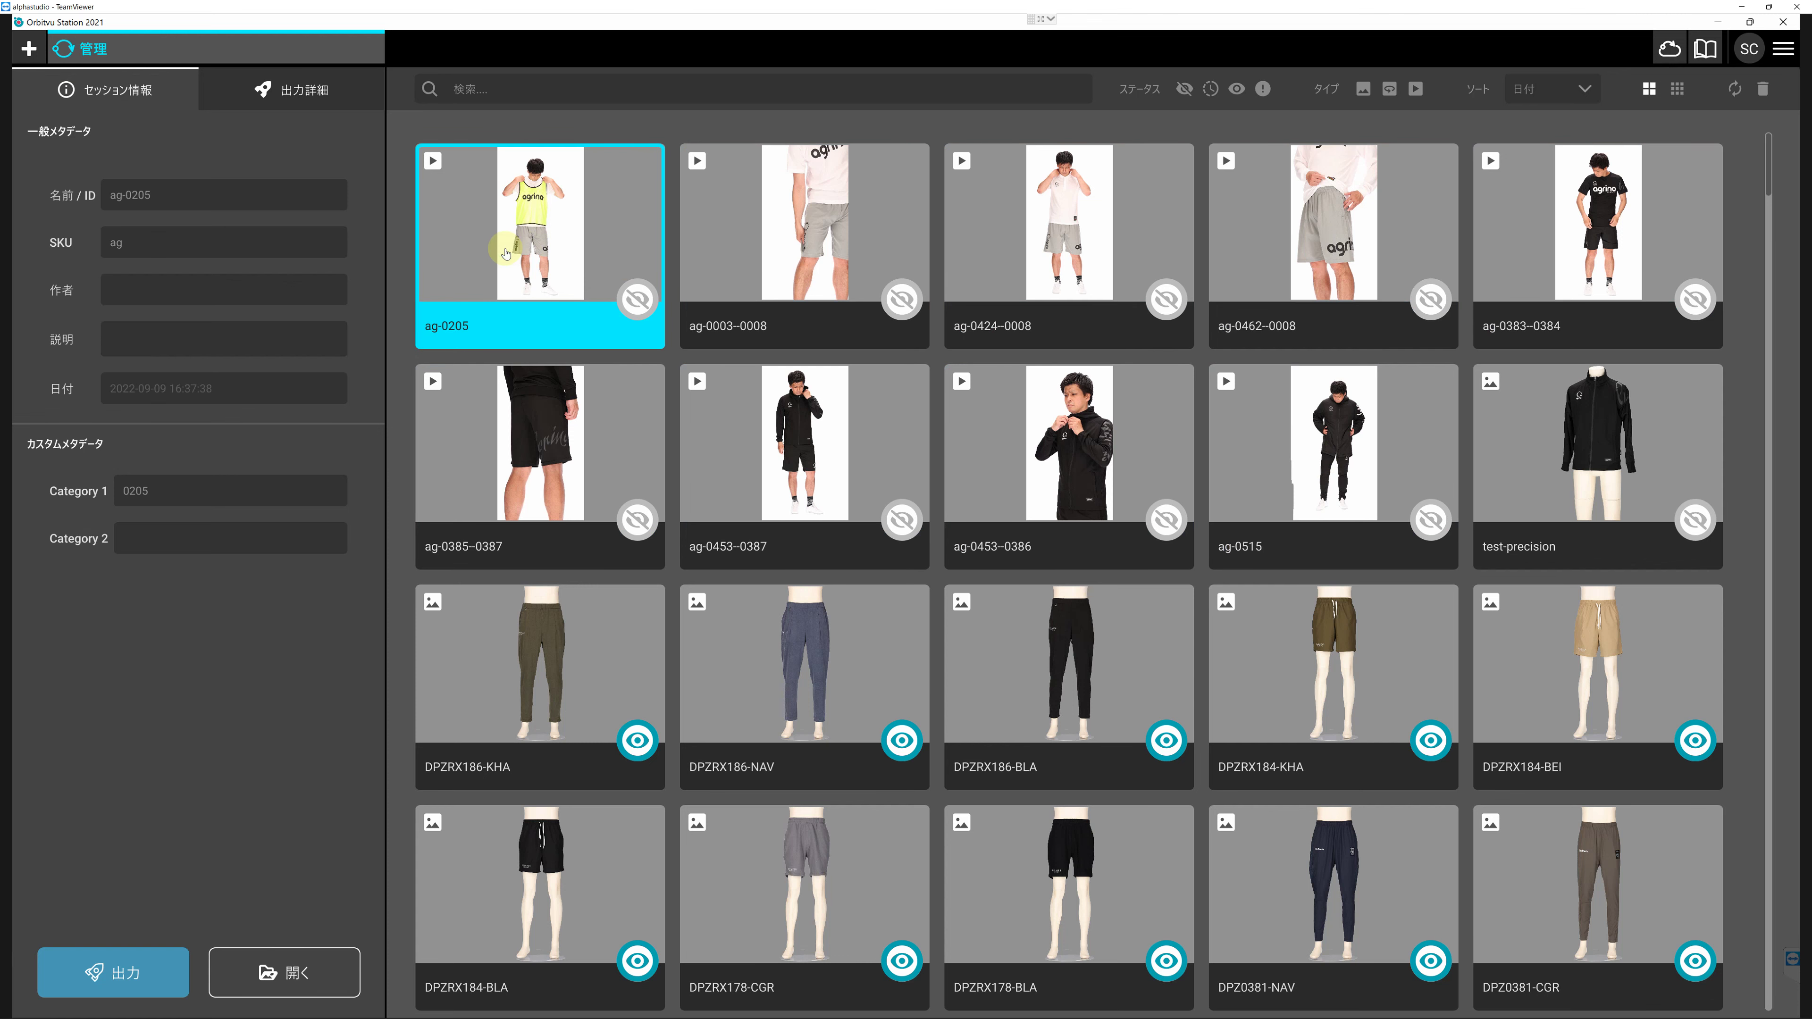
{"action": "left_click", "coordinate": [1422, 417], "text": "shift"}
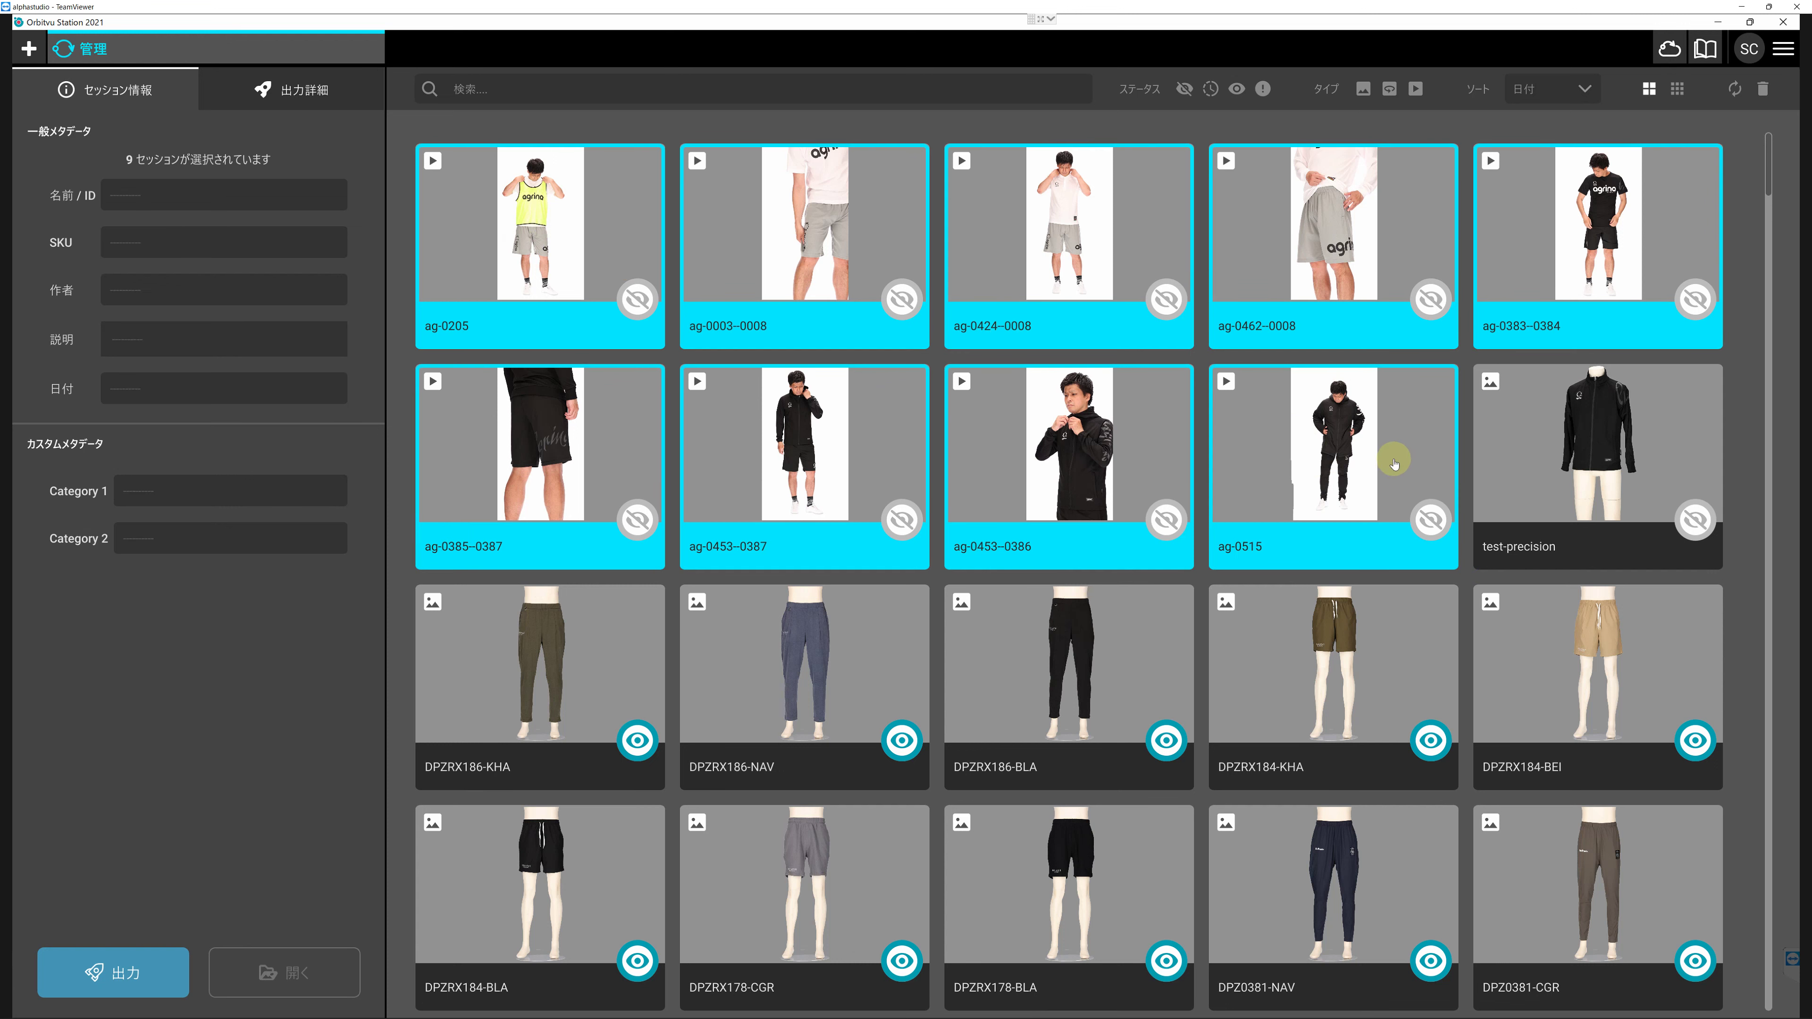
Output the selected sessions with the video profiles 商品スロー動画1/3, 商品スロー動画2/3 and 商品スロー動画3/3, leaving the YouTube set profile out.
{"action": "left_click", "coordinate": [117, 964]}
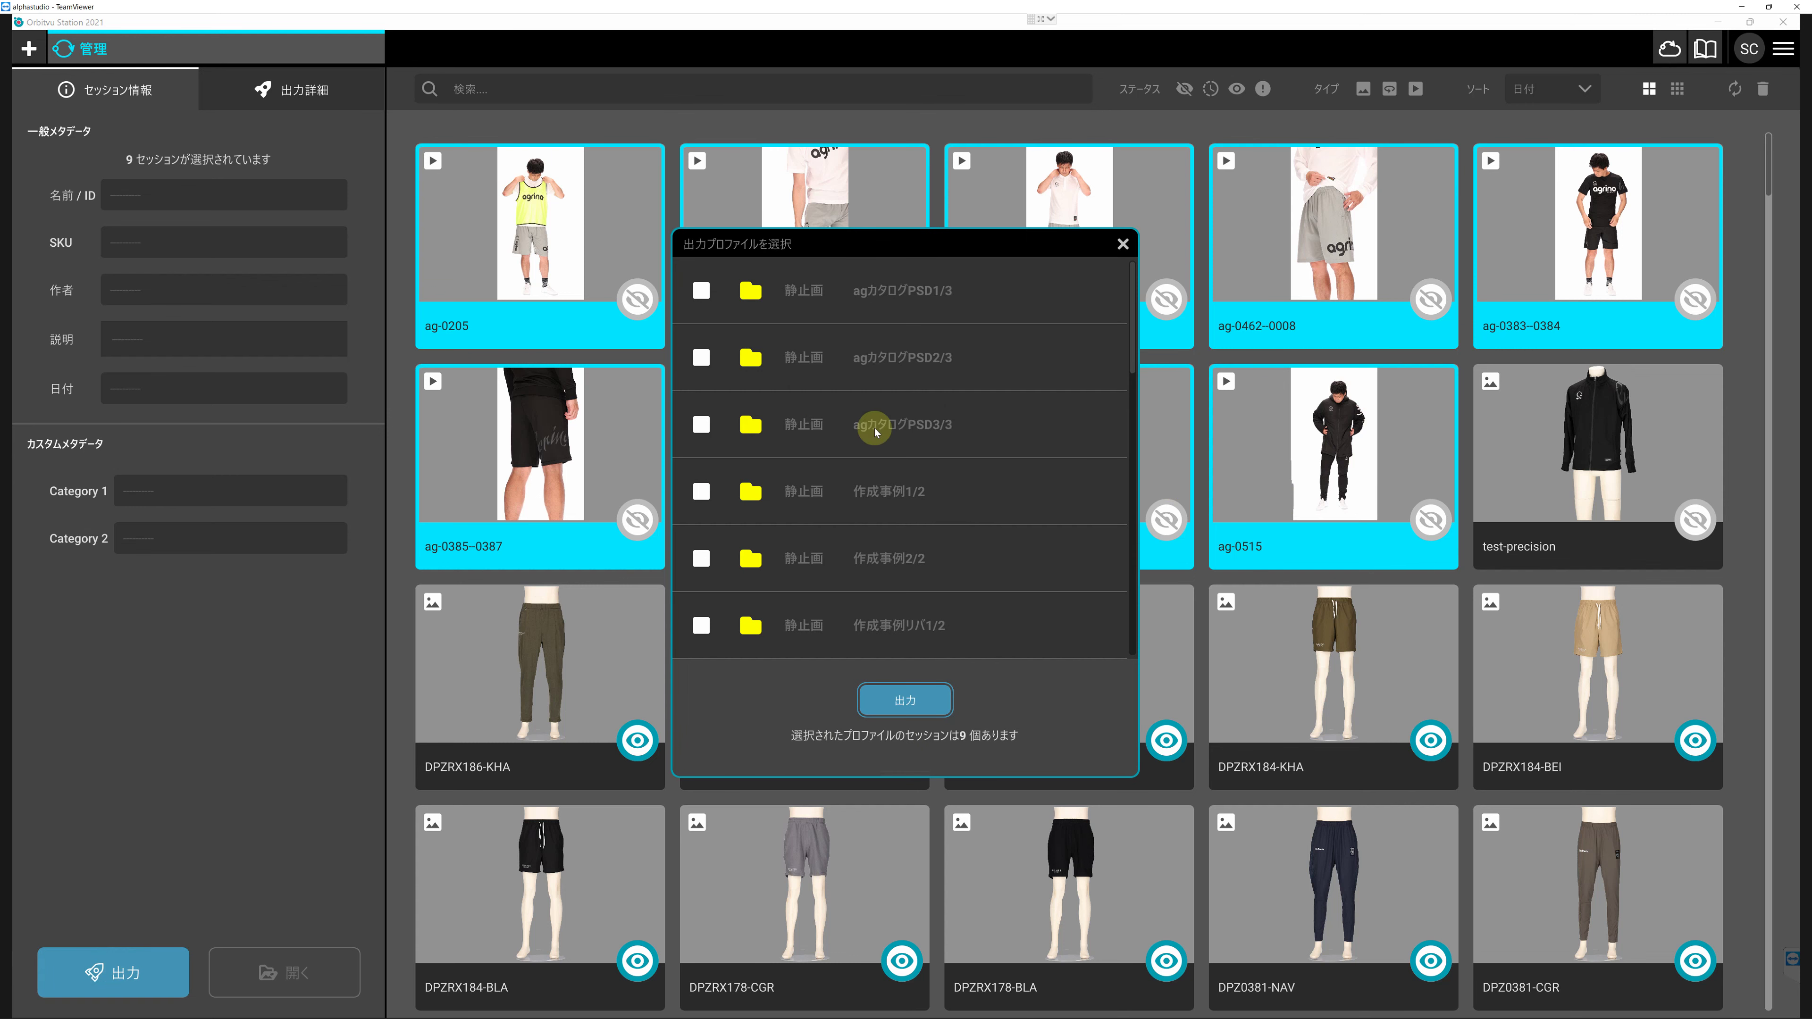
{"action": "scroll", "coordinate": [874, 440], "scroll_direction": "down", "scroll_amount": 4}
{"action": "scroll", "coordinate": [884, 440], "scroll_direction": "down", "scroll_amount": 2}
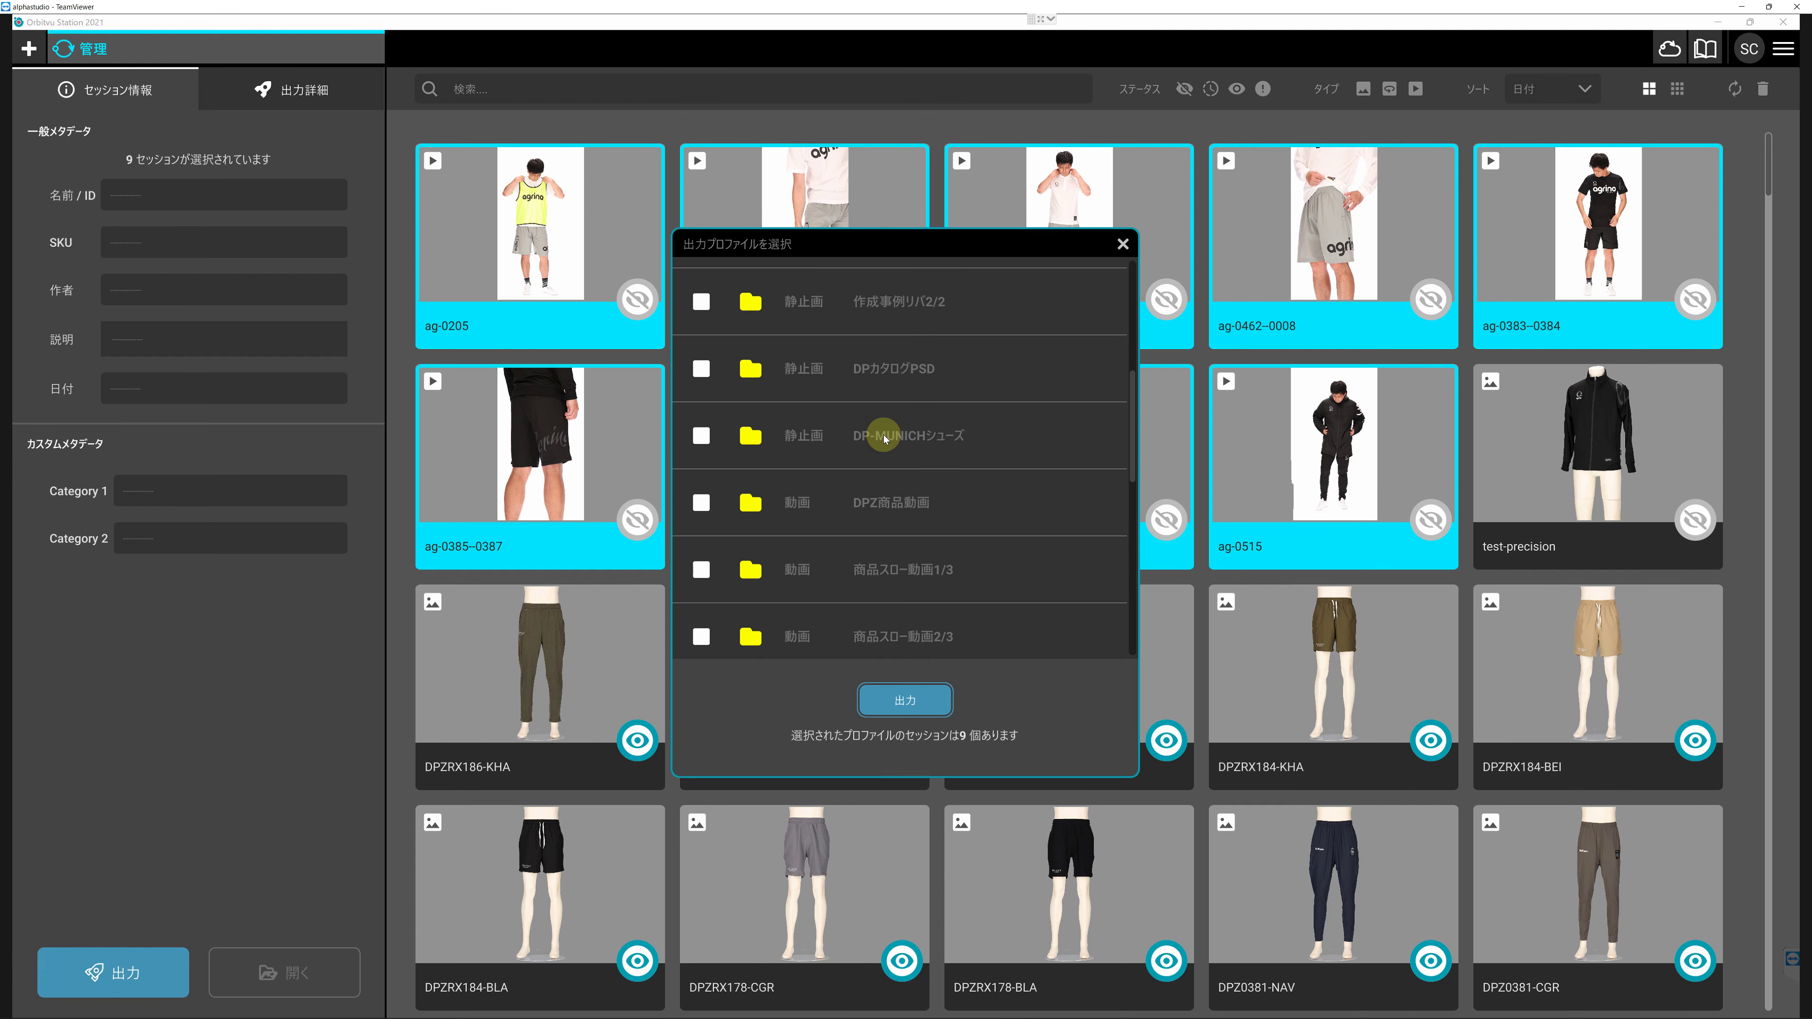
{"action": "scroll", "coordinate": [884, 441], "scroll_direction": "down", "scroll_amount": 1}
{"action": "left_click", "coordinate": [703, 518]}
{"action": "left_click", "coordinate": [704, 581]}
{"action": "scroll", "coordinate": [982, 553], "scroll_direction": "down", "scroll_amount": 2}
{"action": "left_click", "coordinate": [699, 539]}
{"action": "left_click", "coordinate": [701, 601]}
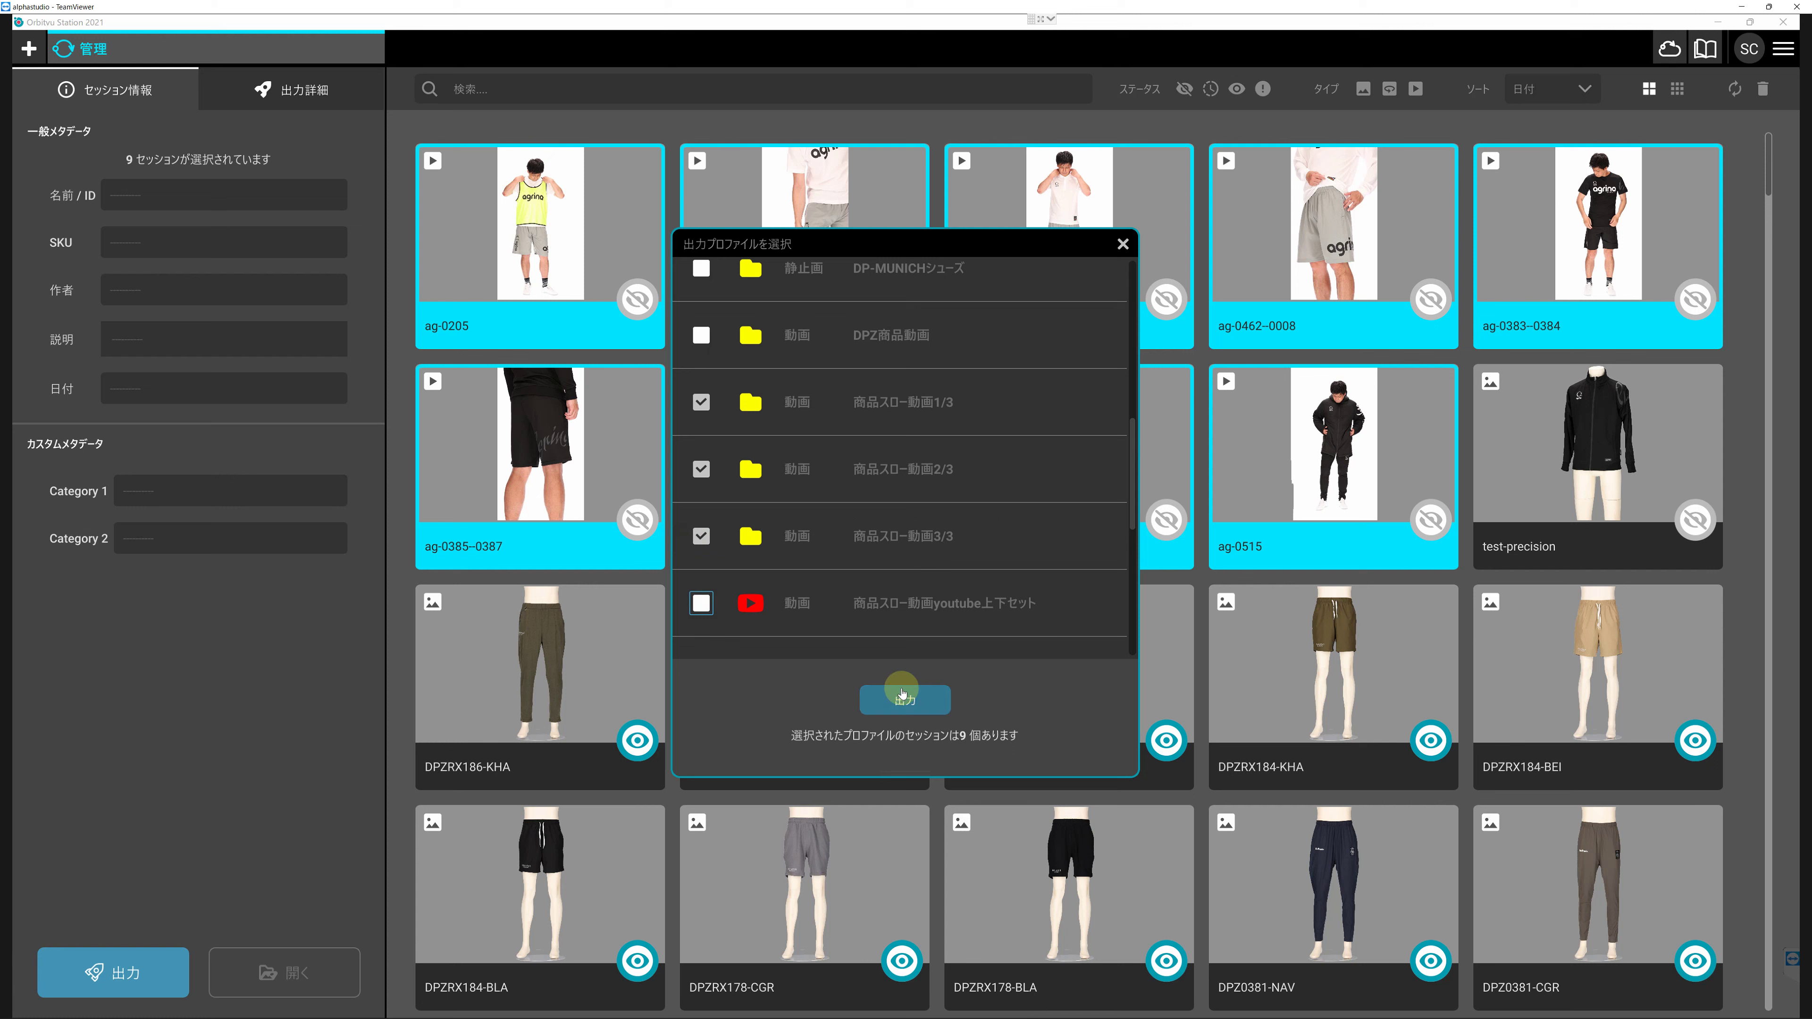
{"action": "left_click", "coordinate": [701, 603]}
{"action": "left_click", "coordinate": [701, 603]}
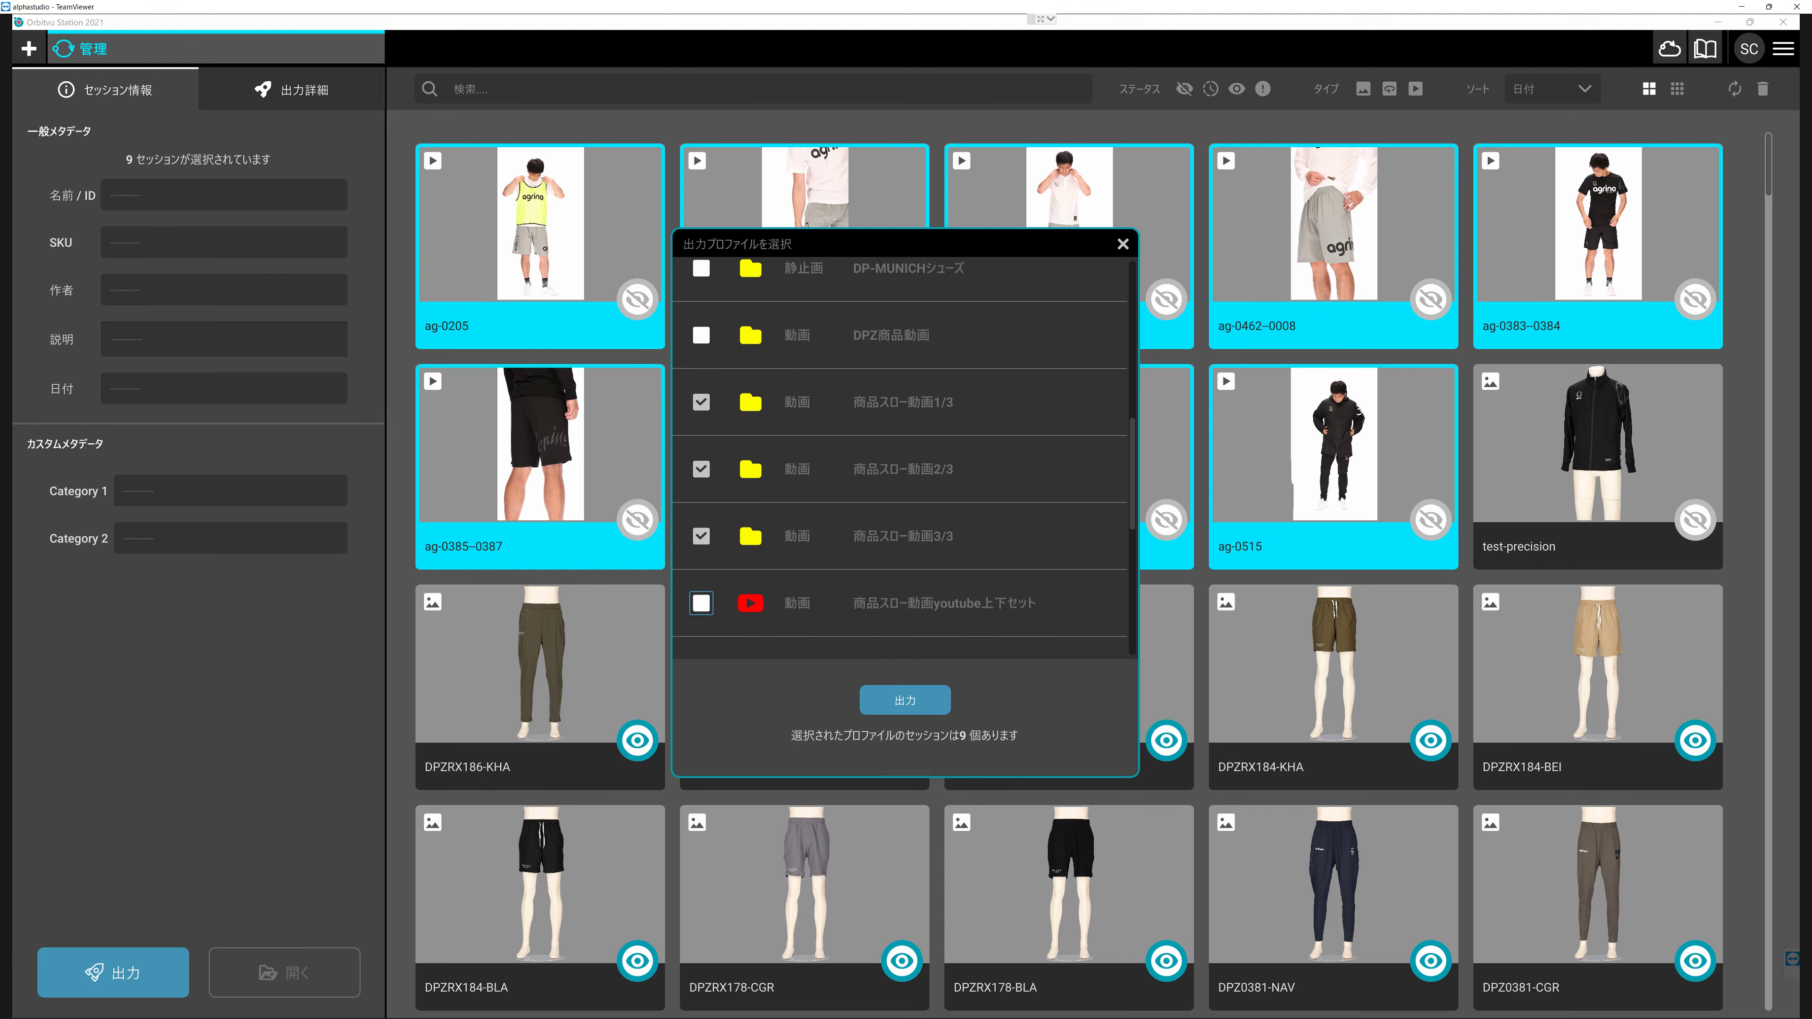
{"action": "left_click", "coordinate": [905, 700]}
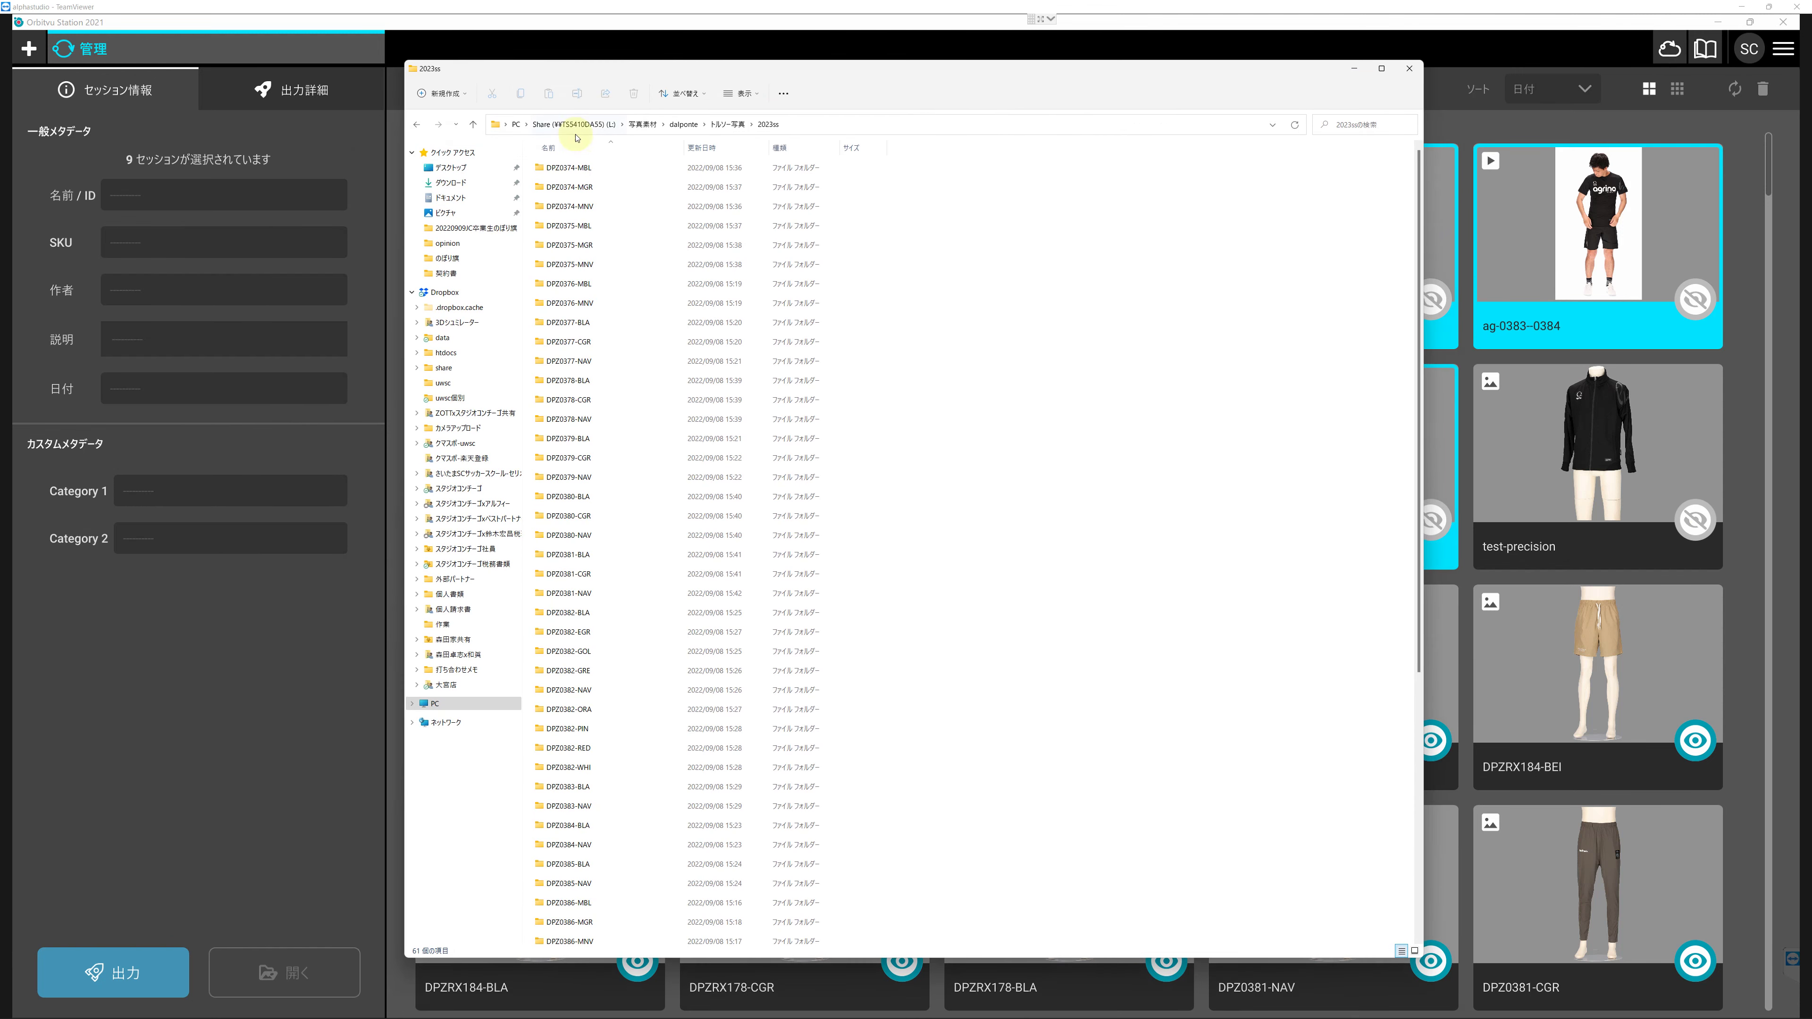
In File Explorer, open the movie-ec folder inside AlphaStudio出力データ on the Share (L:) drive and examine the exported session folders.
{"action": "left_click", "coordinate": [574, 124]}
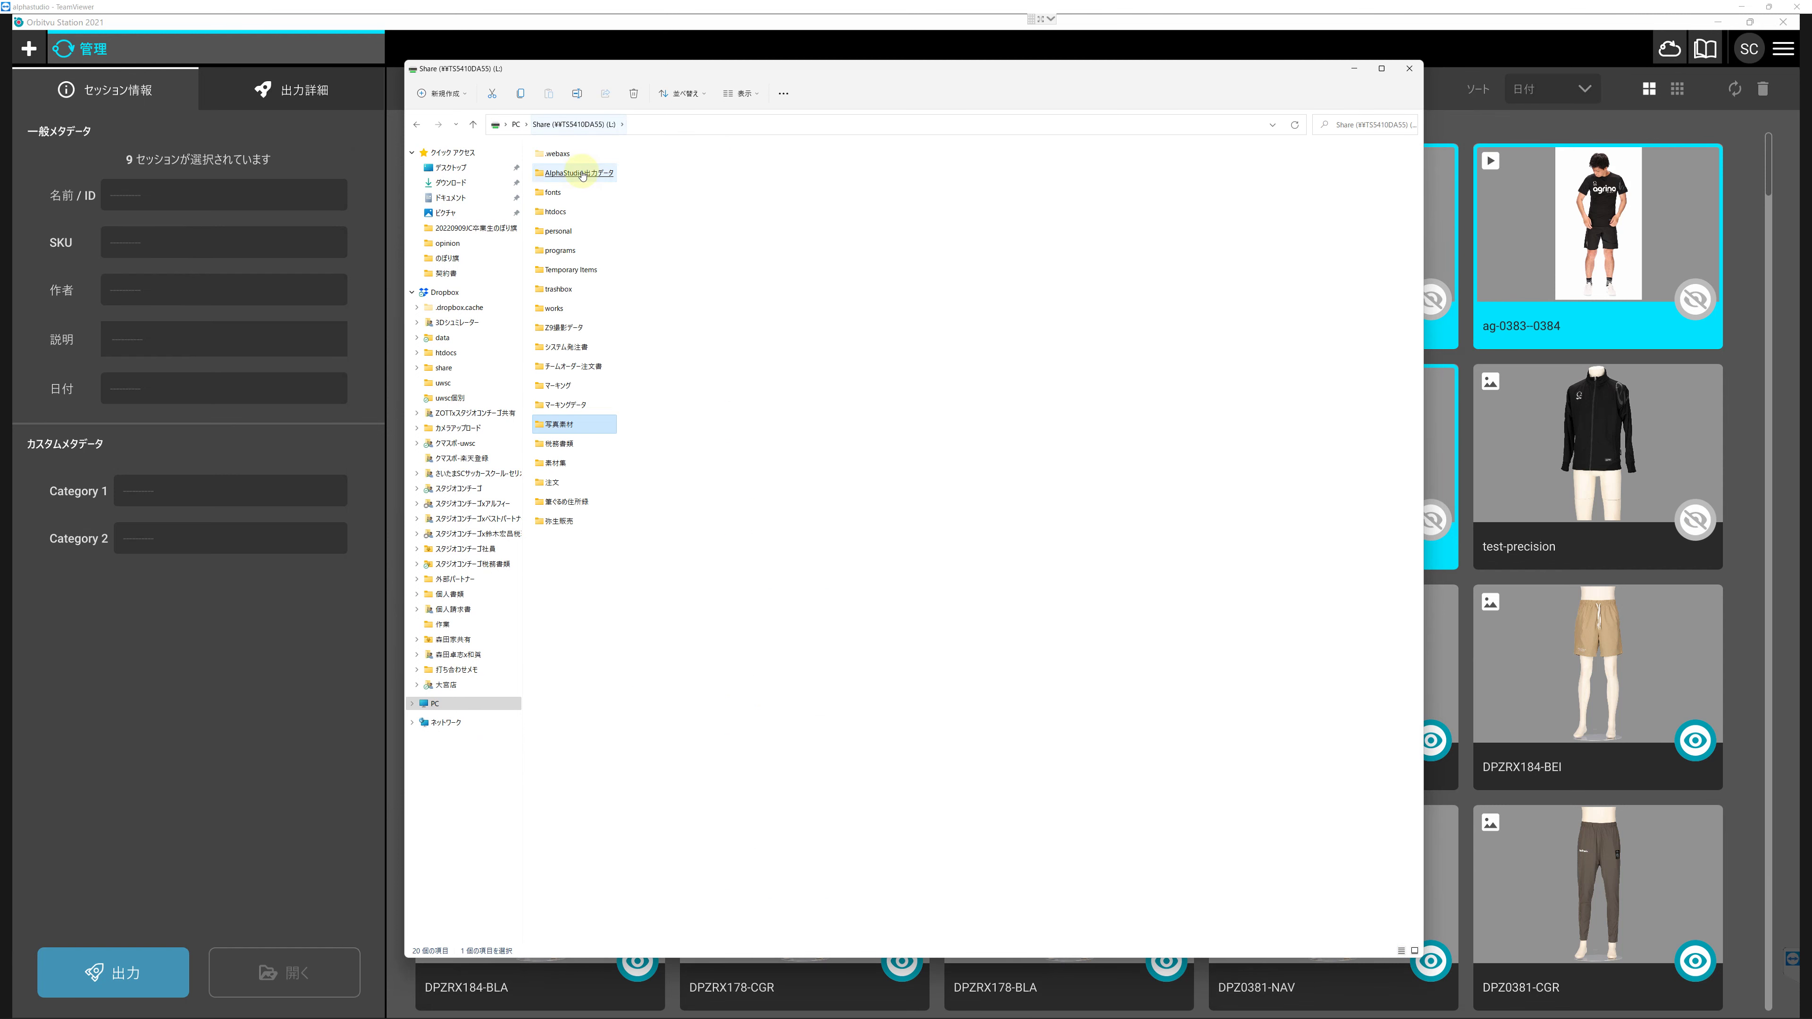
{"action": "left_click", "coordinate": [582, 174]}
{"action": "double_click", "coordinate": [599, 181]}
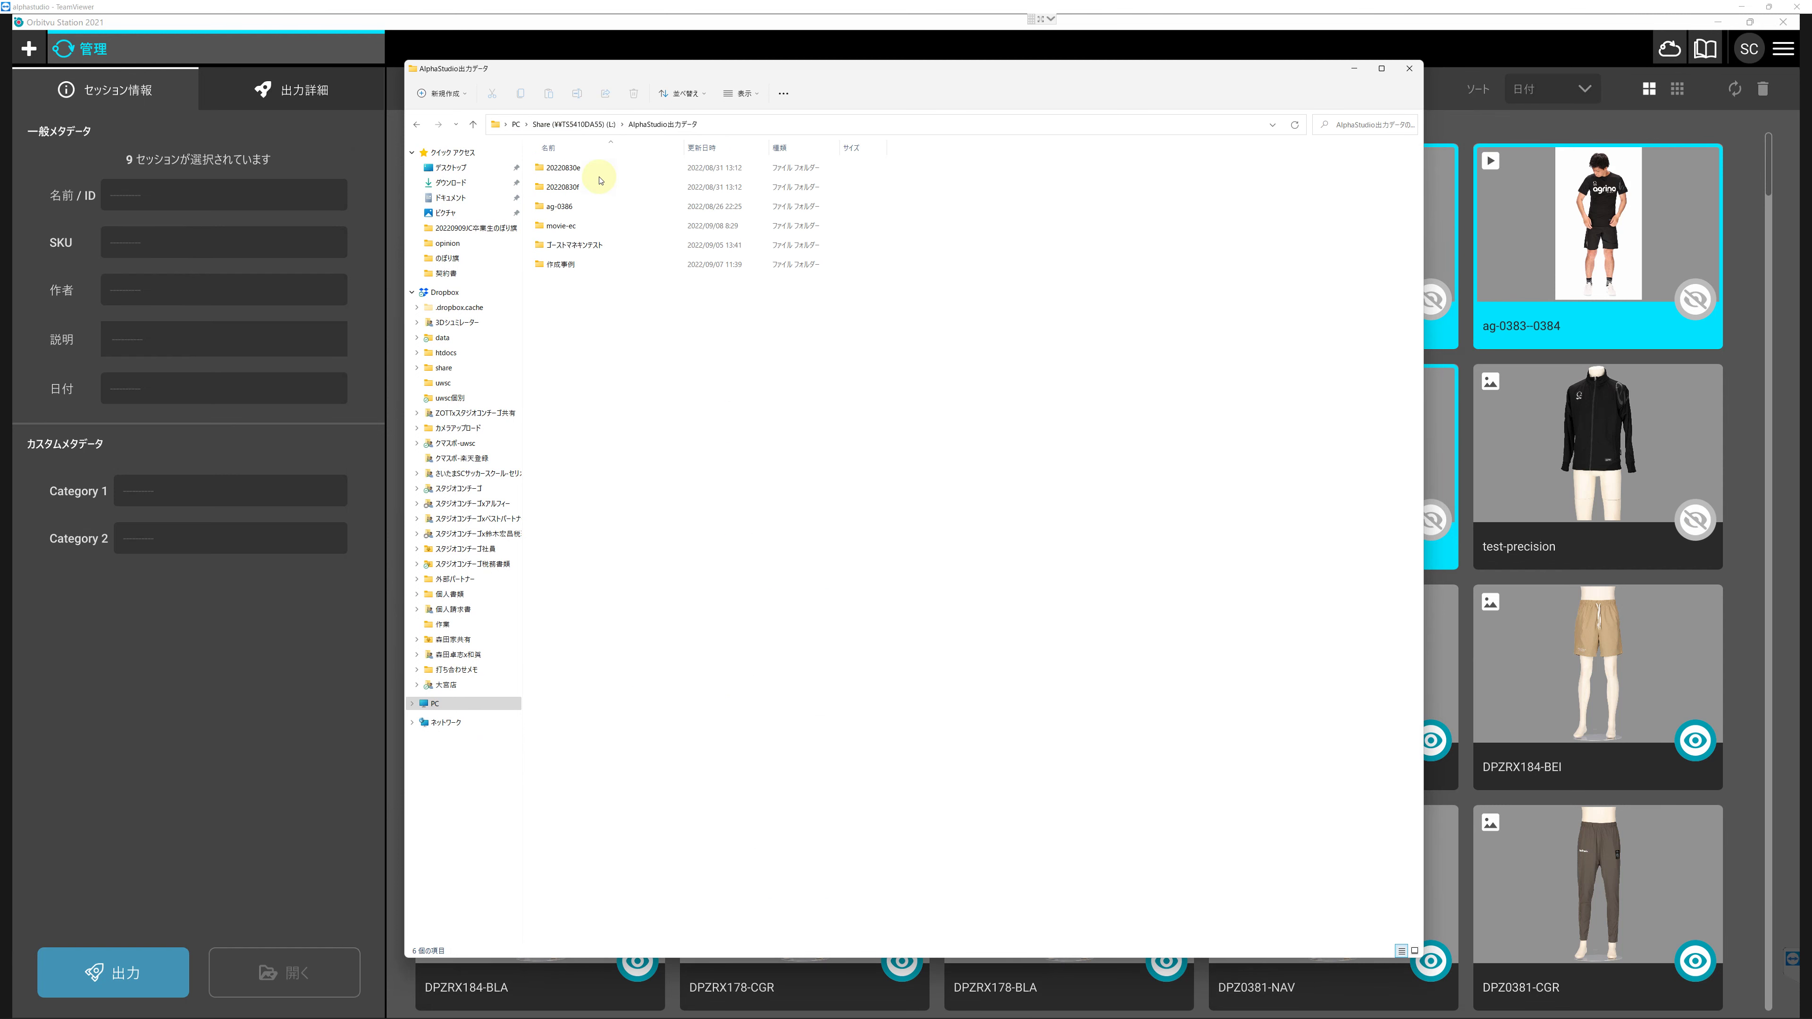
{"action": "double_click", "coordinate": [569, 228]}
{"action": "left_click", "coordinate": [568, 227]}
{"action": "left_click_drag", "start_coordinate": [927, 562], "coordinate": [501, 126]}
{"action": "left_click", "coordinate": [734, 675]}
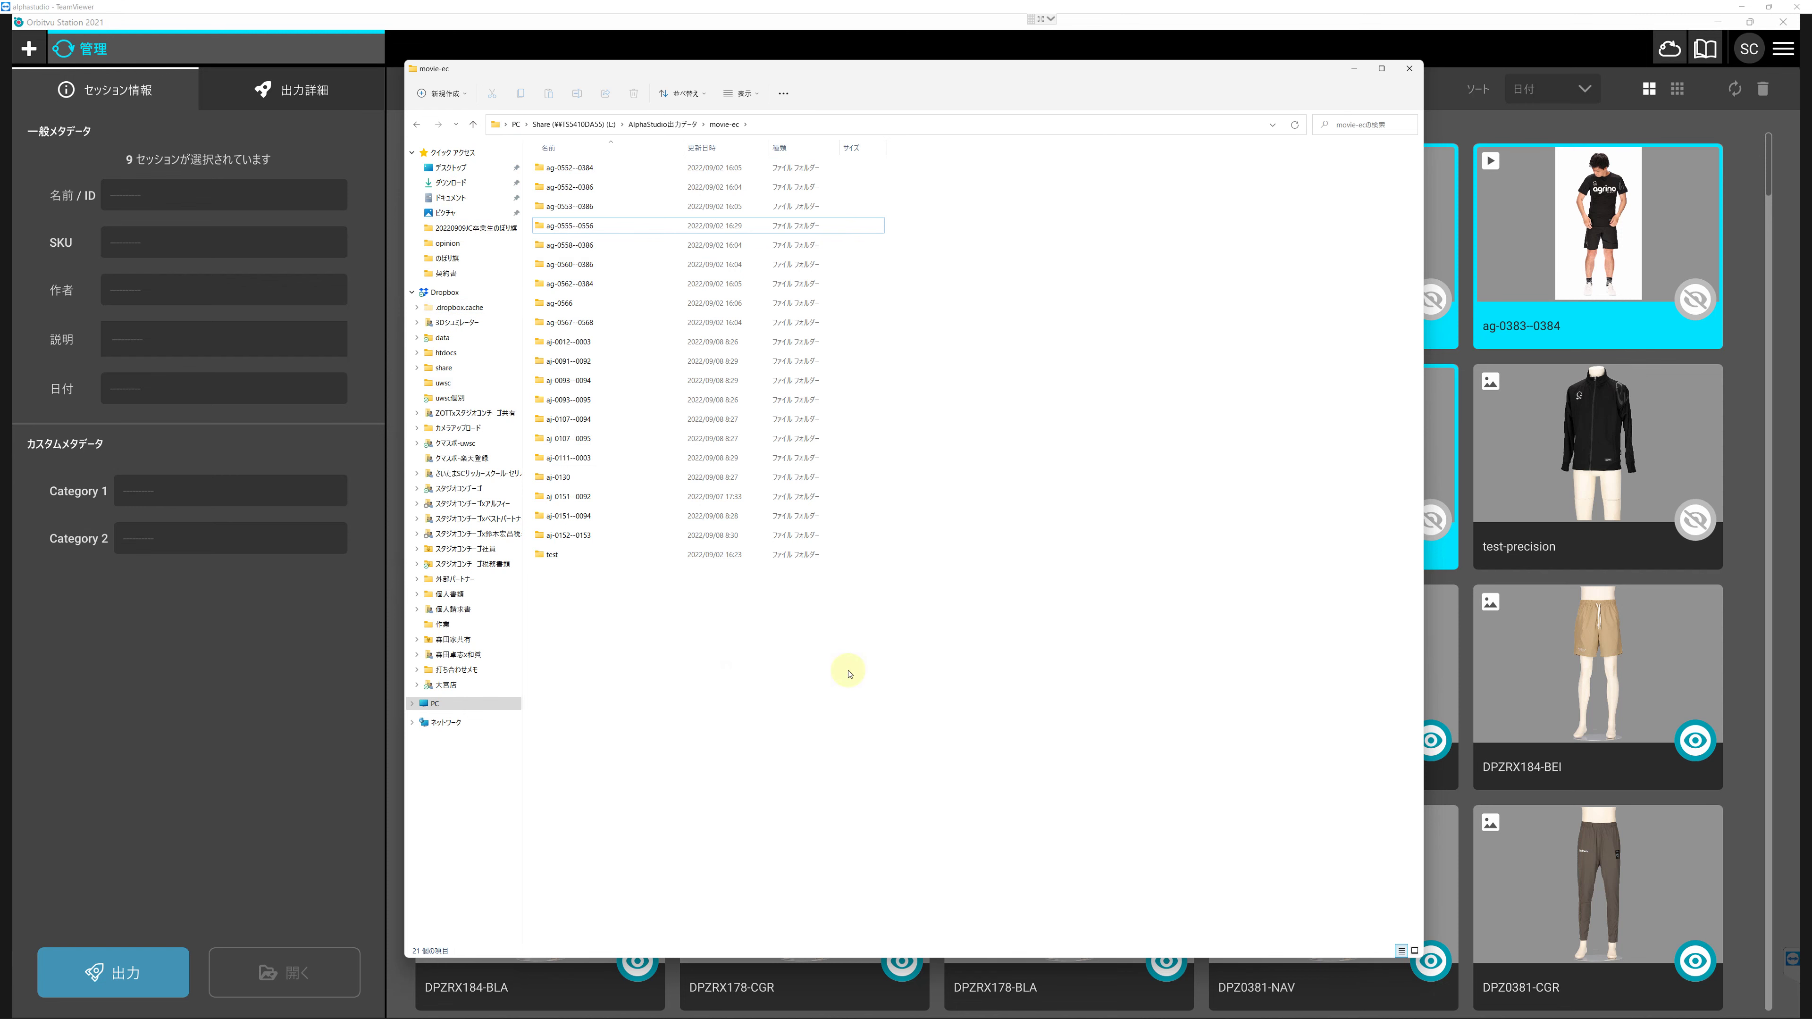